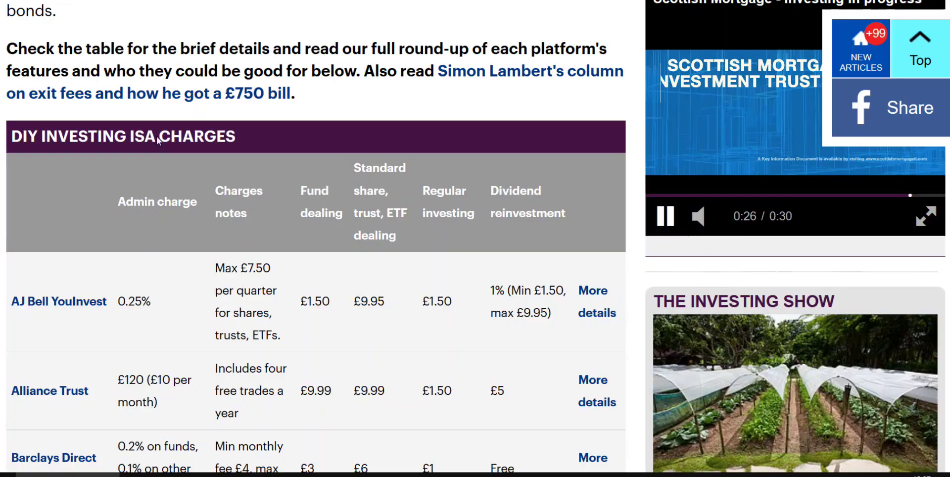
Examine the DIY investing Isa article and its platform charges table, comparing the providers from AJ Bell Youinvest to Cavendish
scroll(308, 341, up, 9)
scroll(309, 345, up, 5)
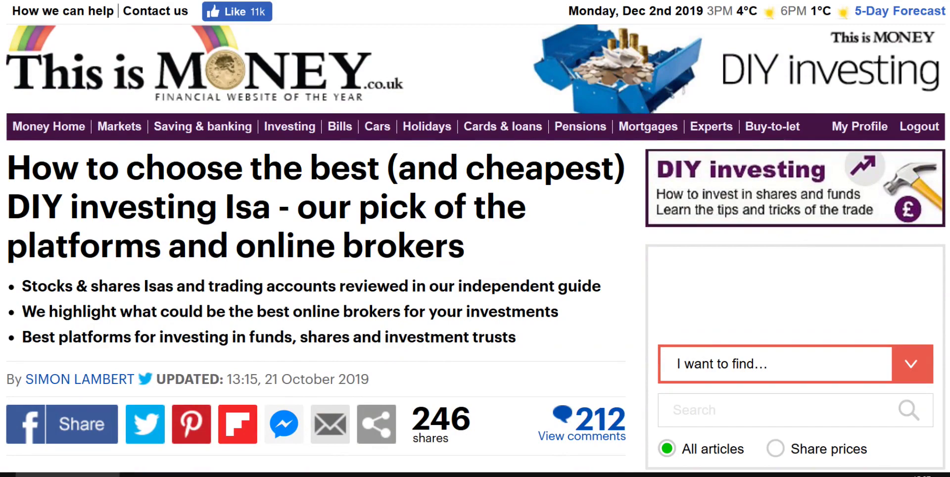
scroll(317, 297, down, 18)
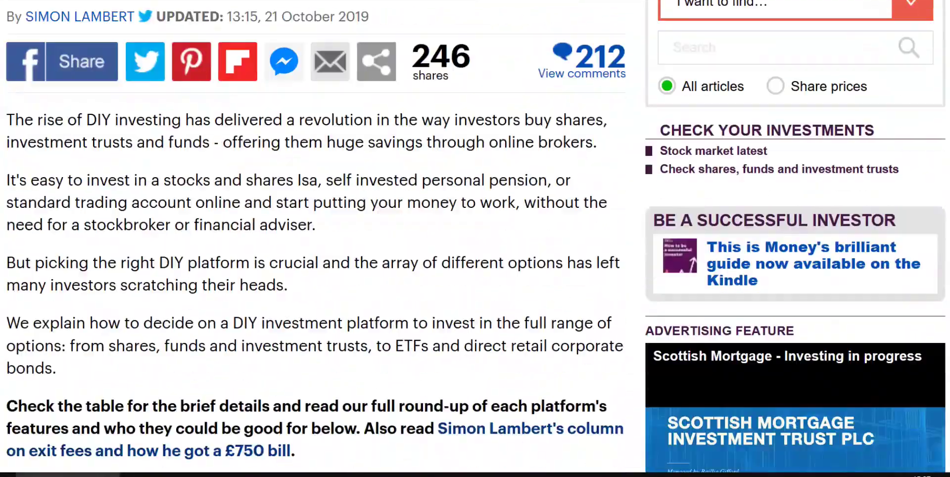
scroll(317, 237, down, 18)
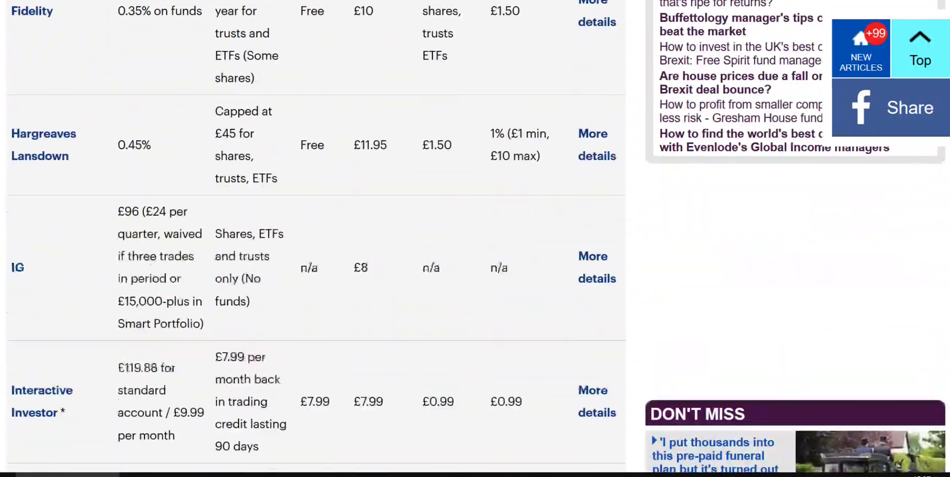
scroll(317, 238, down, 4)
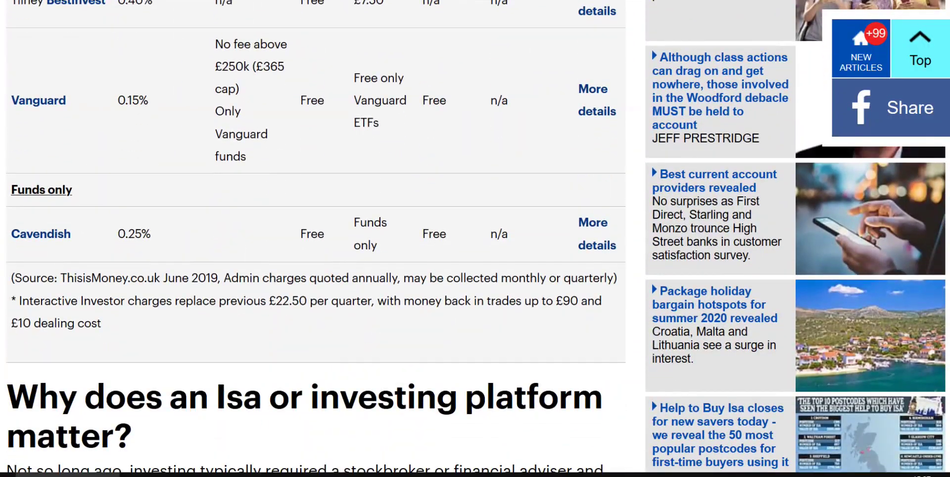
scroll(316, 237, up, 20)
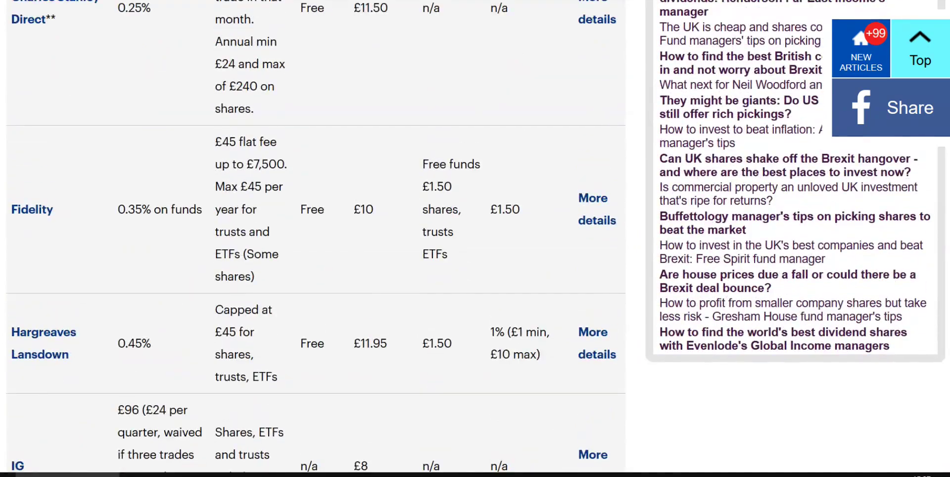
scroll(316, 238, up, 6)
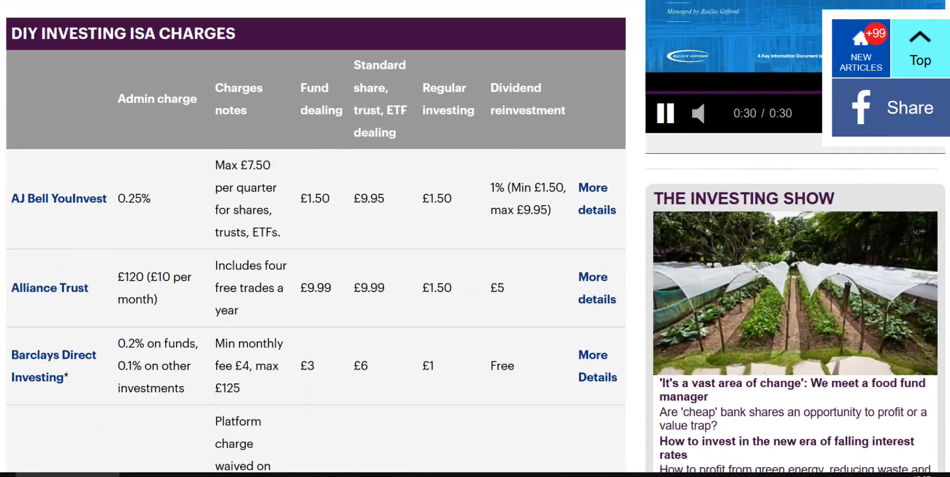
scroll(144, 265, down, 4)
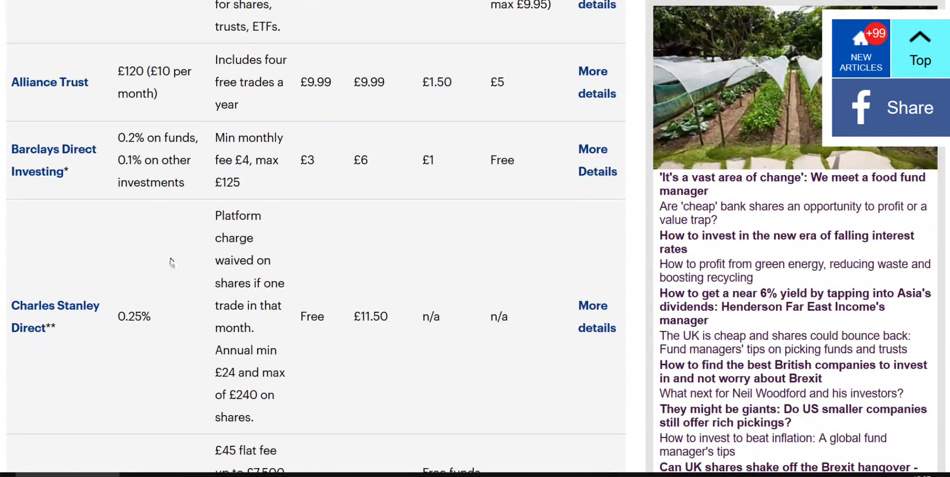
scroll(289, 245, up, 2)
scroll(290, 245, up, 1)
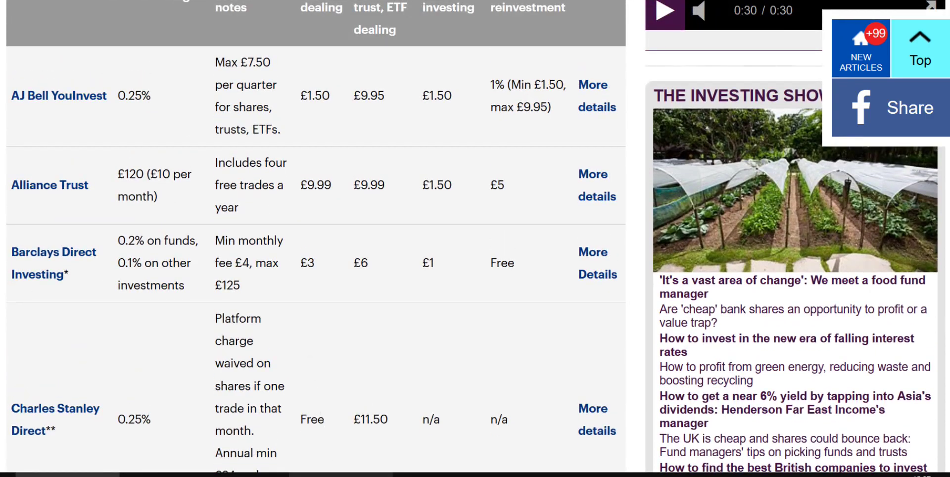
scroll(231, 267, down, 20)
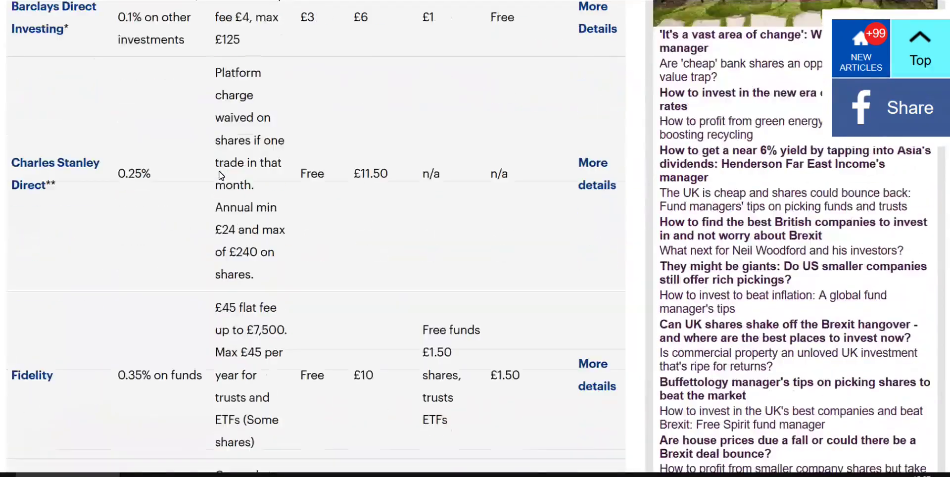
scroll(220, 178, down, 2)
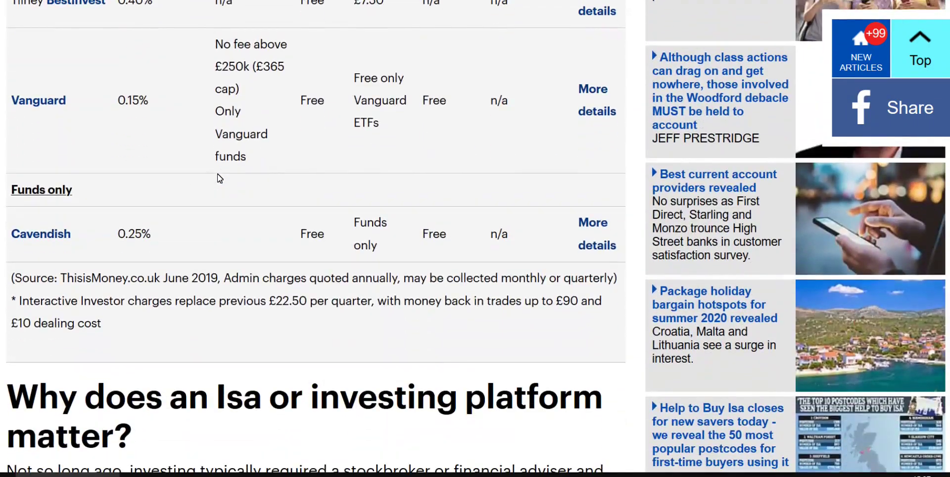
scroll(219, 178, up, 17)
scroll(219, 178, up, 3)
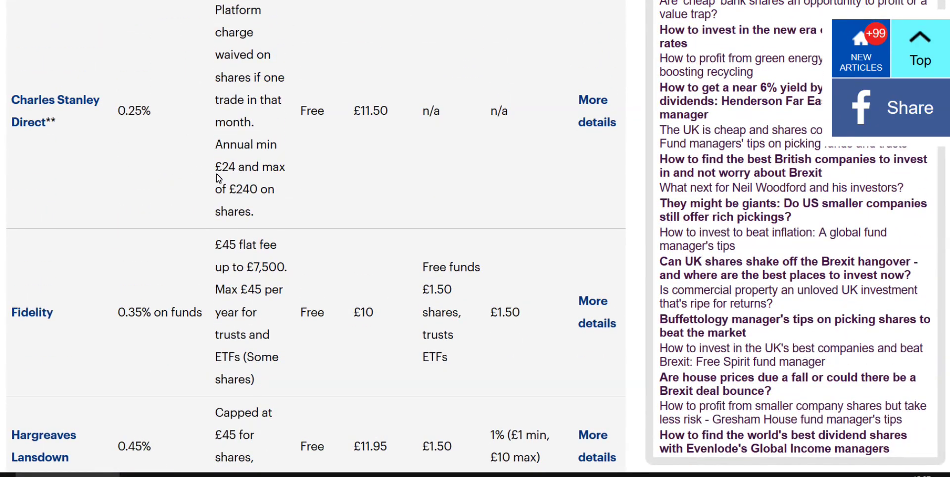
scroll(220, 178, down, 12)
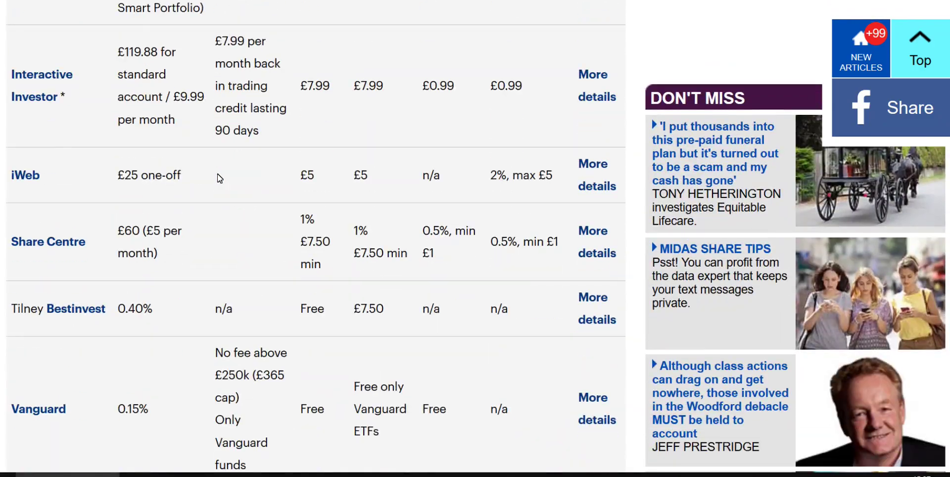
scroll(250, 323, up, 19)
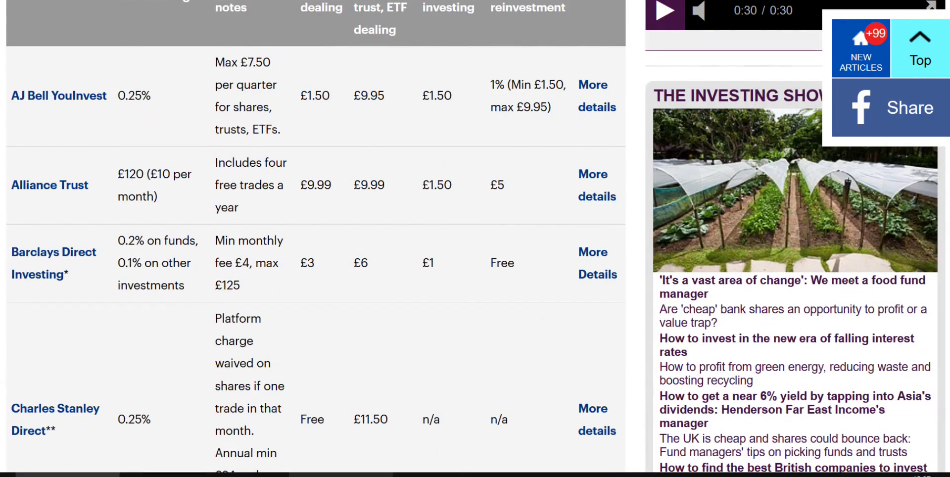
Switch to the Excel fee workbook and inspect the Har Lans share-dealing formulas on Sheet1 in an expanded formula bar
click(340, 474)
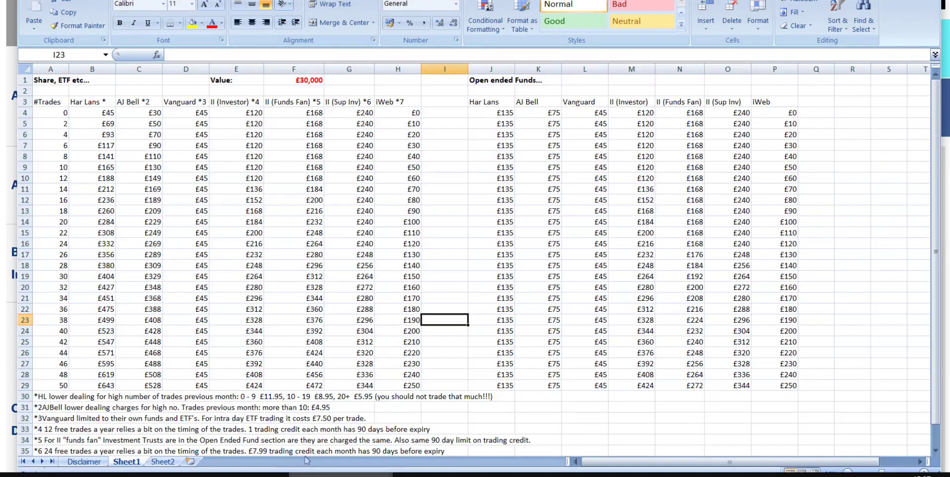
click(159, 463)
click(118, 462)
click(102, 128)
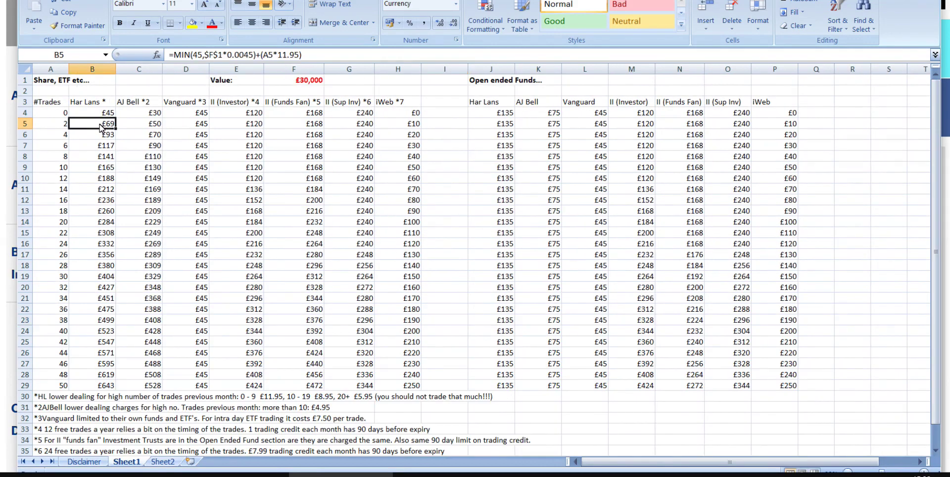
click(935, 56)
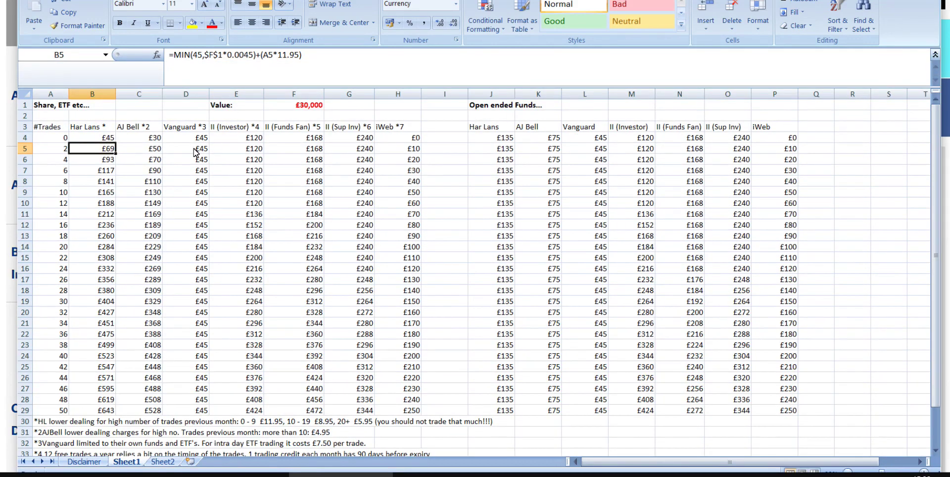
click(83, 141)
click(96, 171)
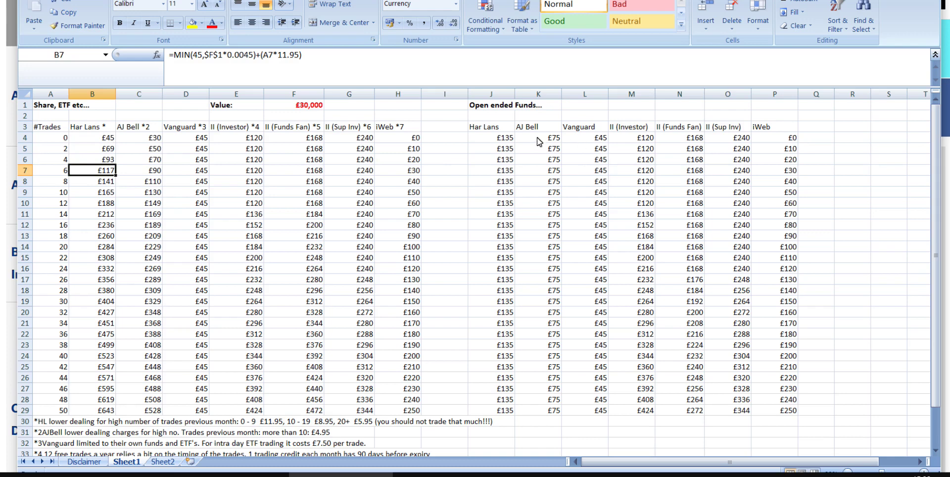
Read through the full tiered Har Lans charge formula in J4 of the open ended funds section
click(506, 141)
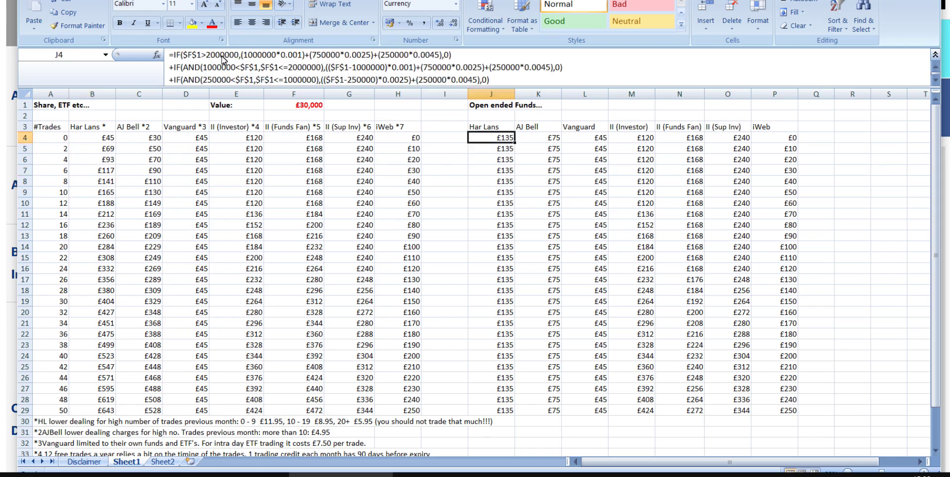
click(935, 79)
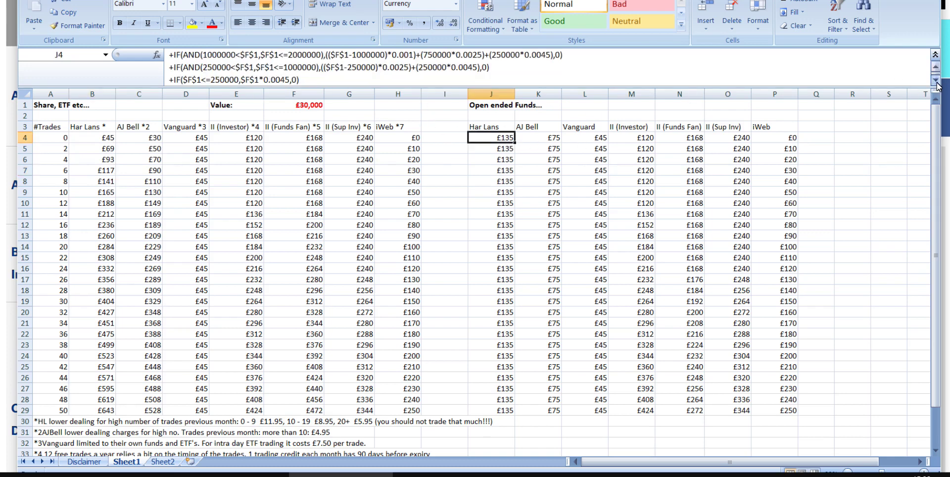
click(427, 192)
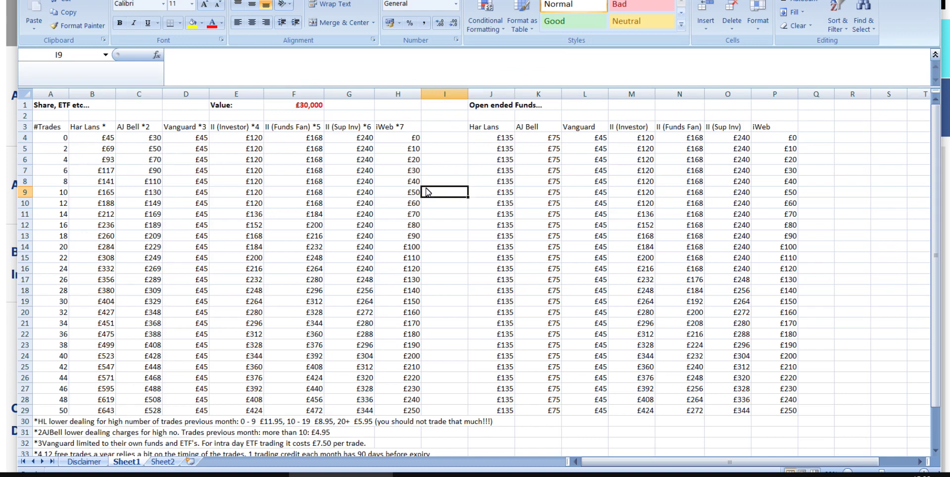
click(90, 131)
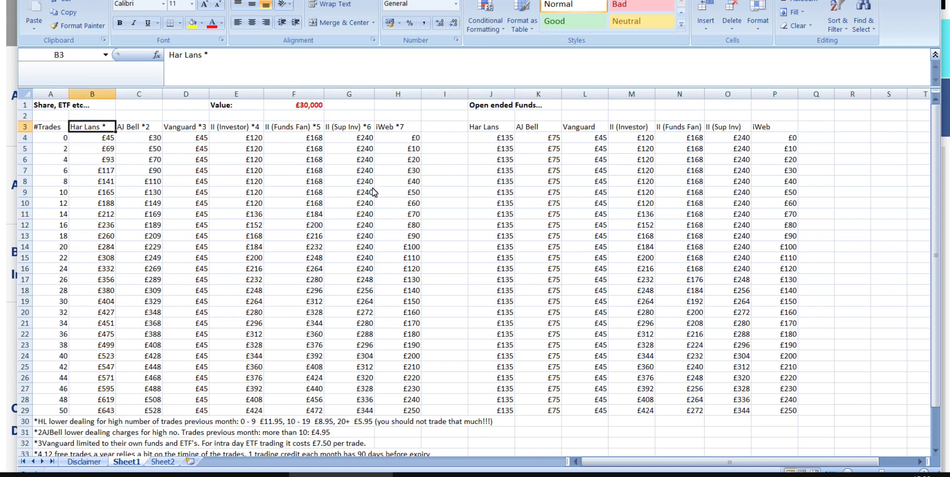
Collapse the formula bar and set the portfolio value in F1 to £2,000
click(935, 54)
click(304, 80)
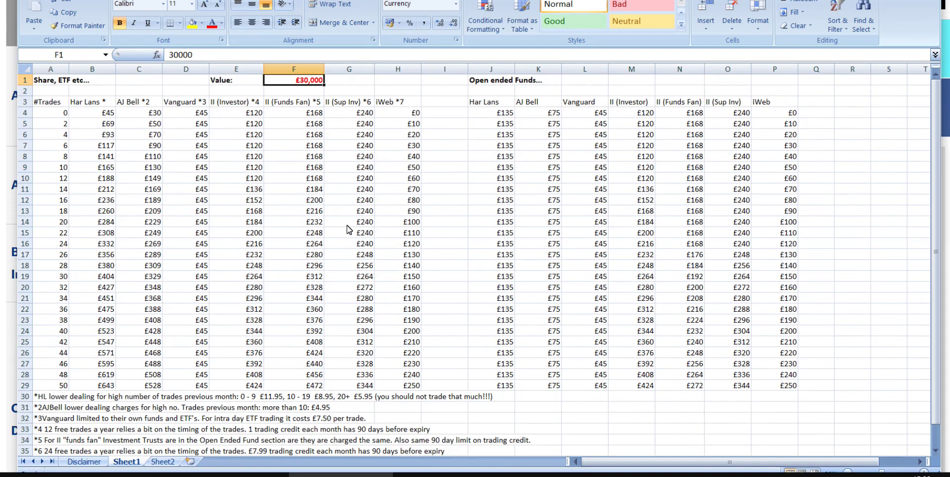
text(2000)
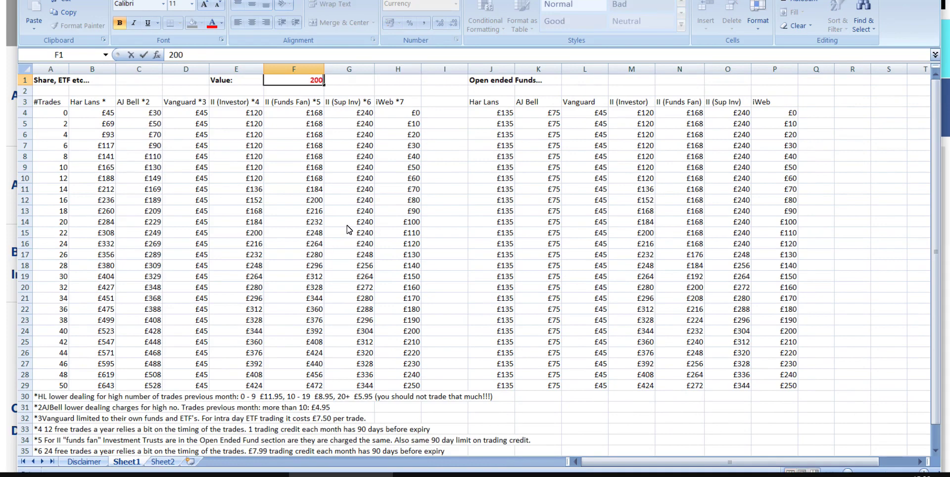
key(Return)
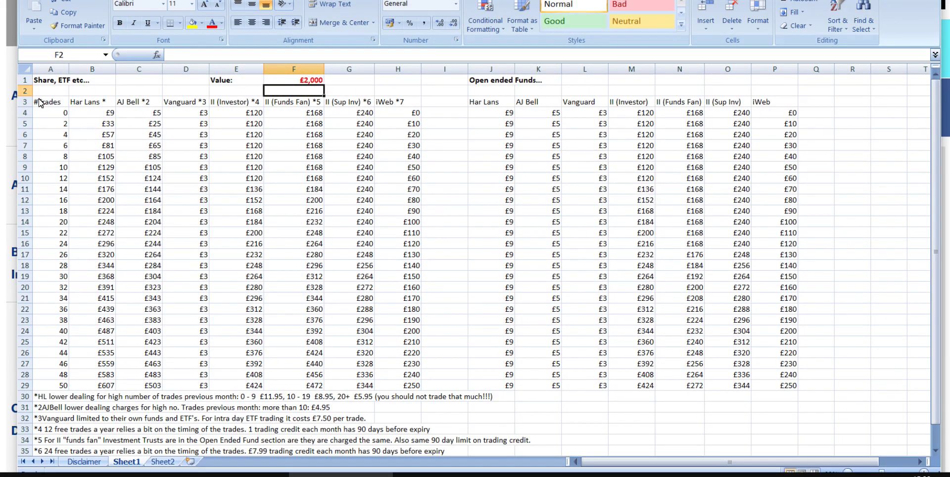
Highlight the number-of-trades values in A4:A29, followed by the share-dealing cost rows for 12 and 4 trades
click(439, 180)
drag(36, 113, 39, 382)
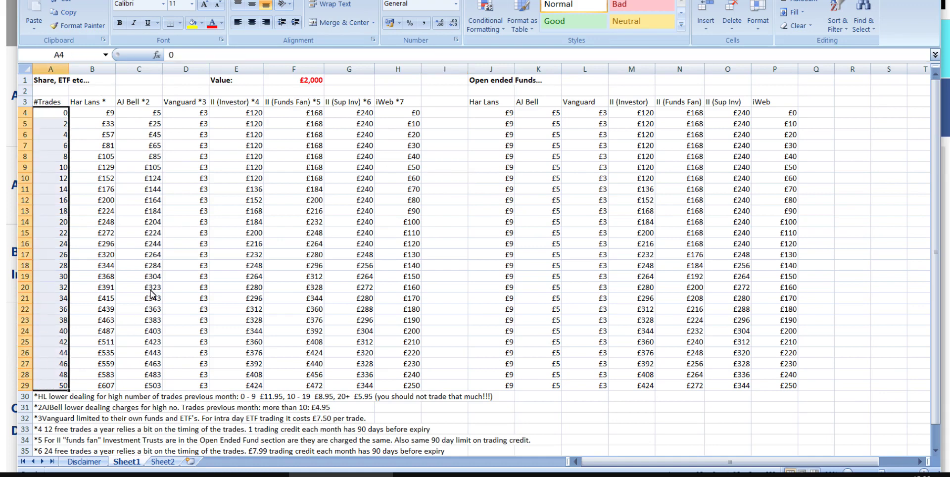
drag(52, 180, 442, 179)
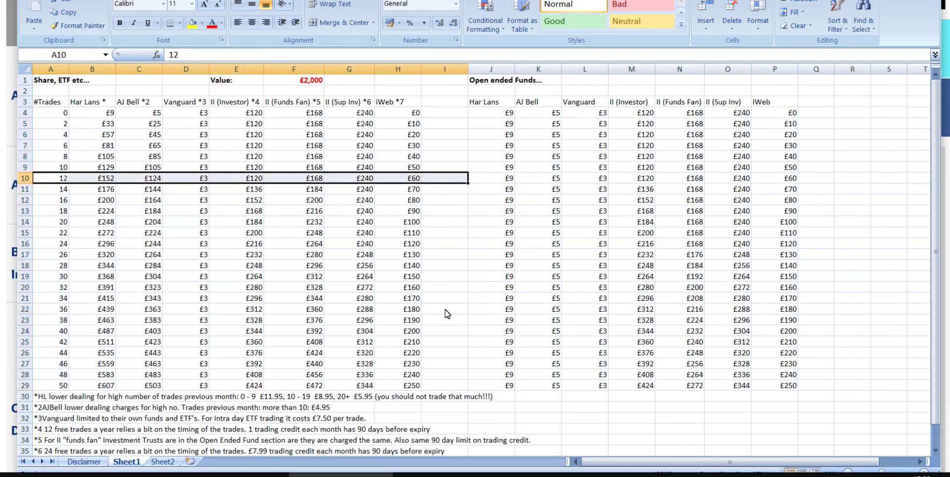
drag(59, 124, 447, 137)
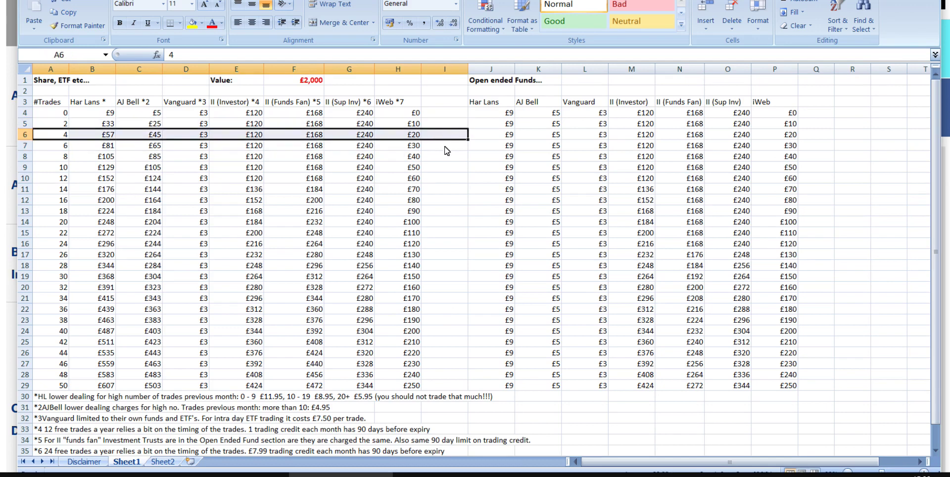
click(445, 266)
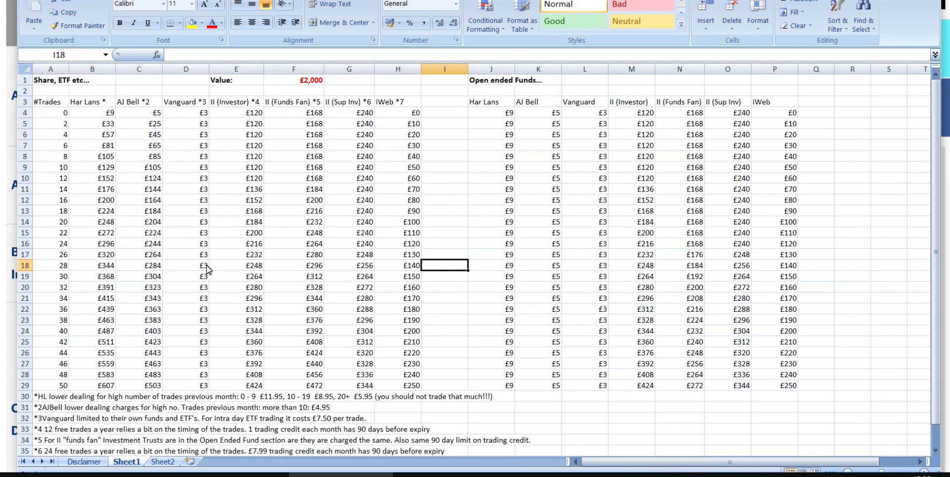
Go through the share-dealing platform headings in row 3 one by one, from Har Lans to iWeb
click(82, 106)
click(131, 106)
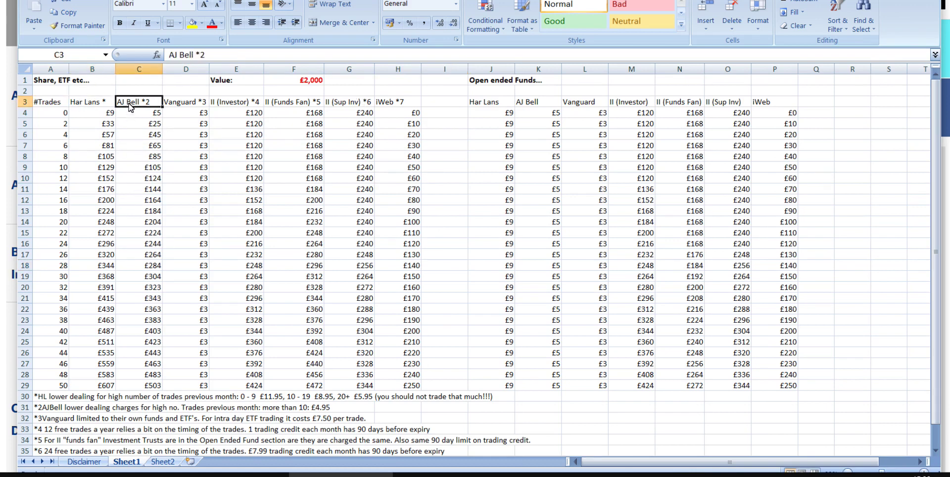
click(189, 105)
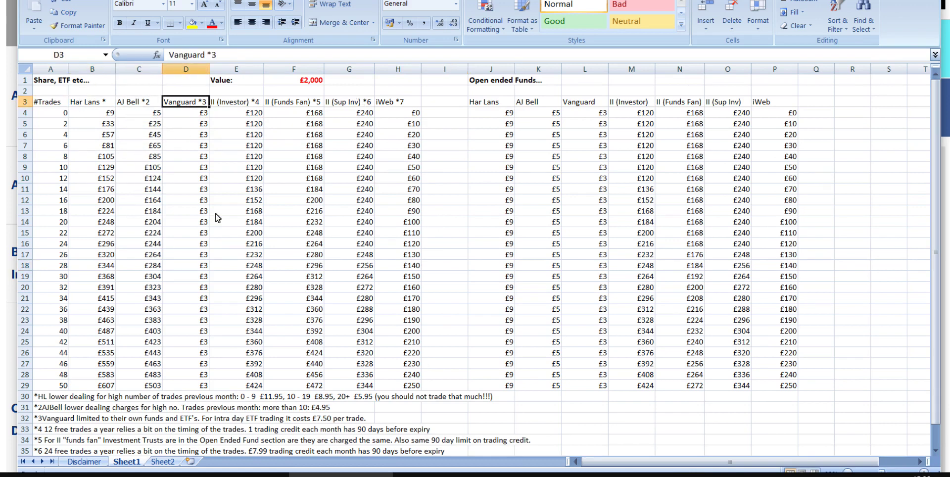
click(228, 105)
click(315, 104)
click(347, 106)
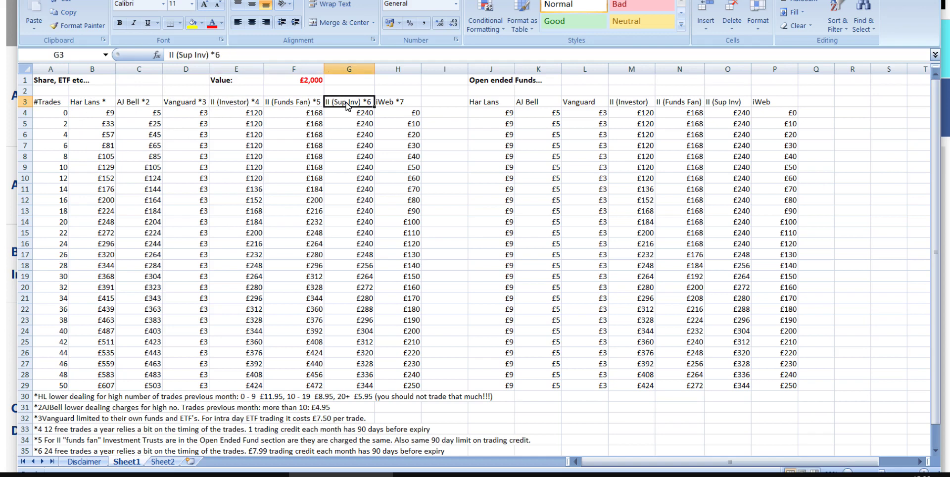
click(387, 102)
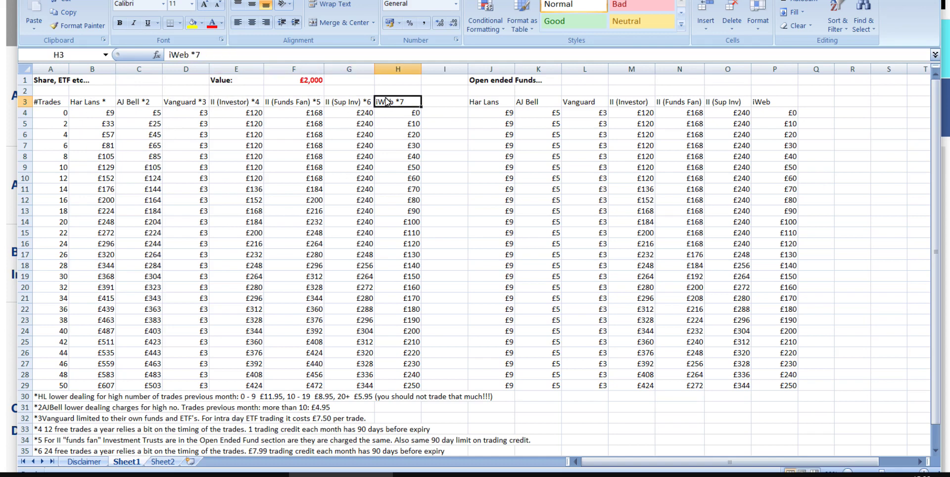
click(439, 232)
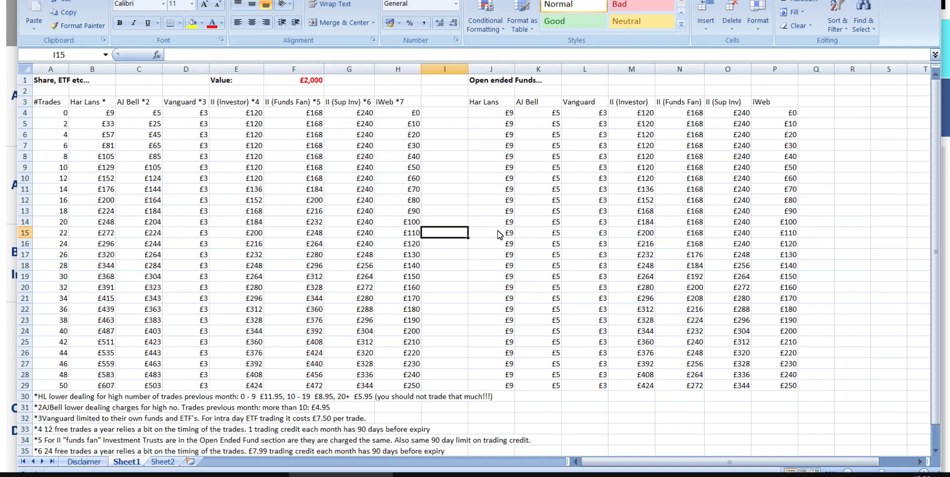
Locate the two section headings in row 1, "Share, ETF etc..." and "Open ended Funds..."
click(45, 83)
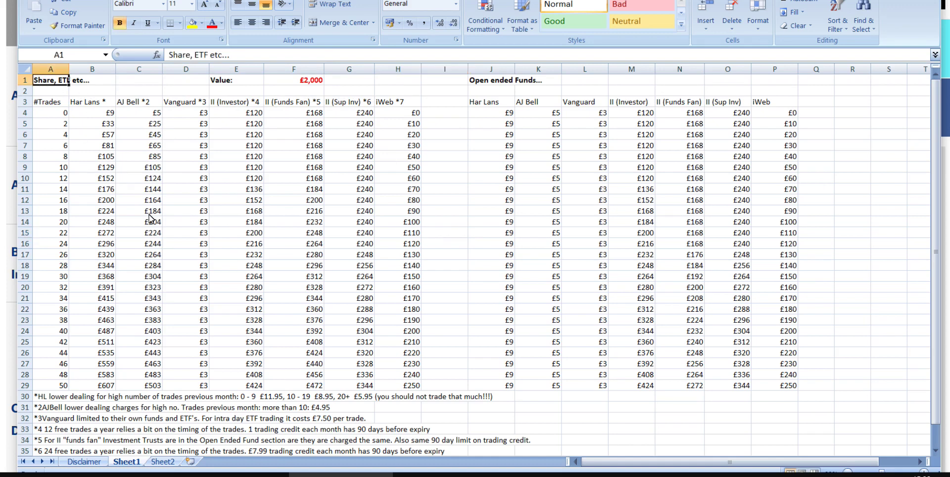
click(464, 223)
click(498, 80)
click(433, 212)
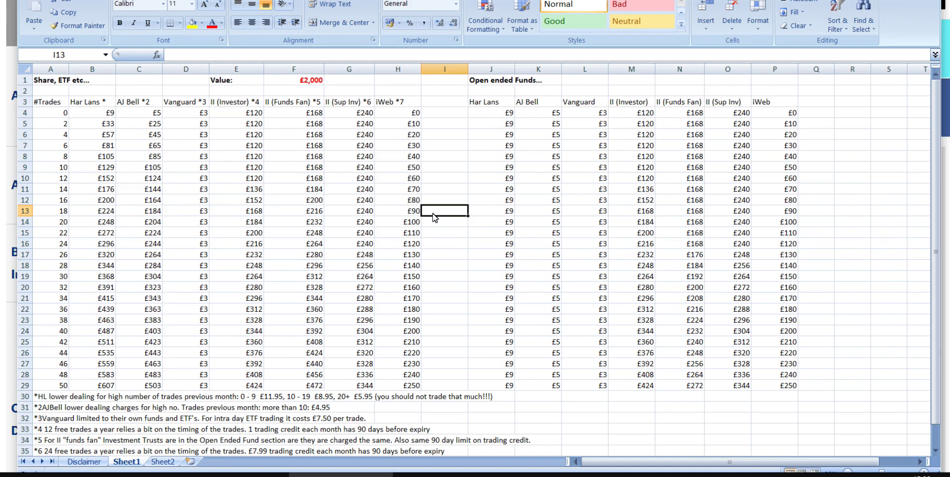
Switch to Sheet2 and set the number of trades in F1 to 12
click(445, 287)
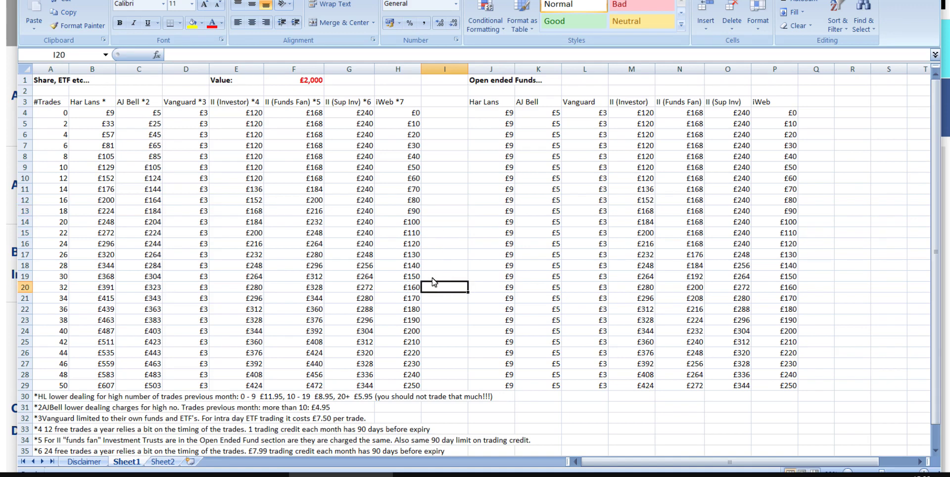
click(156, 462)
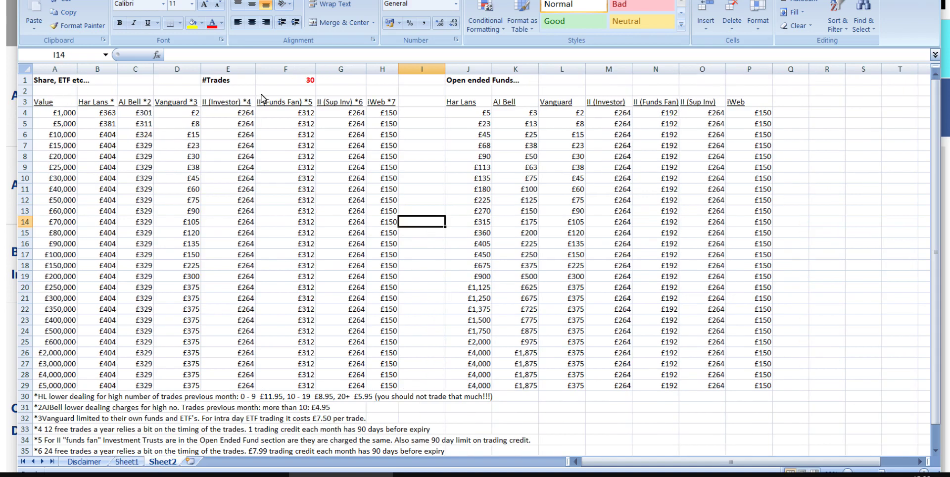
click(309, 81)
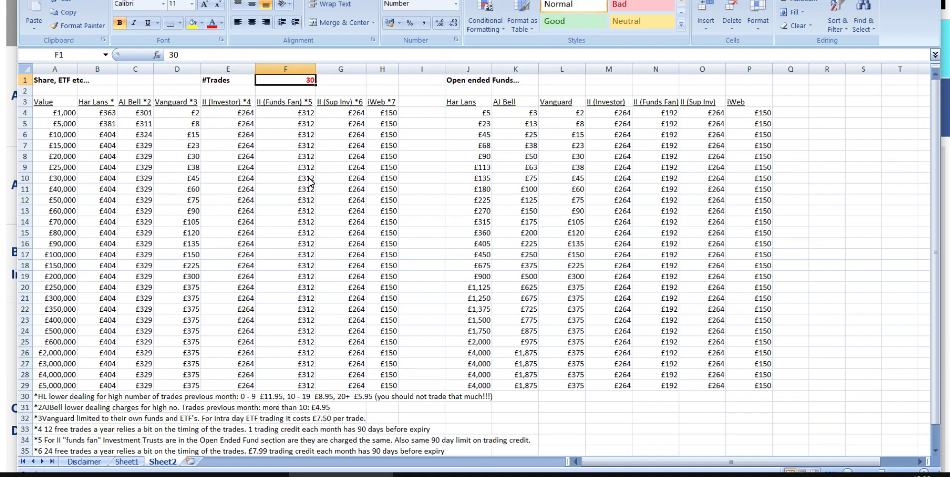
text(12)
key(Return)
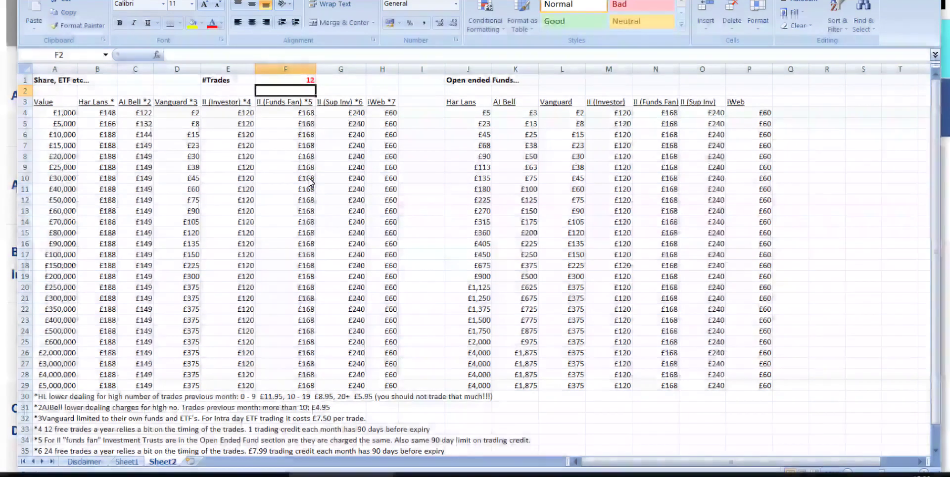
Highlight the portfolio values in A4:A29, followed by the "Share, ETF etc..." and "Open ended Funds..." section headings
drag(64, 117, 60, 388)
click(212, 298)
drag(63, 117, 45, 385)
click(438, 267)
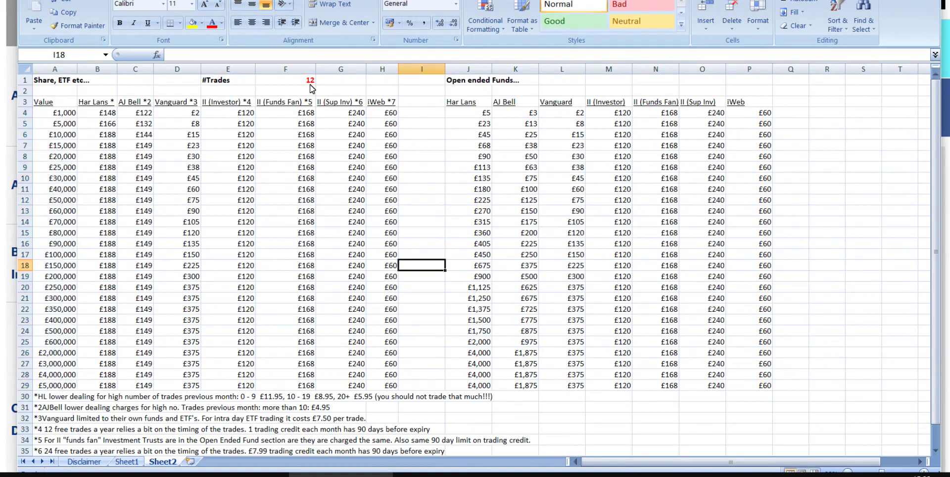
click(56, 83)
click(431, 263)
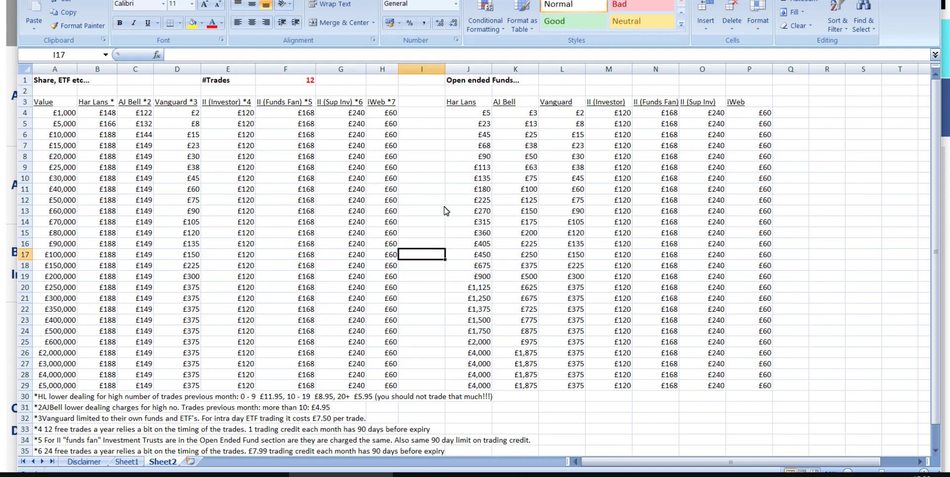
click(459, 81)
click(411, 231)
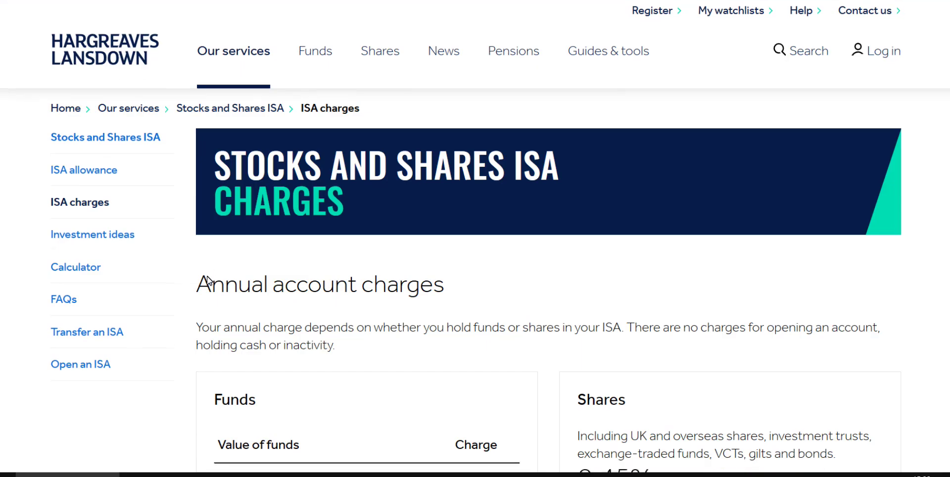
Switch to the Hargreaves Lansdown ISA charges page and examine which investments the annual Shares charge covers
scroll(206, 280, down, 6)
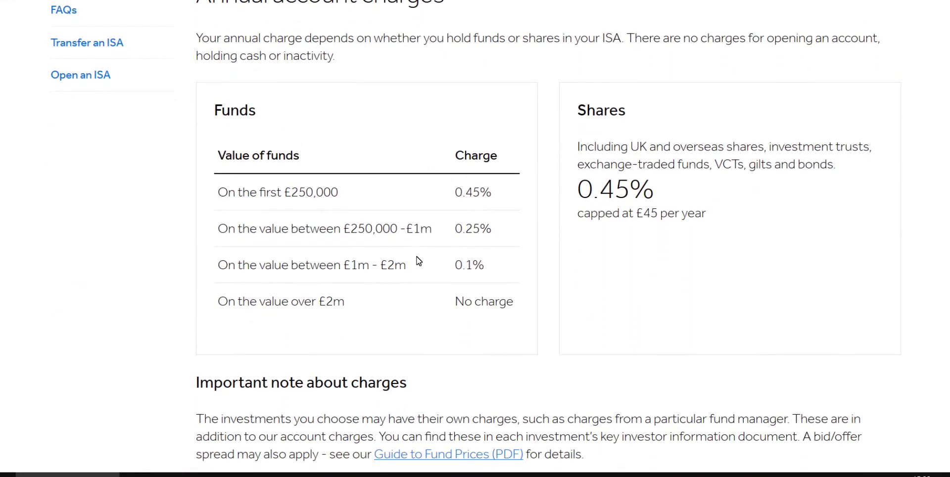
scroll(417, 263, up, 5)
scroll(420, 257, down, 5)
drag(613, 229, 596, 106)
click(722, 364)
triple_click(686, 161)
click(680, 246)
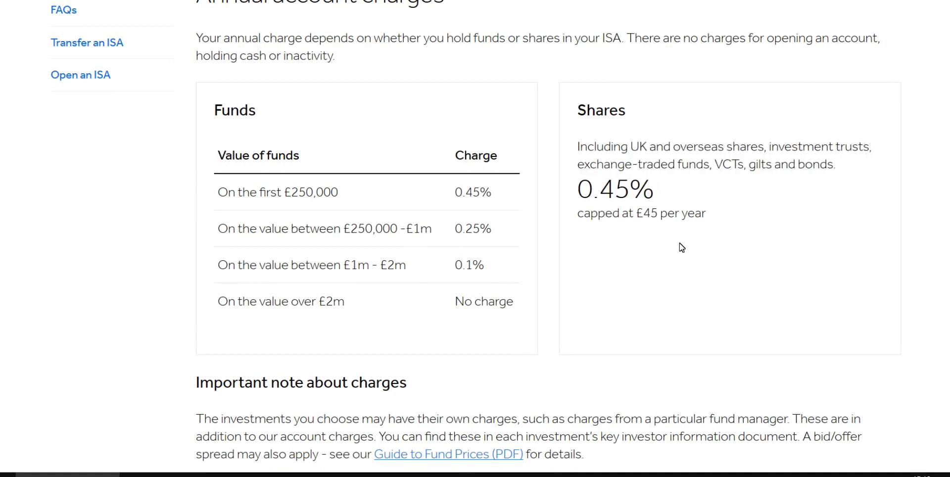
Highlight the percentage rate and the yearly cap of the Hargreaves Lansdown Shares charge
triple_click(726, 211)
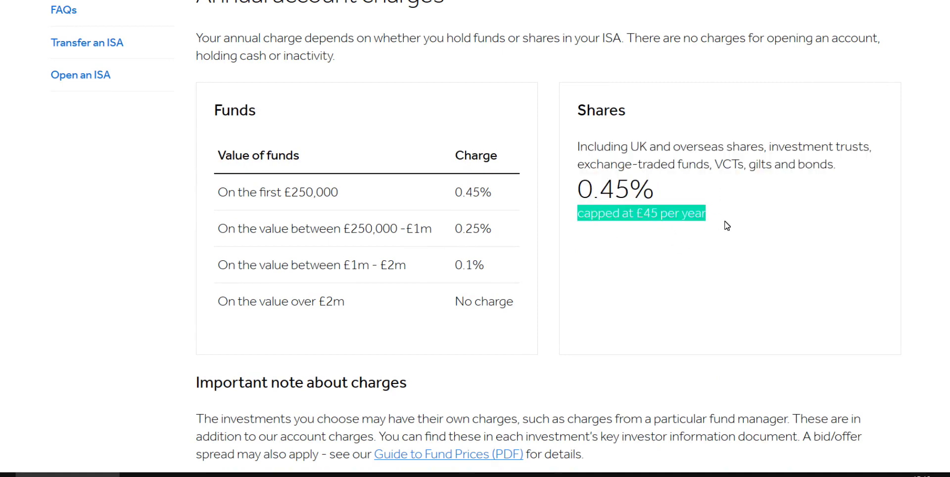
mouse_move(728, 226)
mouse_down()
mouse_move(729, 233)
mouse_move(717, 131)
mouse_move(741, 229)
mouse_up()
click(717, 132)
click(742, 230)
drag(591, 200, 595, 198)
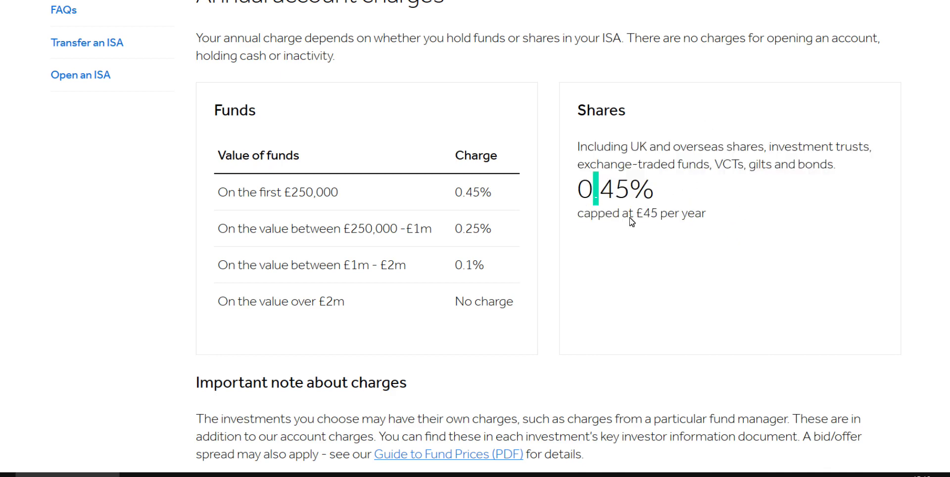
triple_click(649, 217)
click(632, 292)
Highlight the Hargreaves Lansdown Funds charge table and go through its value tiers up to over £2m
drag(243, 114, 484, 312)
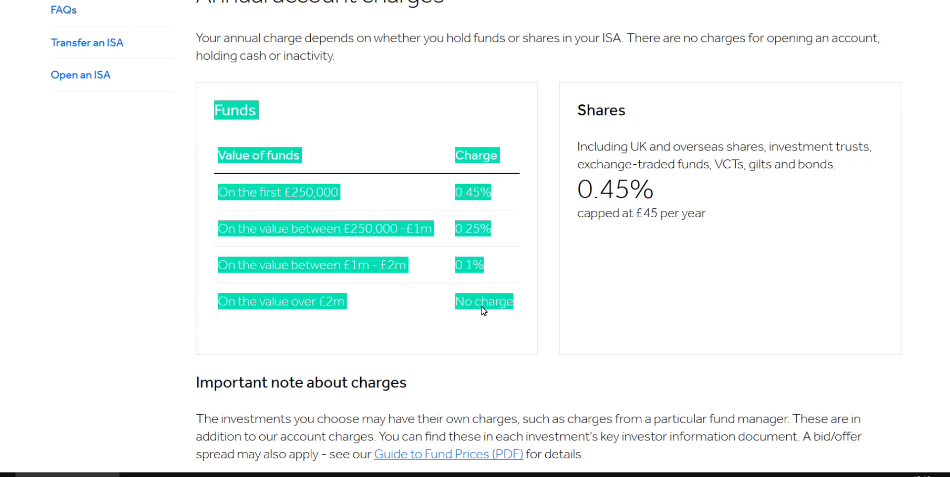
click(660, 343)
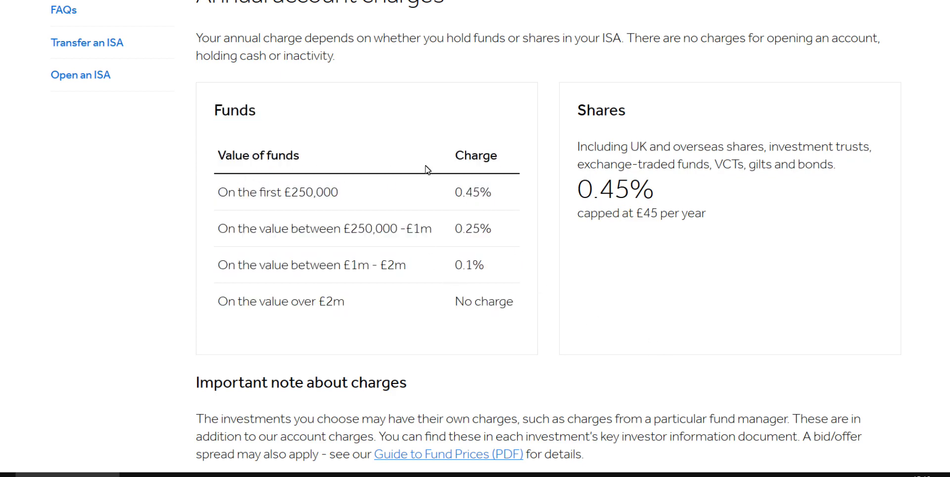
drag(462, 193, 274, 194)
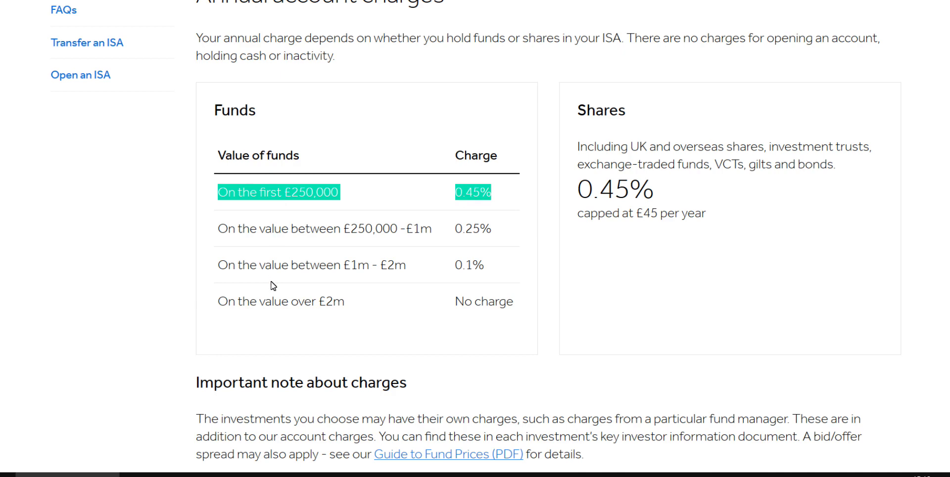
drag(478, 233, 345, 236)
click(354, 292)
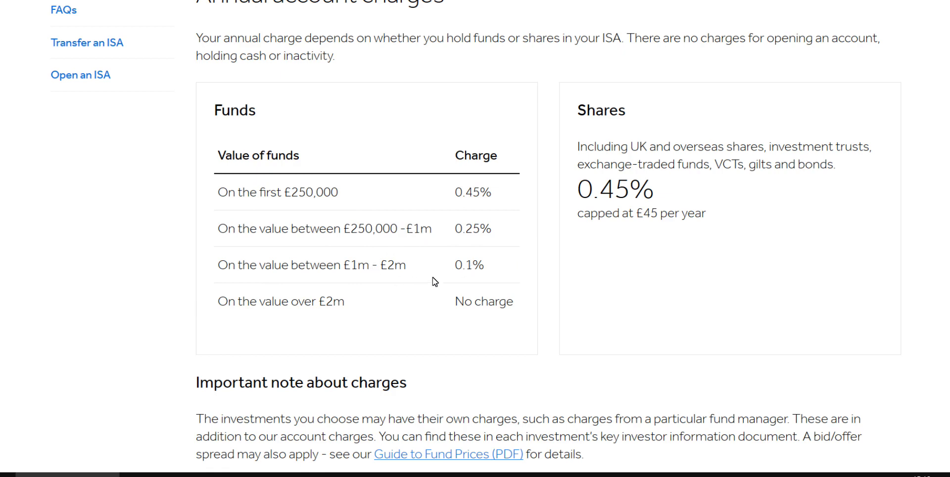
drag(320, 301, 492, 299)
click(458, 350)
Inspect the Har Lans cost formula in B4 of the Excel spreadsheet, then find the dealing charges on the Hargreaves Lansdown page
click(342, 475)
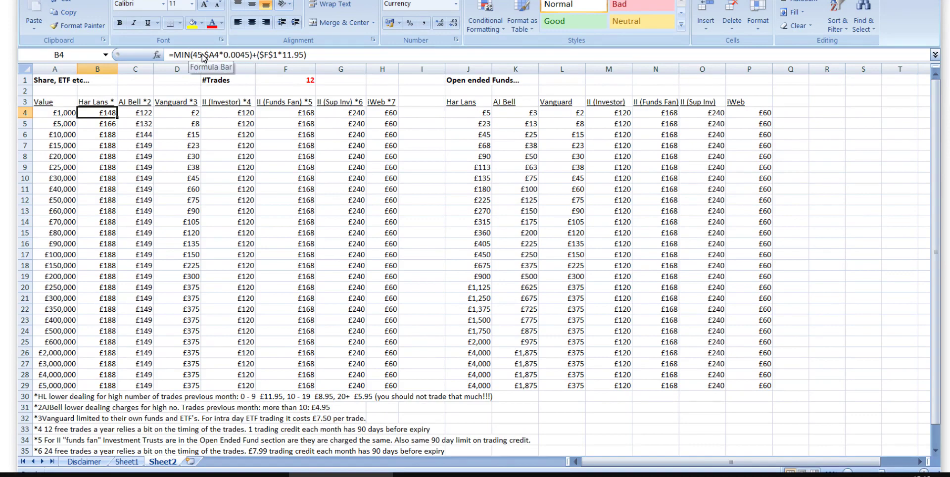
drag(257, 54, 307, 56)
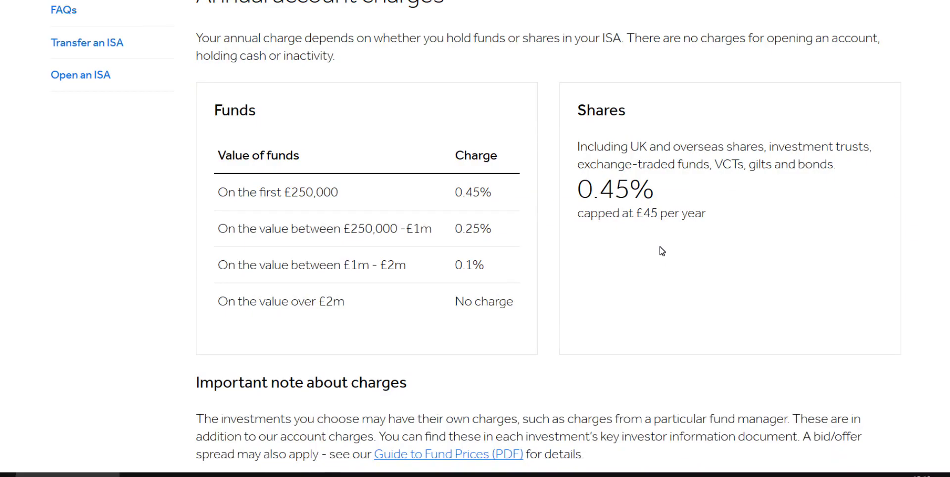
scroll(662, 251, down, 15)
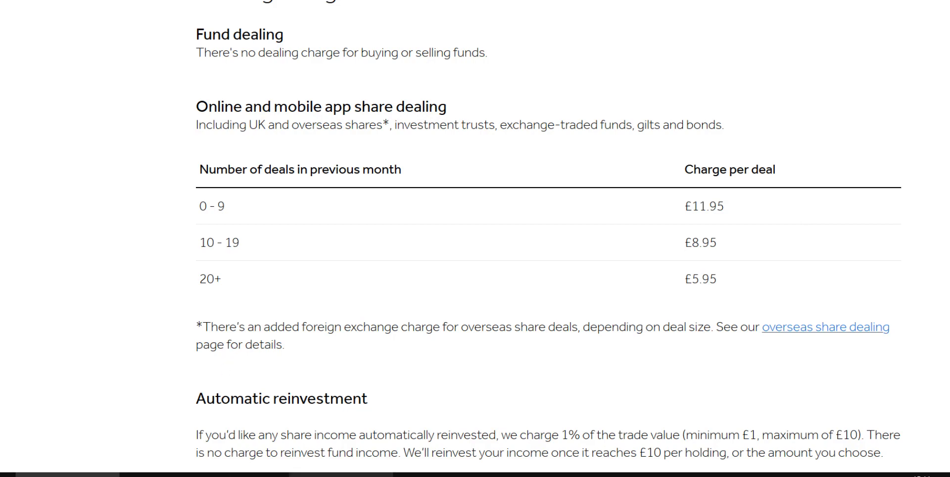
Return to the Excel spreadsheet, open Sheet1 and highlight the 50-trades entry in A29
click(341, 474)
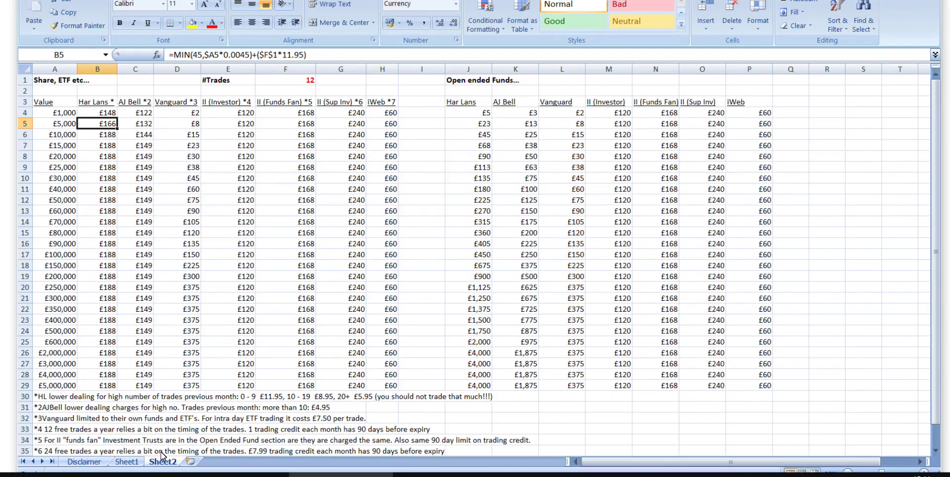
click(127, 462)
click(50, 389)
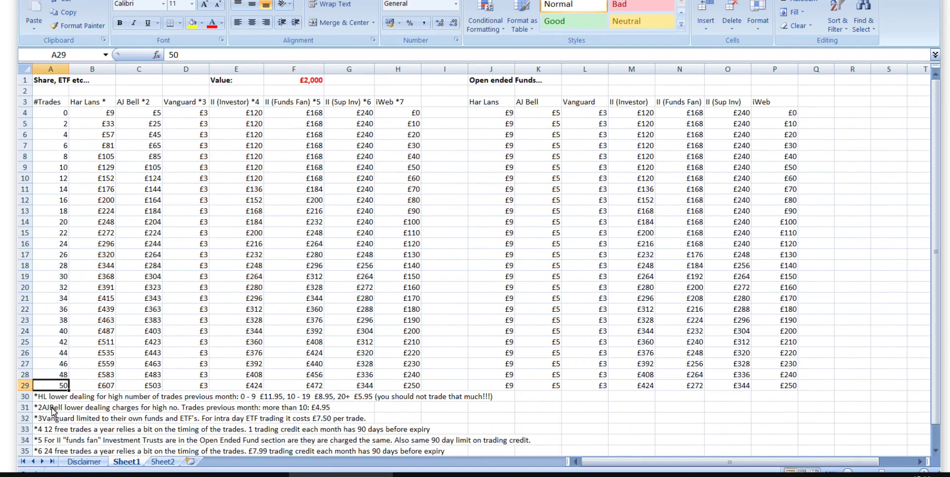
drag(51, 388, 411, 186)
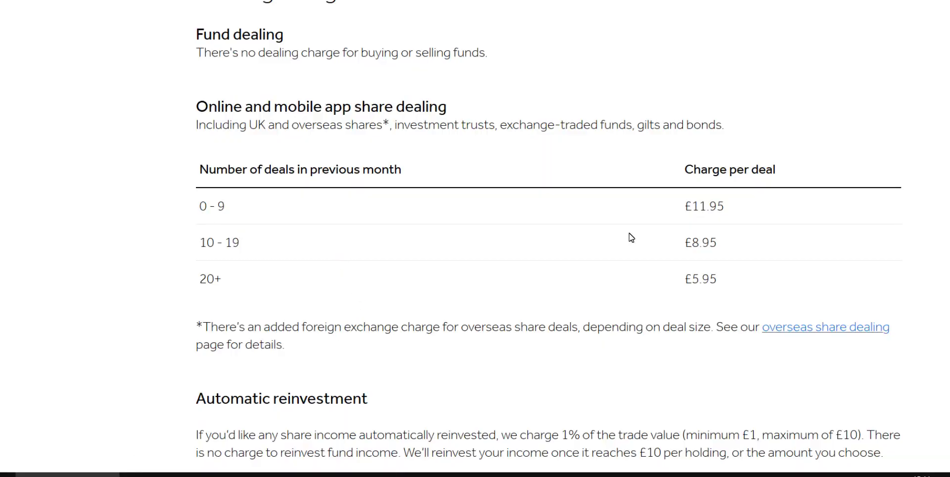
Switch back to the Hargreaves Lansdown page and highlight the share-dealing charge for 10 - 19 deals
triple_click(778, 248)
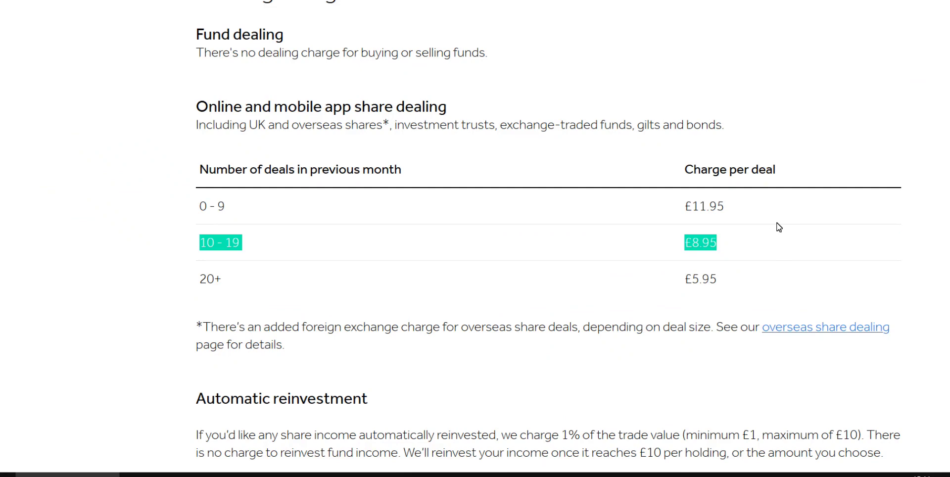
click(767, 215)
triple_click(764, 245)
click(343, 283)
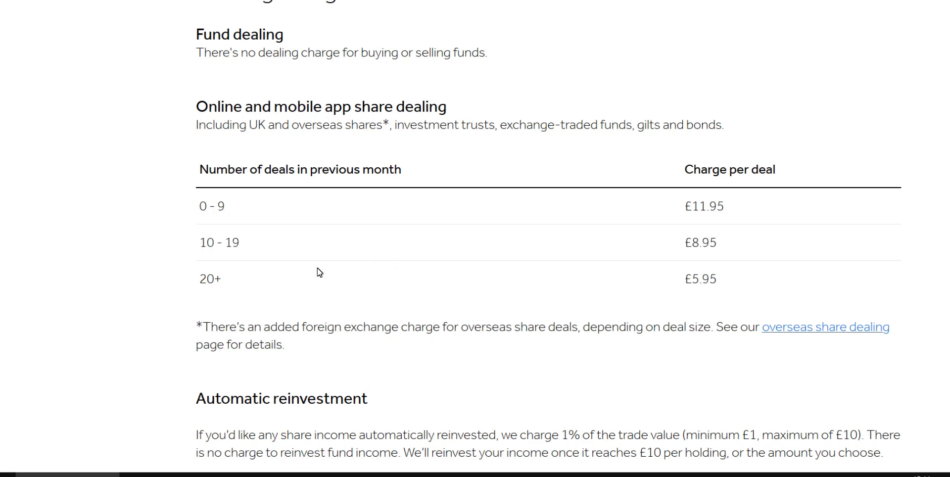
Switch to the AJ Bell ISA charges page and highlight the percentage rate of the shares custody charge
scroll(319, 272, up, 7)
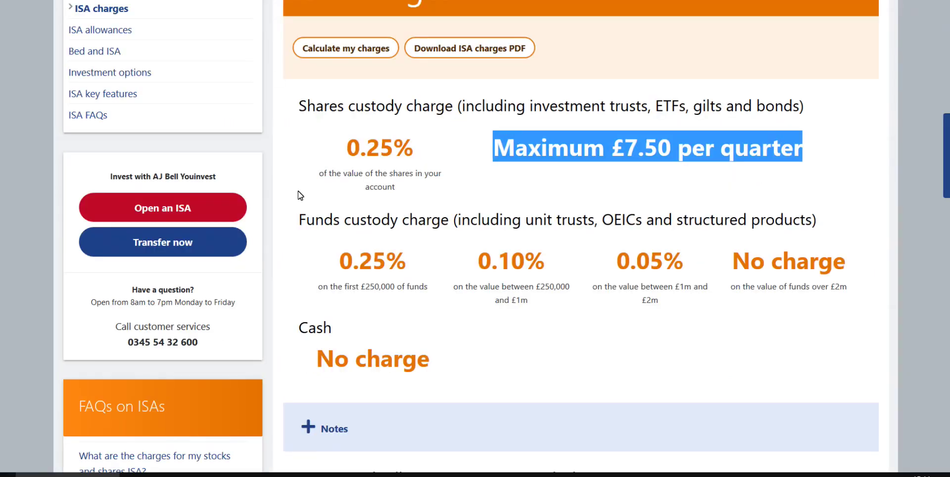
scroll(322, 247, up, 3)
scroll(325, 248, down, 3)
click(542, 348)
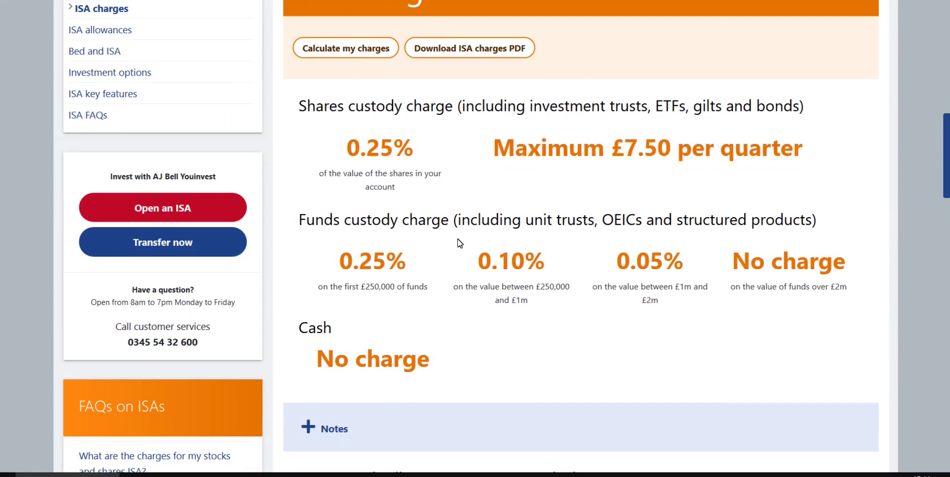
double_click(366, 148)
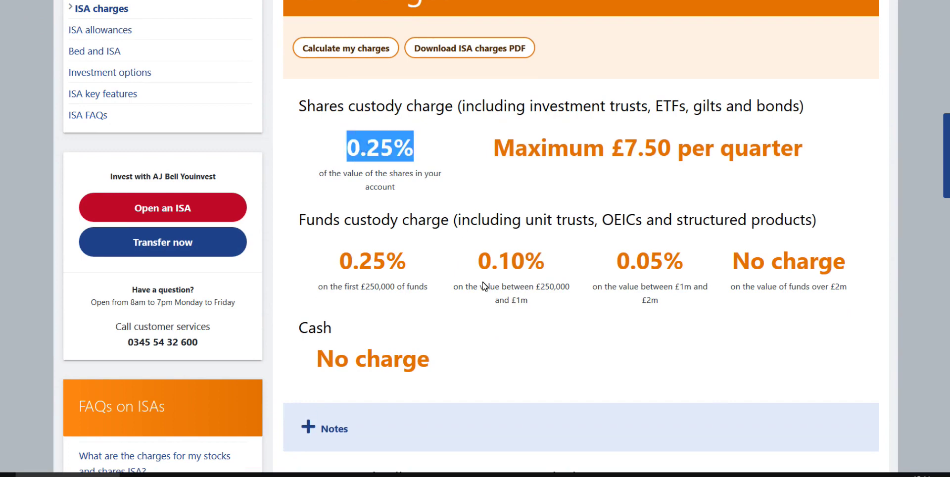
click(490, 317)
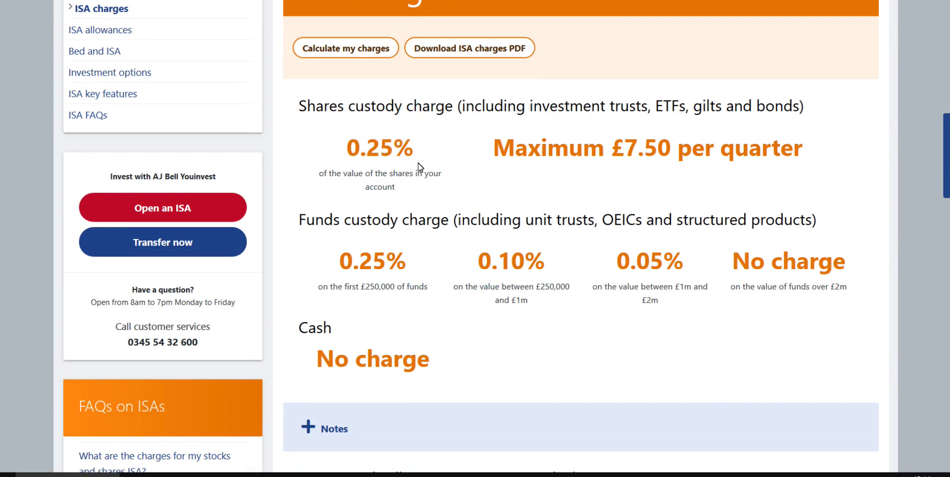
double_click(374, 144)
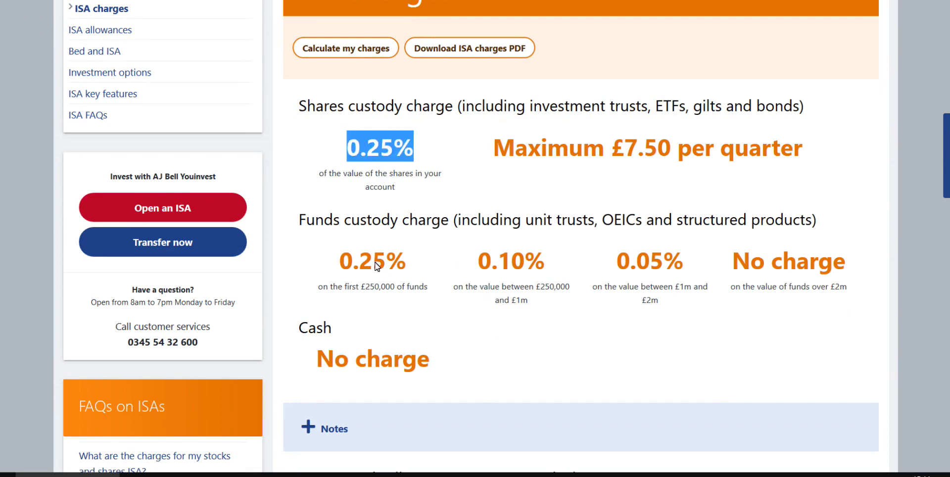
Highlight the AJ Bell funds custody charge tiers for £250,000 to £1m and £1m to £2m
double_click(528, 261)
click(541, 322)
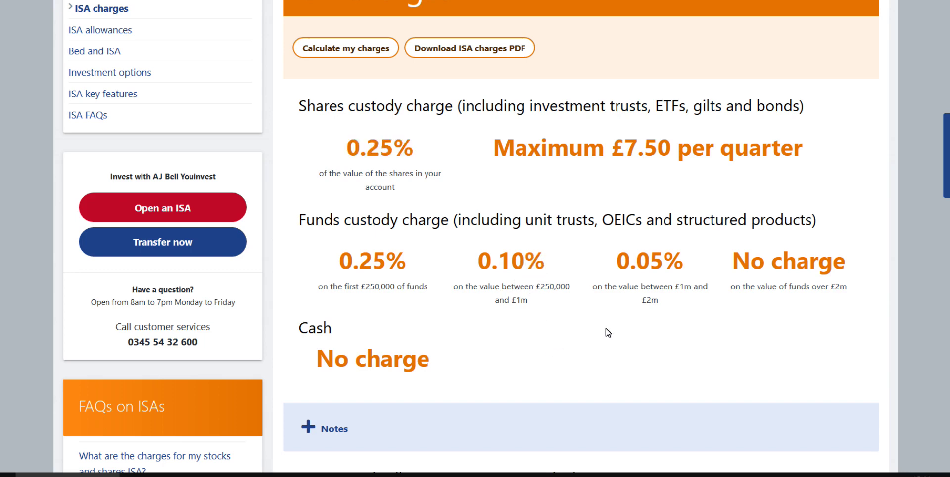
drag(680, 304, 678, 269)
click(652, 336)
Locate AJ Bell's per-deal buying and selling charges and highlight the online shares dealing fee and its description
scroll(360, 392, down, 7)
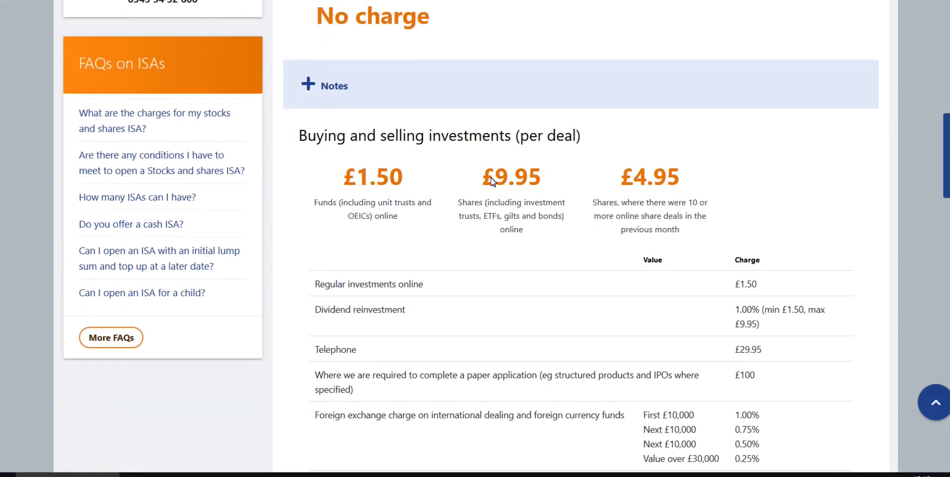
drag(492, 182, 579, 176)
click(527, 260)
drag(534, 231, 528, 199)
click(476, 248)
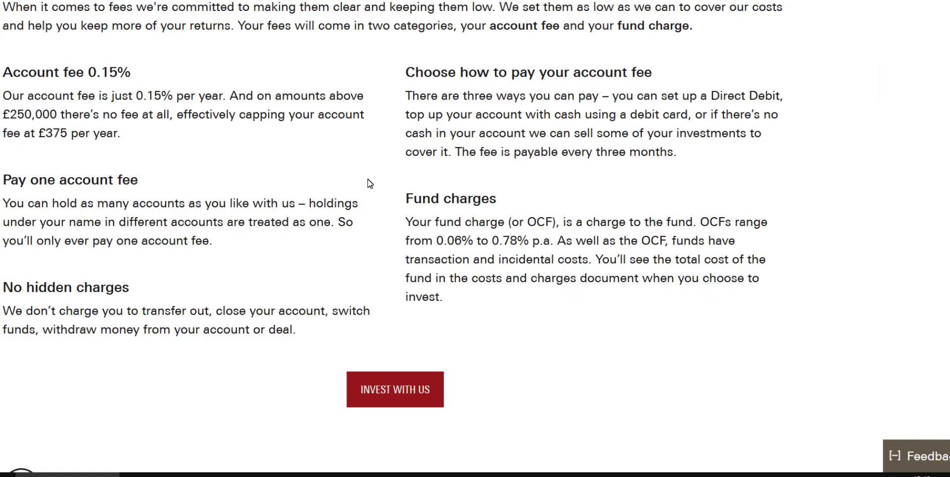
Switch to the Vanguard charges page and highlight its text from the account fee to the fund charges
scroll(339, 216, up, 10)
scroll(340, 216, down, 10)
scroll(396, 293, up, 2)
scroll(401, 239, down, 2)
drag(90, 74, 497, 259)
click(491, 262)
Highlight the Vanguard fund charges paragraph and the text above it, and look over the charges introduction
triple_click(456, 247)
drag(456, 247, 393, 99)
click(325, 282)
scroll(322, 286, up, 3)
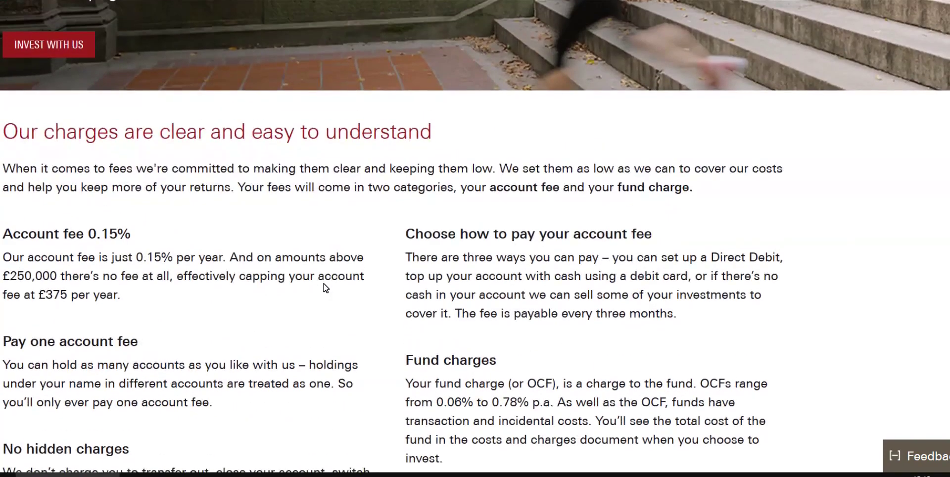
scroll(322, 291, down, 3)
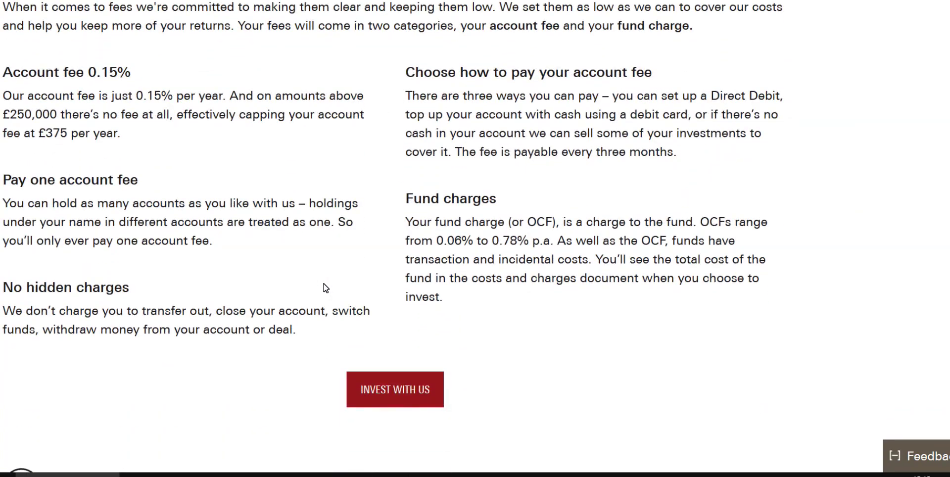
Highlight the Vanguard account fee heading, its description and the yearly cap amount
triple_click(75, 74)
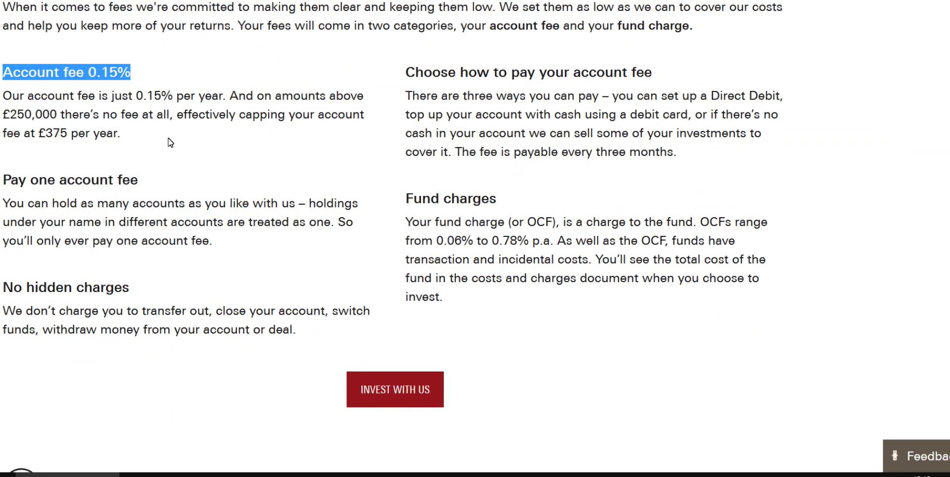
drag(165, 145, 4, 94)
click(80, 146)
double_click(63, 135)
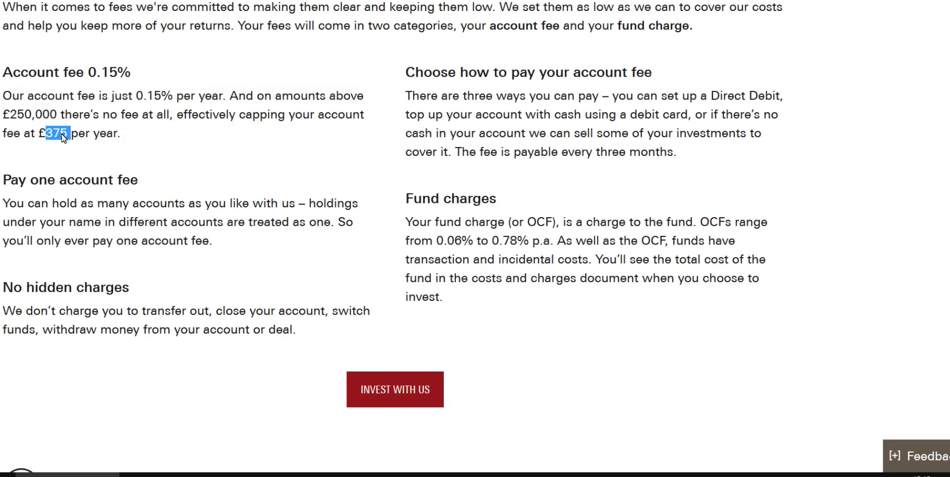
click(206, 149)
drag(135, 133, 152, 58)
click(268, 103)
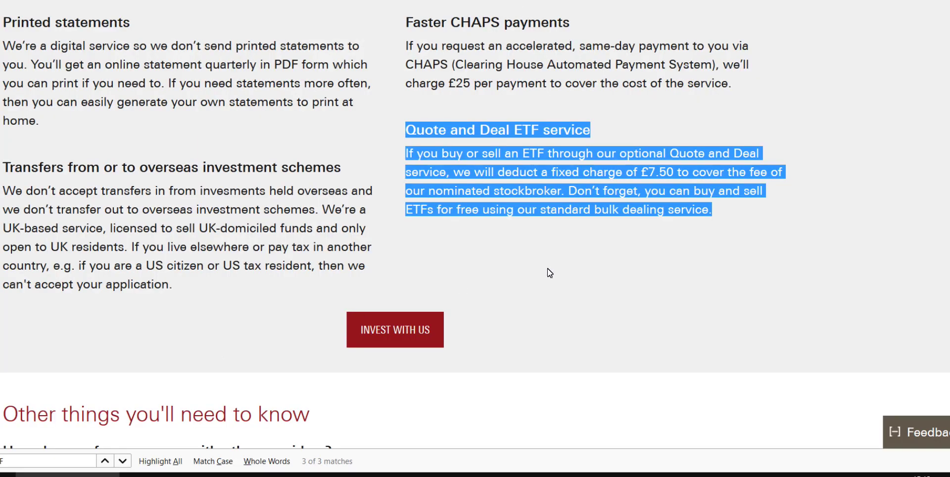
Locate Vanguard's Quote and Deal ETF service section and highlight its heading and key words in its description
click(492, 165)
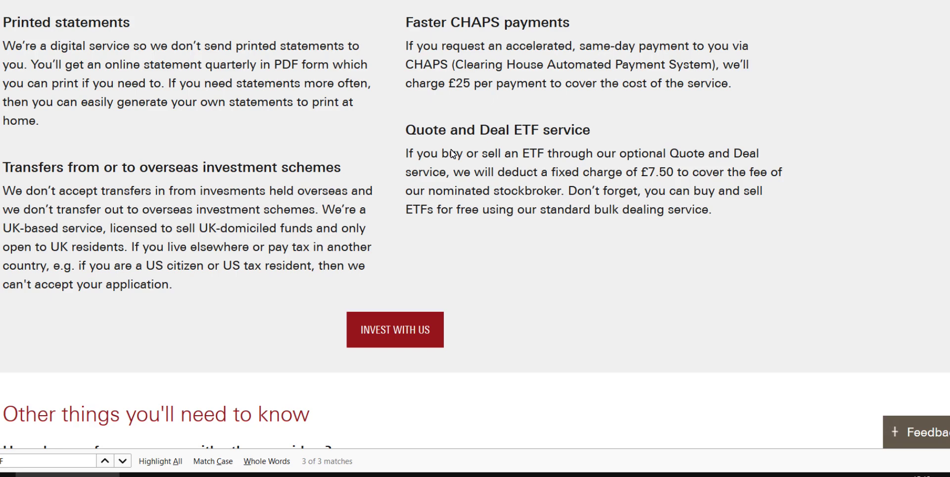
drag(448, 156, 513, 158)
double_click(608, 210)
click(513, 158)
triple_click(483, 131)
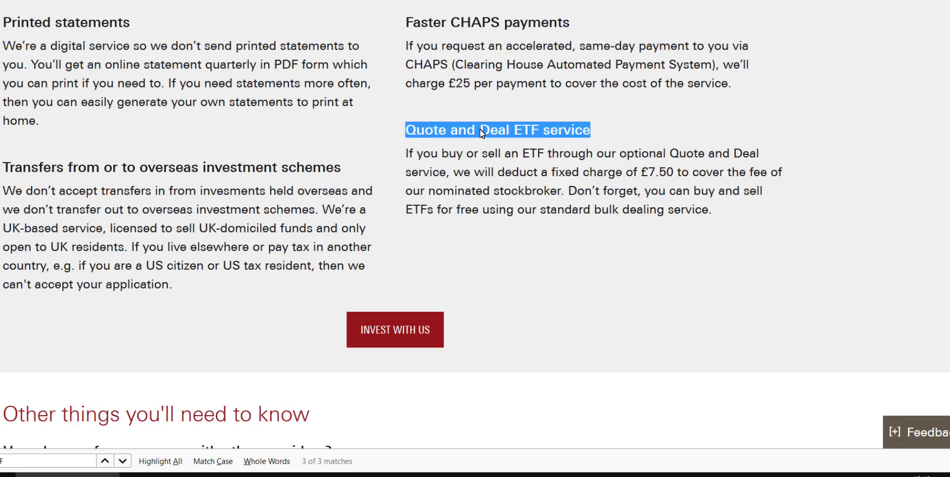
drag(483, 133, 510, 194)
click(510, 195)
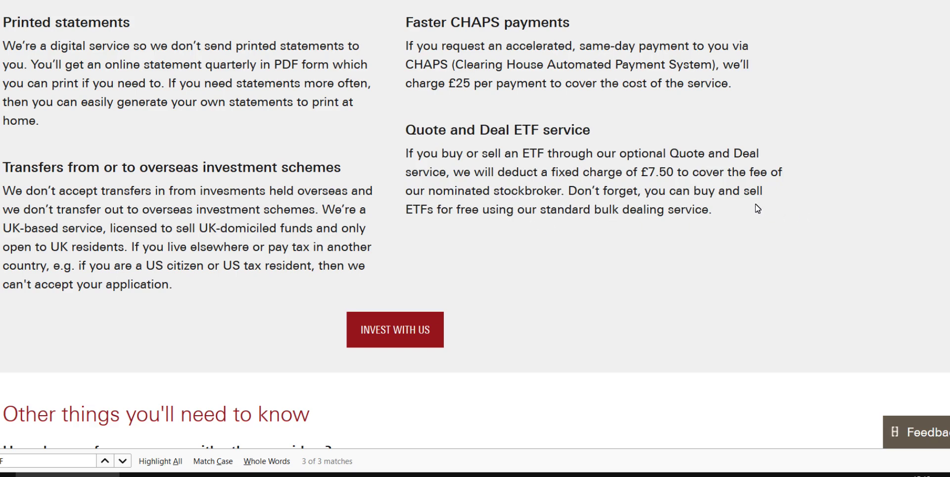
Highlight the Quote and Deal ETF service heading together with its full paragraph, covering the fixed charge and free bulk dealing
drag(757, 211, 727, 127)
click(634, 154)
triple_click(488, 140)
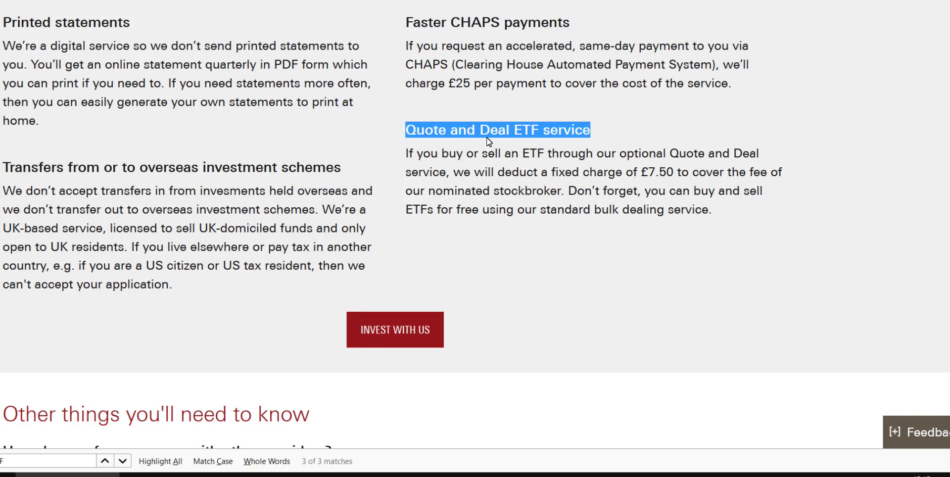
drag(489, 140, 584, 195)
click(584, 195)
triple_click(584, 195)
shift+click(532, 134)
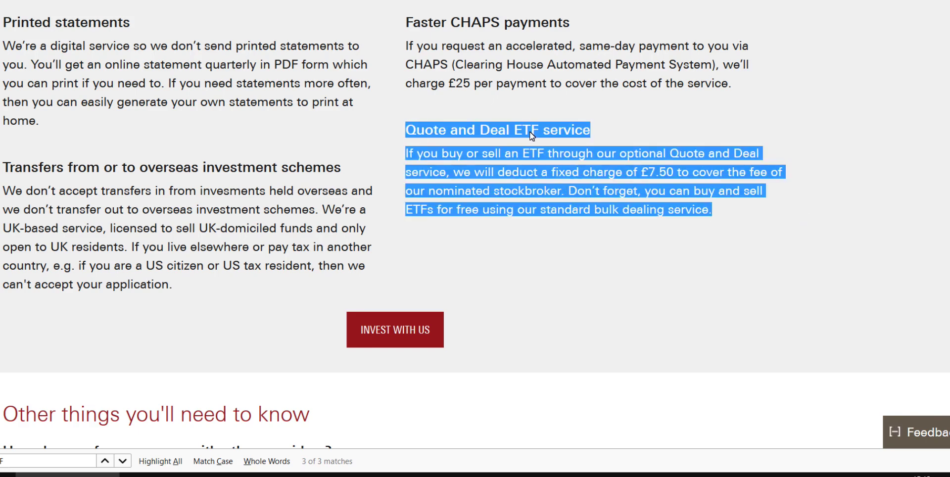
shift+click(526, 195)
click(679, 174)
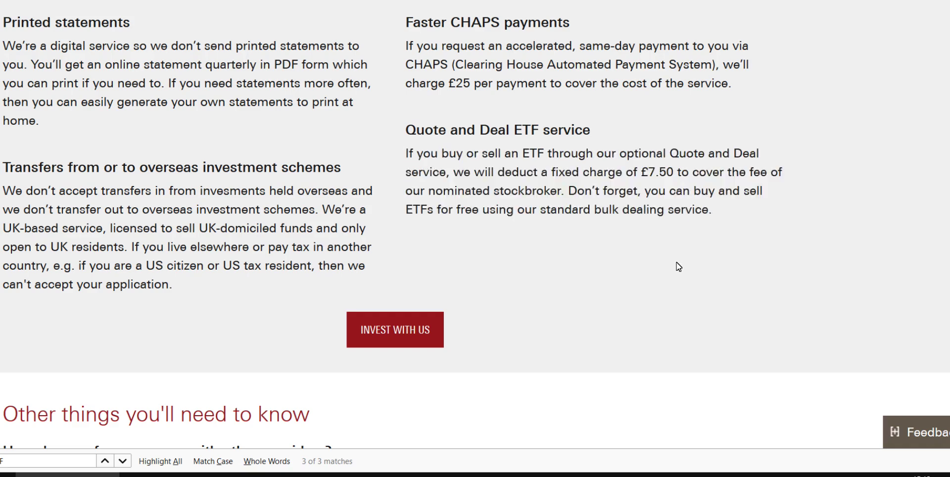
triple_click(488, 151)
shift+click(487, 130)
double_click(486, 129)
drag(486, 127, 503, 193)
click(503, 196)
triple_click(503, 199)
shift+click(496, 140)
click(533, 307)
Switch to the fee spreadsheet and inspect the Vanguard column's formulas and the portfolio value they refer to
click(341, 474)
click(191, 117)
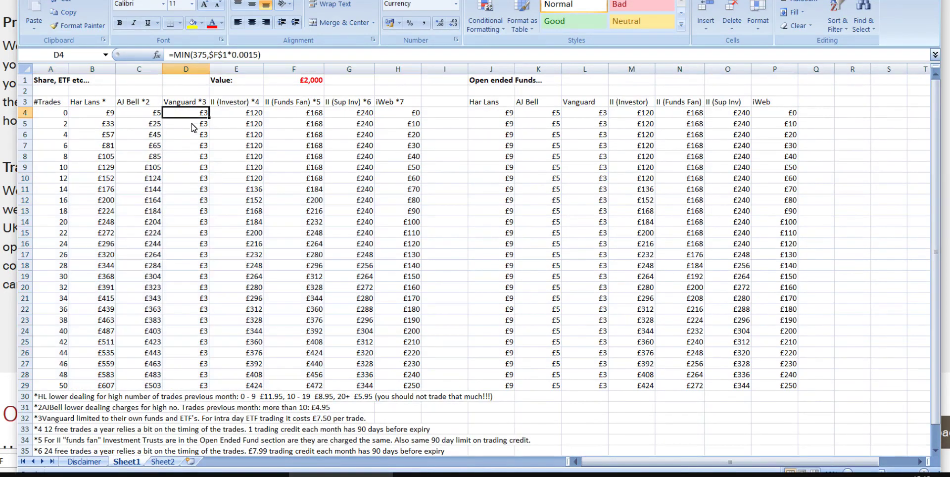
click(198, 212)
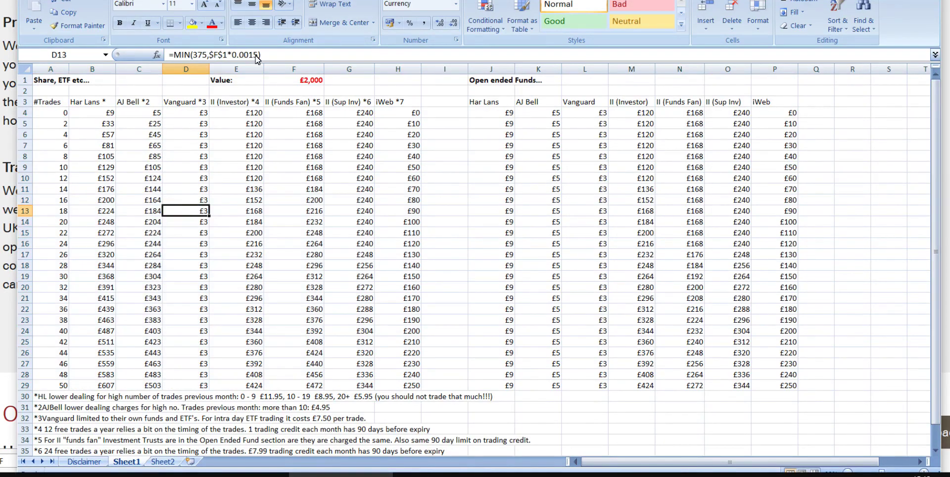
click(312, 83)
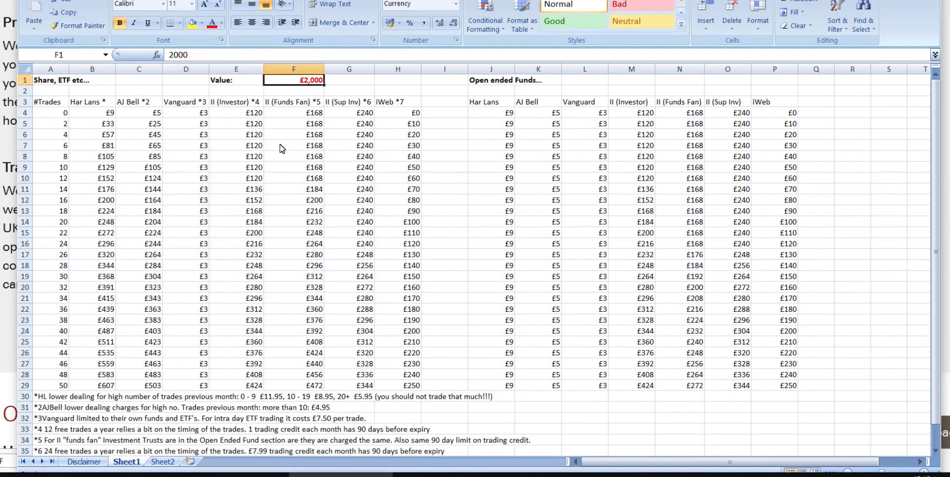
drag(194, 124, 198, 190)
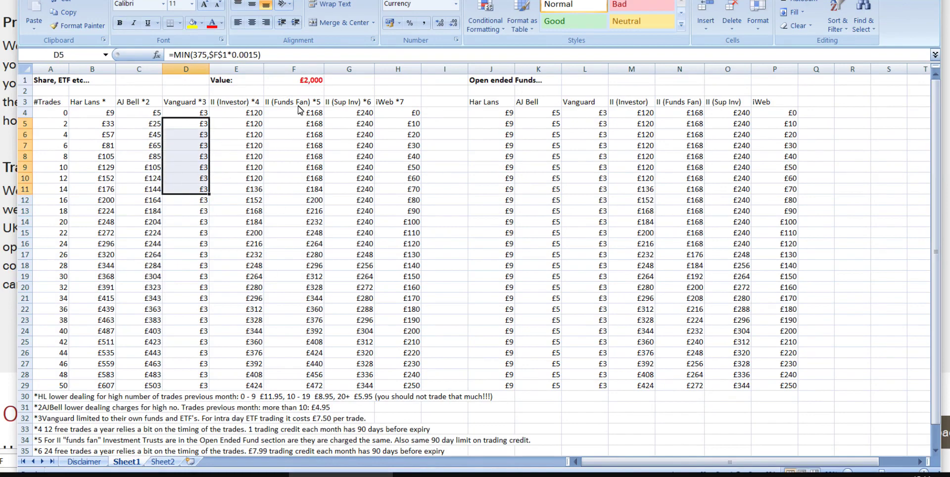
click(281, 243)
Check the II (Investor) formula for 2 trades and compare it with the plan prices in the Interactive Investor charges PDF
click(248, 128)
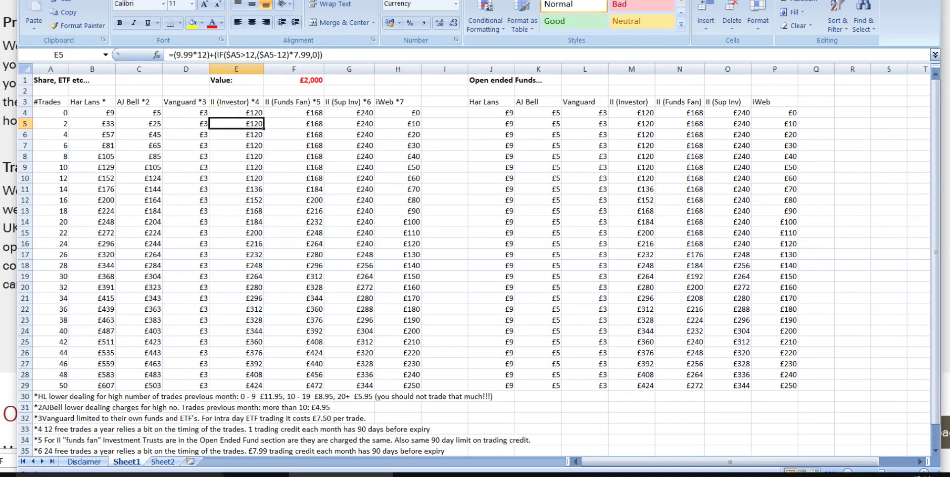
key(alt+Tab)
key(ctrl+Tab)
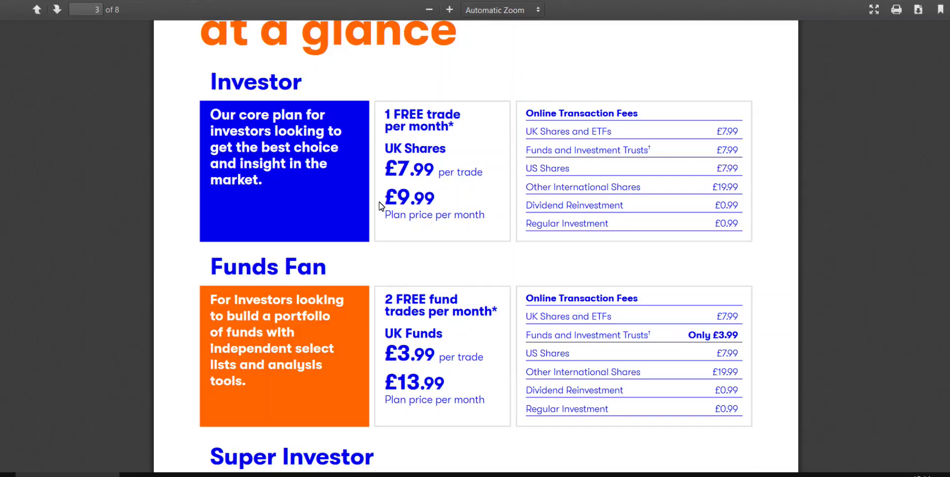
scroll(380, 206, down, 3)
scroll(381, 206, up, 5)
scroll(407, 174, down, 1)
scroll(407, 173, down, 3)
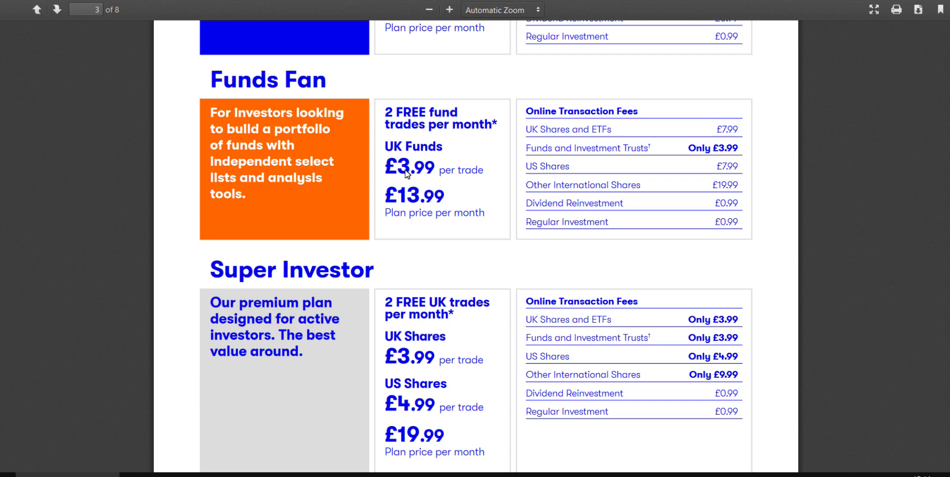
Find the Free Trade Credit footnote below the service plans and highlight its text about the 90-day expiry
scroll(405, 174, down, 10)
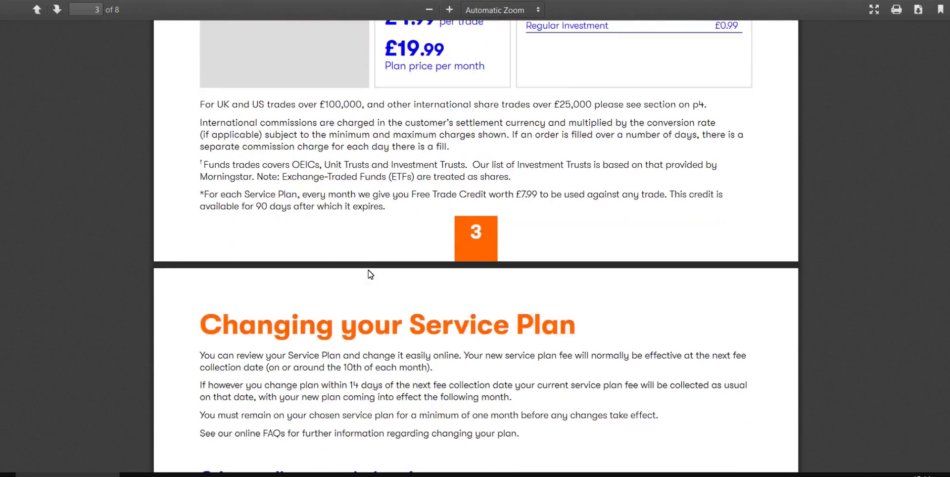
scroll(358, 255, up, 3)
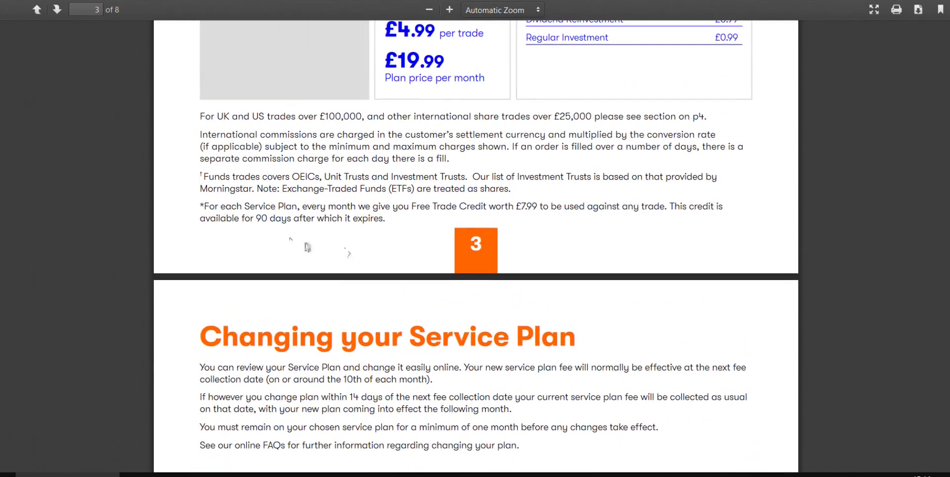
drag(202, 209, 407, 228)
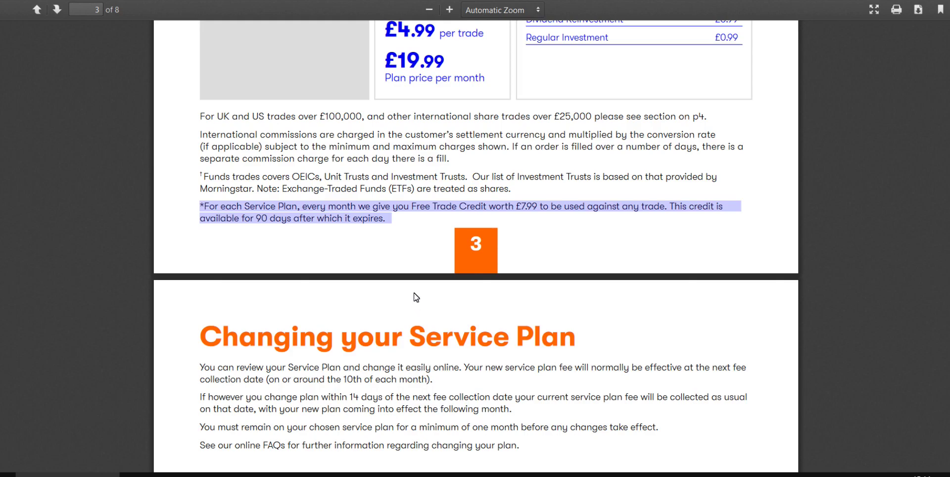
Return to the Funds Fan plan and highlight its free fund trades offer and the Investment Trusts fee label
scroll(399, 266, up, 8)
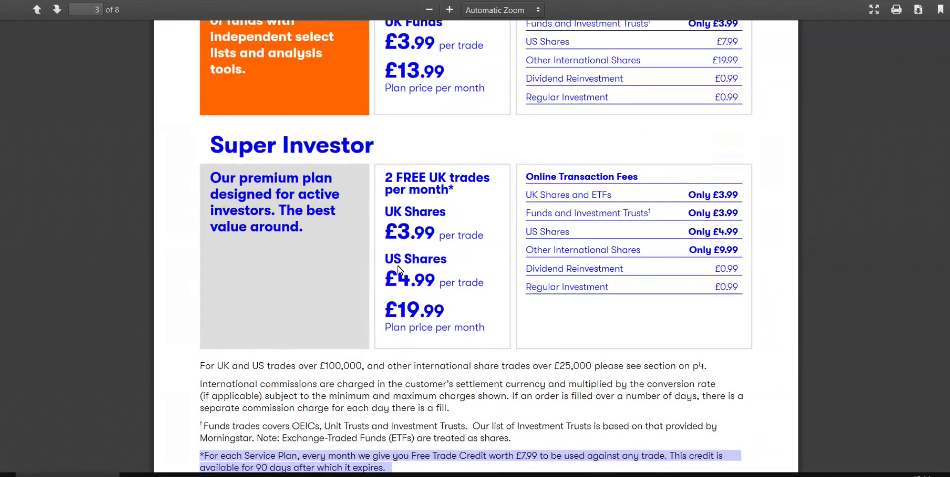
scroll(398, 272, up, 1)
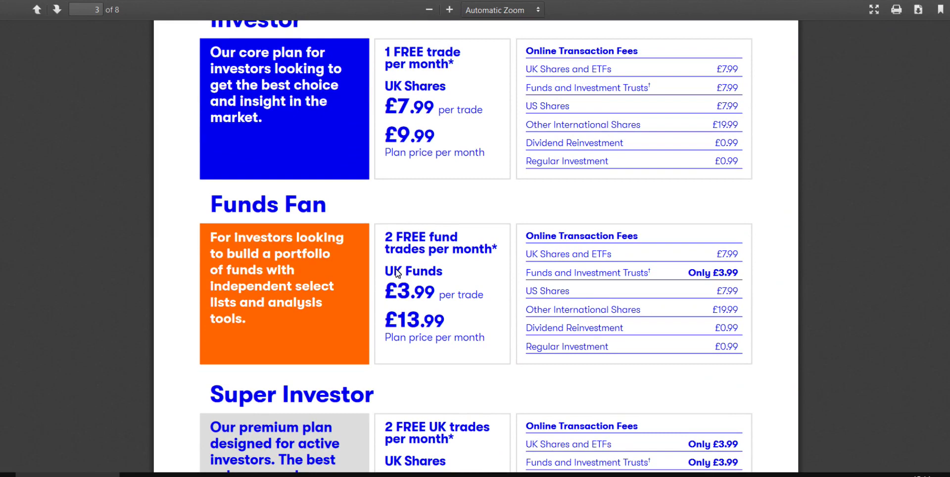
scroll(397, 273, up, 1)
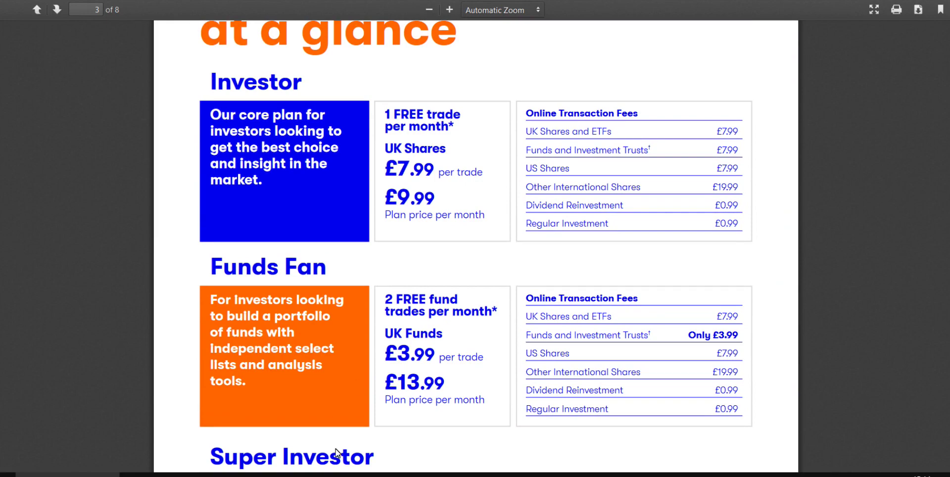
scroll(382, 339, down, 2)
scroll(382, 337, up, 2)
drag(387, 301, 450, 302)
click(505, 304)
drag(575, 336, 653, 338)
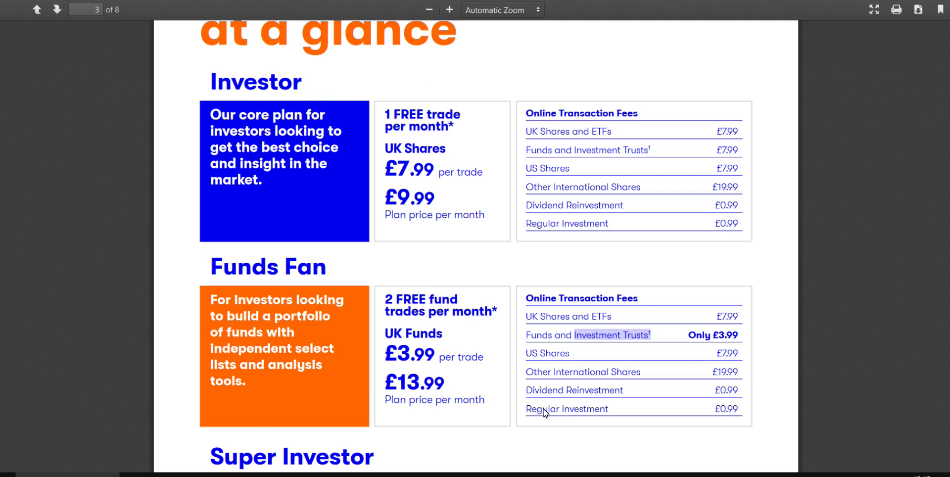
click(518, 354)
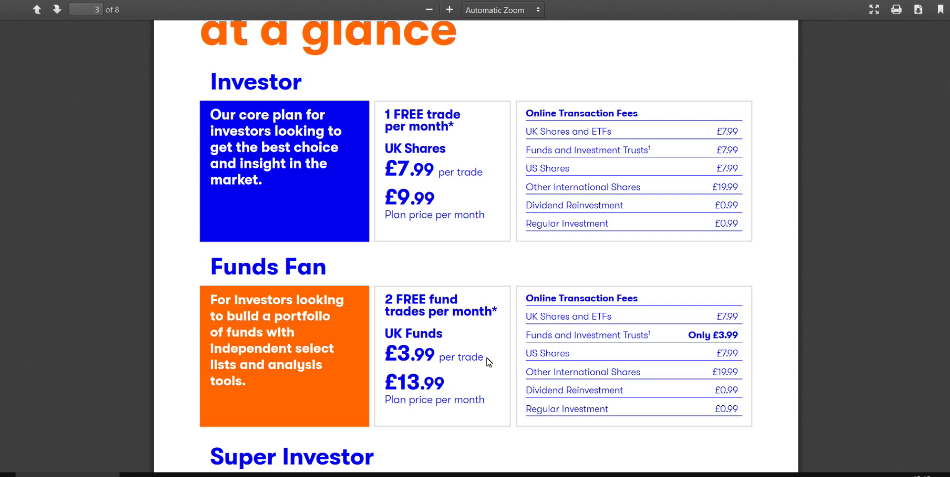
Review the Super Investor plan and highlight its US Shares, Other International Shares and Dividend Reinvestment fee labels
scroll(485, 361, down, 3)
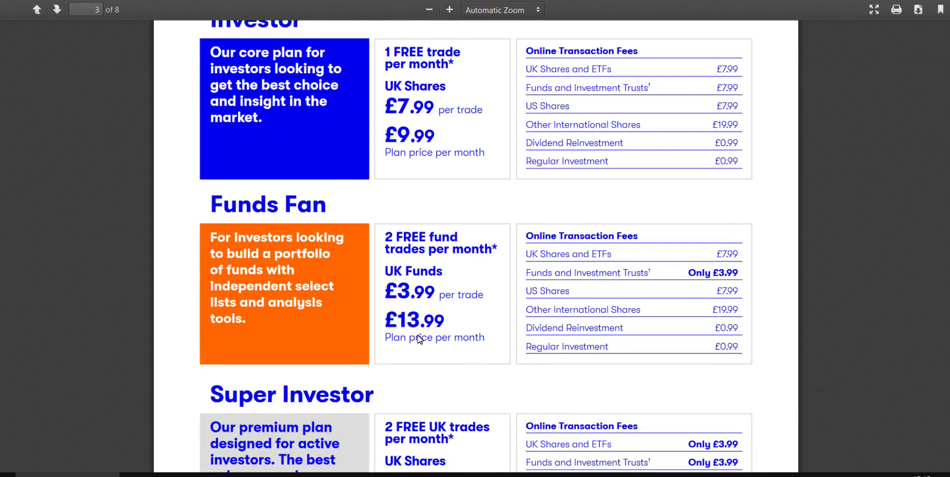
scroll(423, 342, down, 8)
scroll(404, 213, up, 3)
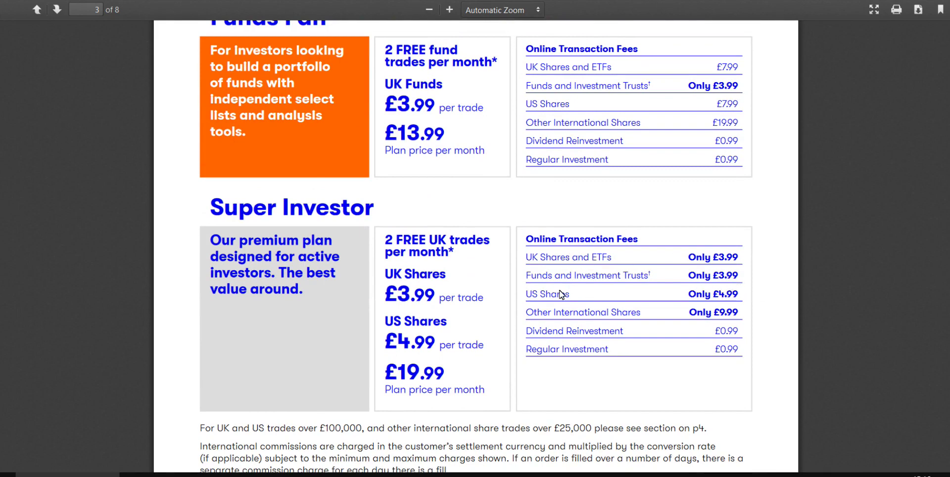
drag(527, 294, 717, 299)
drag(537, 315, 625, 314)
drag(568, 331, 661, 340)
click(671, 362)
Look over the rules for changing the service plan and the other trading commission charges
scroll(519, 386, down, 3)
scroll(518, 382, down, 6)
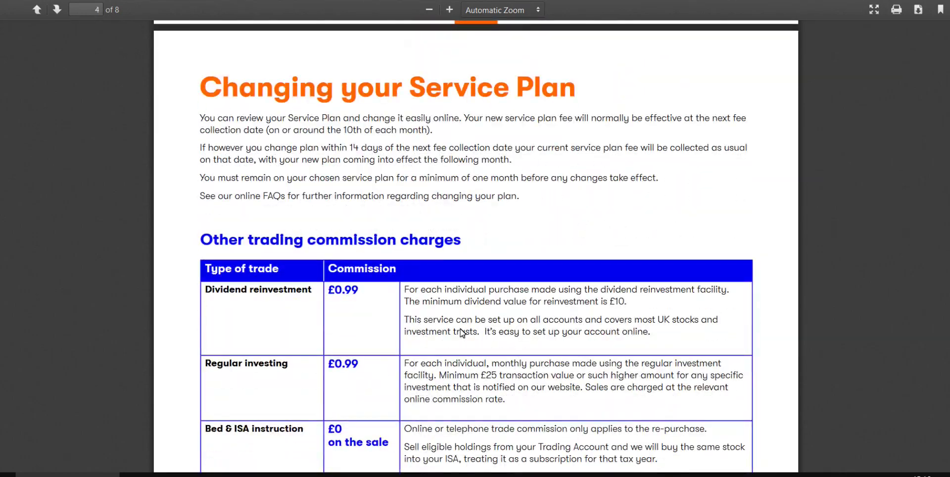
scroll(455, 322, up, 11)
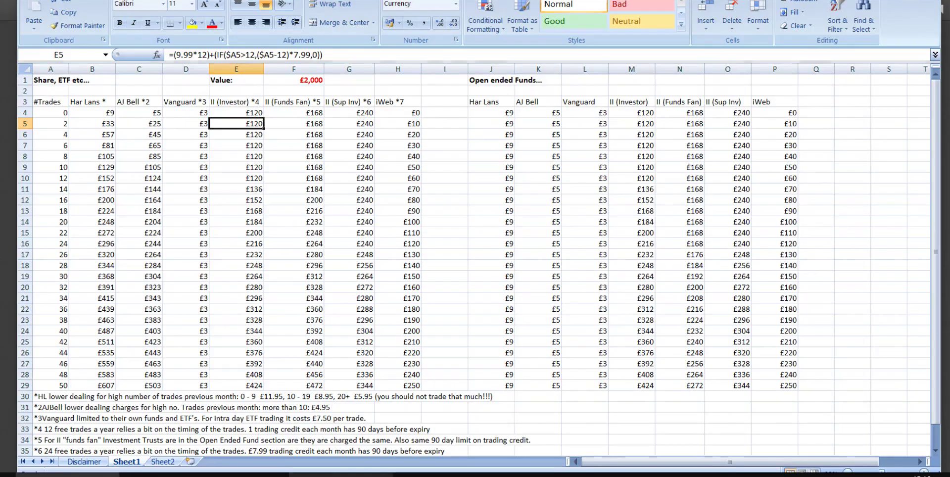
Switch back to the fee spreadsheet, expand the formula bar and inspect the II (Investor) and II (Funds Fan) share formulas
click(235, 167)
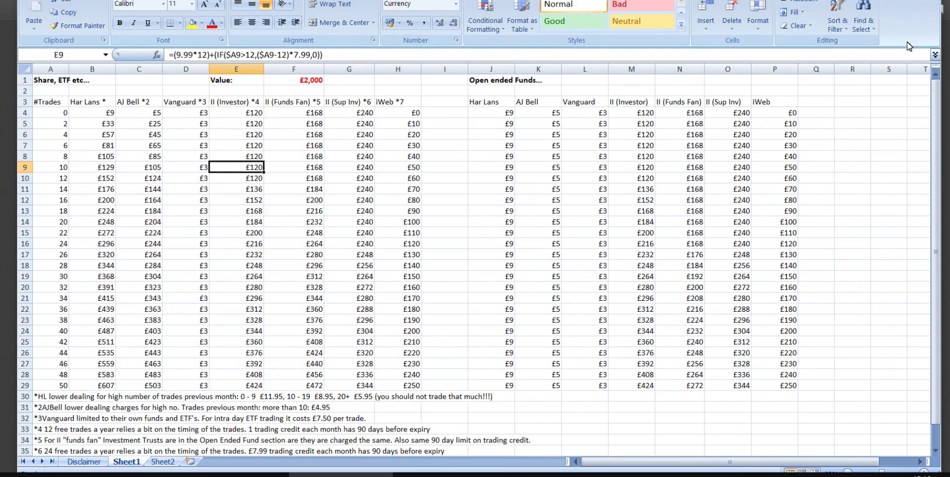
click(934, 54)
click(232, 150)
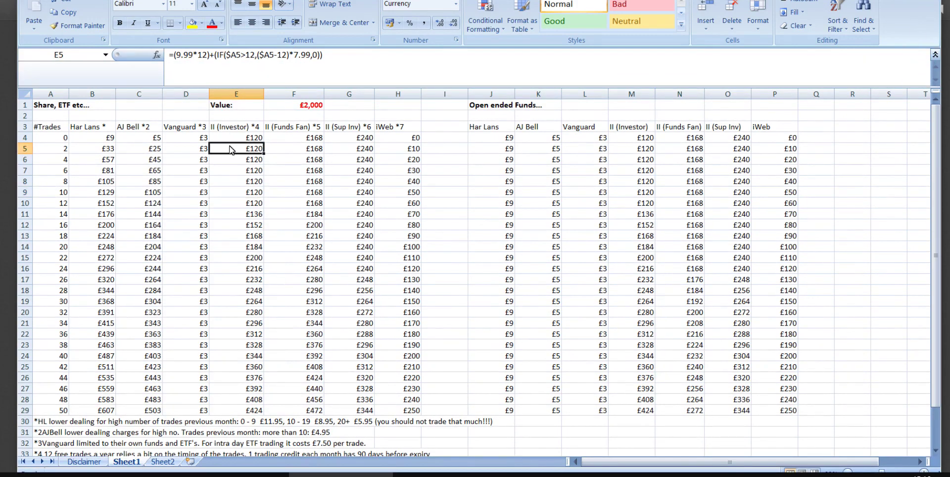
key(Down)
key(Right)
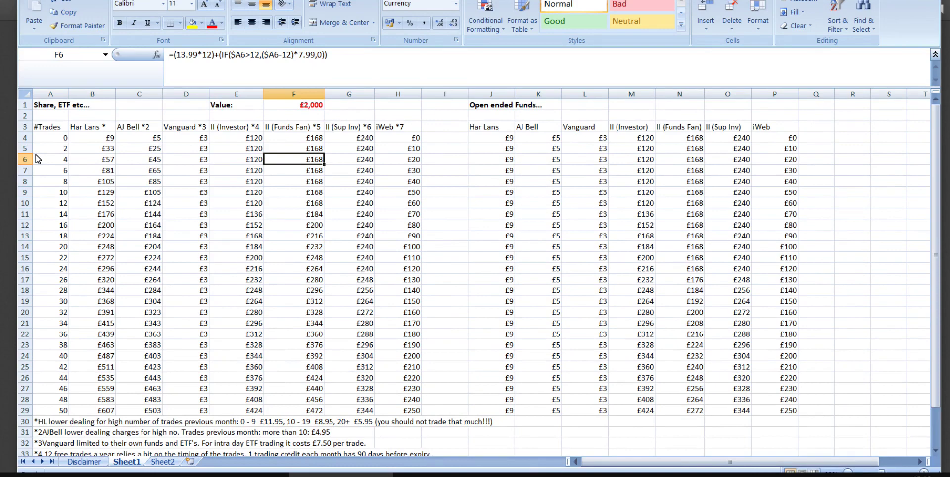
Inspect the open ended funds formulas in the 4-trades row, including II (Funds Fan) in N6, against the share formulas
key(Right)
key(Right)
key(Right)
key(Right)
key(Right)
key(Right)
key(Right)
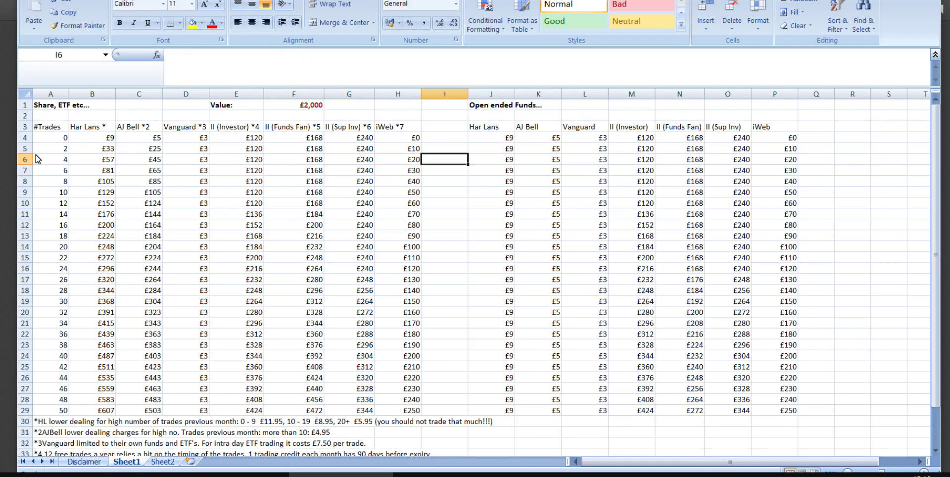
key(Right)
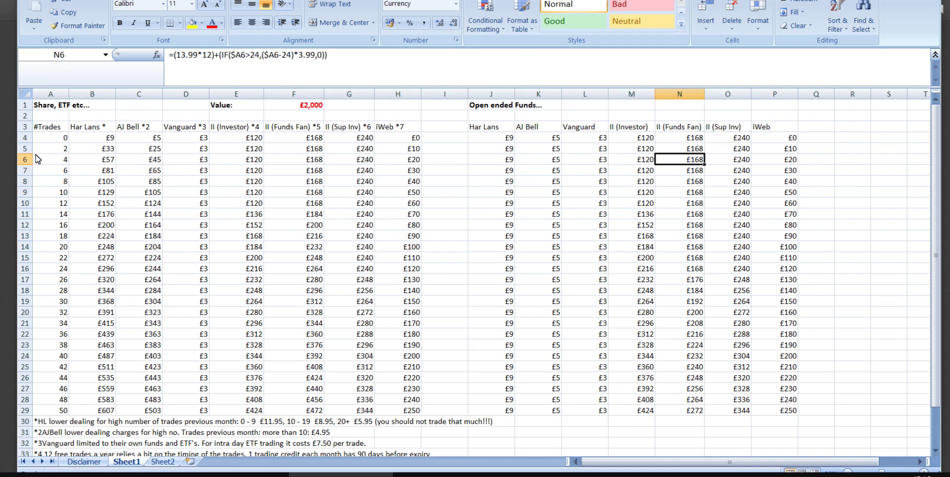
key(Right)
Browse back across both fee tables to cell I6 and collapse the formula bar to a single line
key(Up)
key(Up)
key(Left)
key(Left)
key(Left)
key(Left)
key(Left)
key(Left)
key(Left)
key(Left)
key(Left)
key(Left)
key(Left)
key(Left)
key(Left)
key(Down)
key(Right)
key(Right)
key(Right)
key(Right)
key(Right)
key(Right)
key(Right)
key(Down)
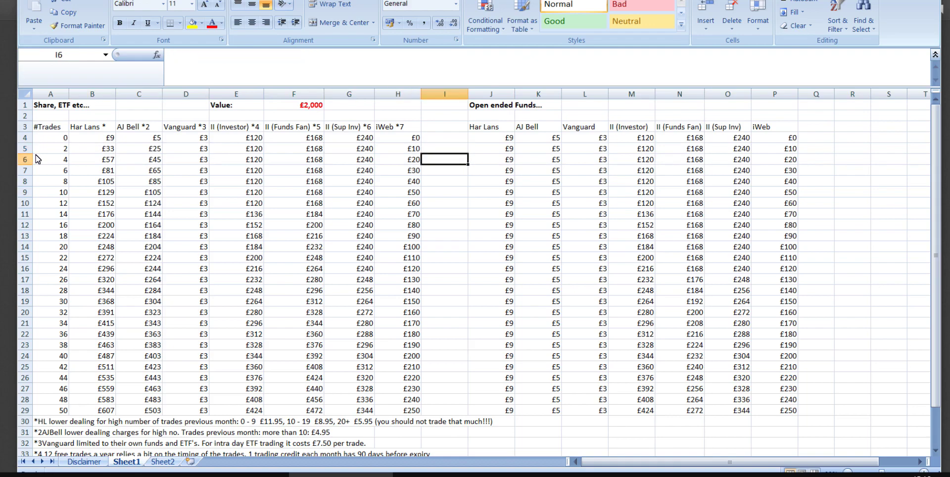
click(935, 59)
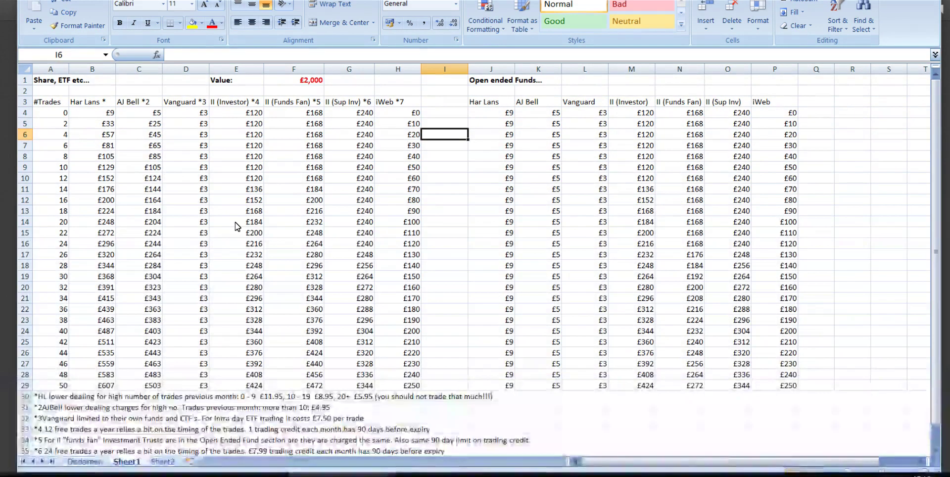
Go through the footnotes below the fee table, from the II Funds Fan note up to the HL dealing note
click(48, 440)
click(47, 429)
click(45, 418)
click(43, 399)
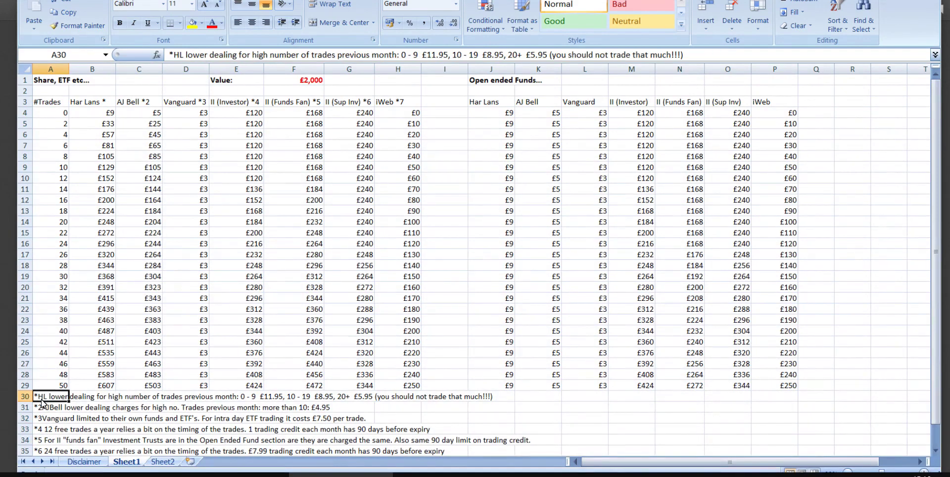
click(464, 277)
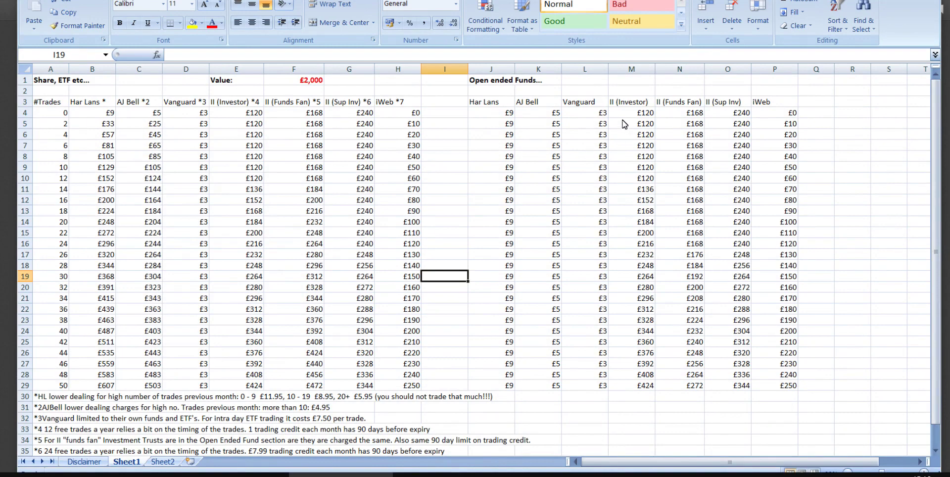
Check the iWeb share formula in H4, switch to the IWeb charges page and highlight the UK and fund dealing commissions
click(413, 116)
click(68, 475)
click(340, 474)
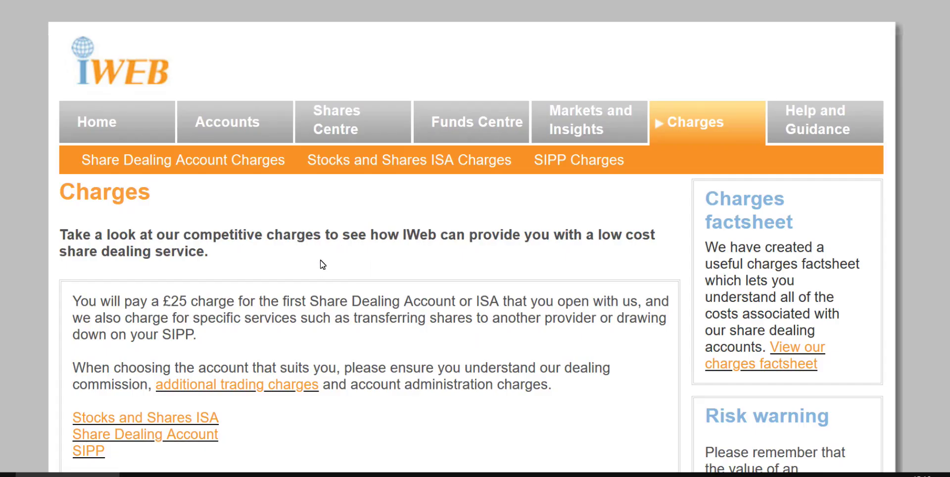
scroll(322, 260, down, 7)
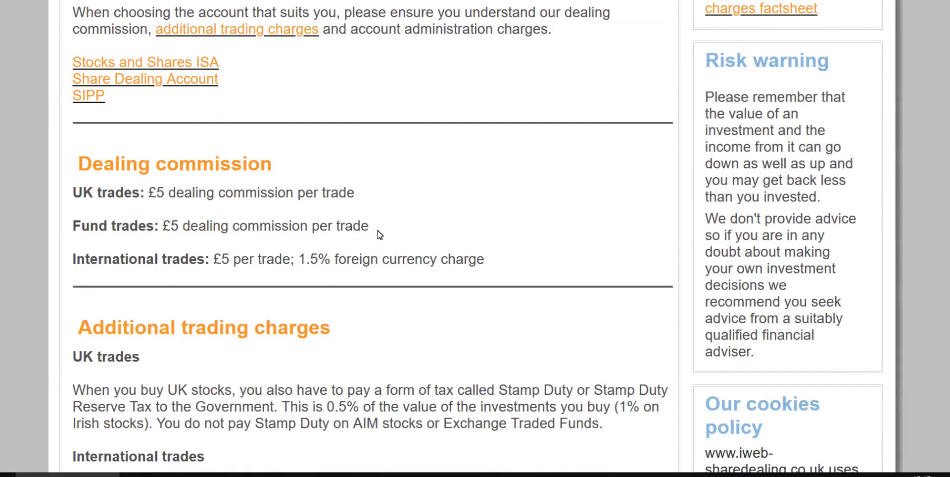
drag(401, 227, 397, 185)
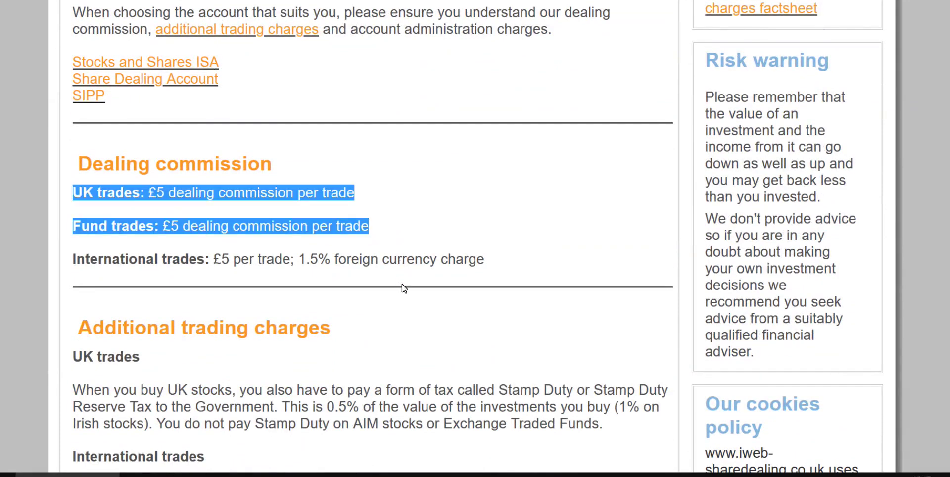
Look through the remaining IWeb charges and highlight the paragraph about the charge for opening a first Share Dealing Account or ISA
scroll(402, 335, down, 1)
scroll(401, 336, down, 6)
scroll(401, 336, up, 12)
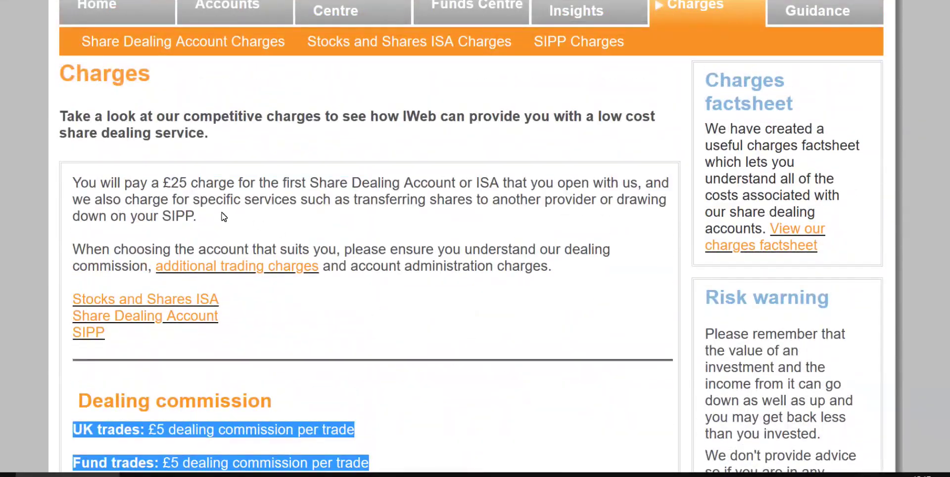
drag(163, 183, 454, 184)
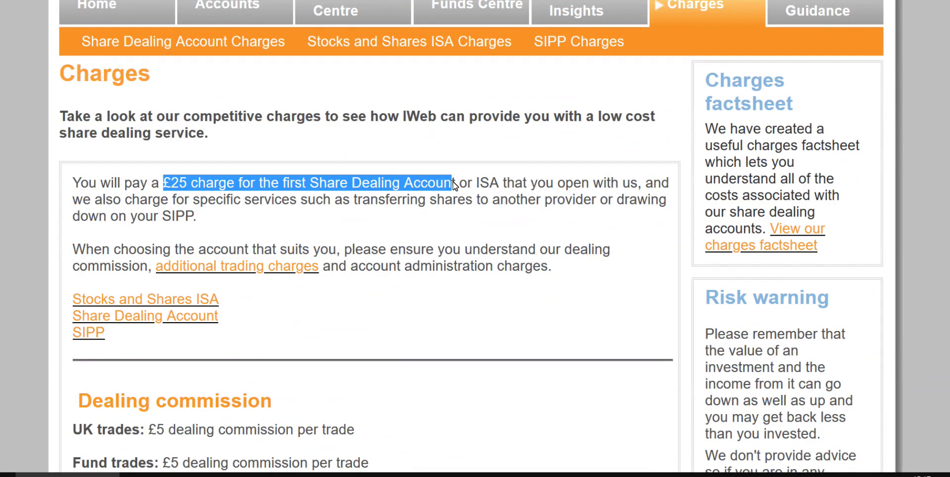
triple_click(440, 218)
Return to the fee spreadsheet and check footnote *7 in A36 about the one-off account opening fee
click(342, 475)
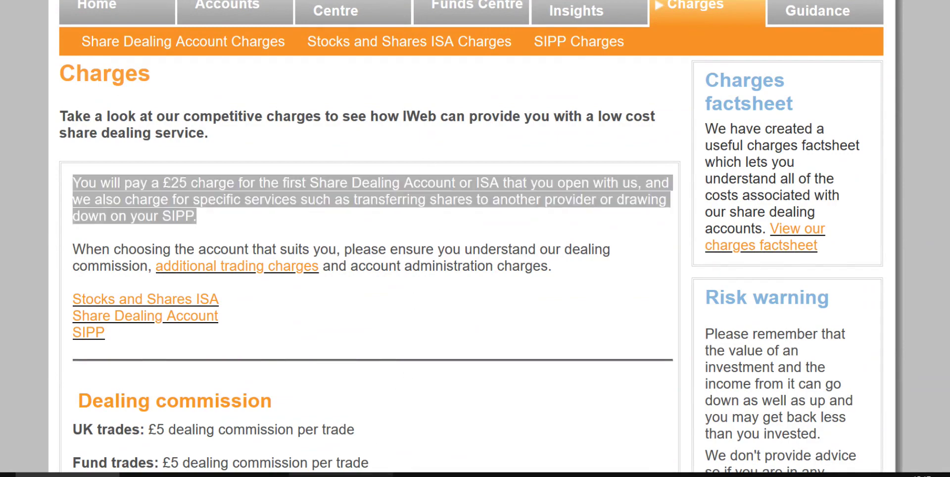
scroll(208, 328, down, 2)
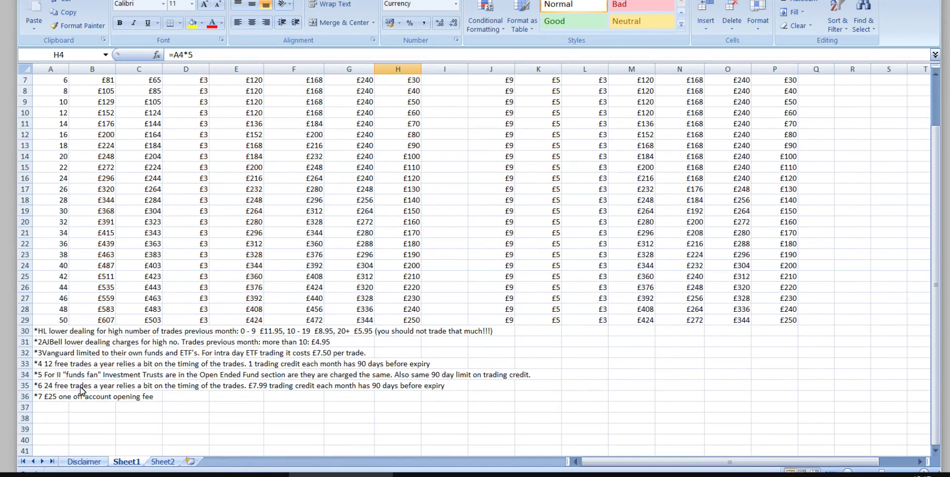
click(45, 401)
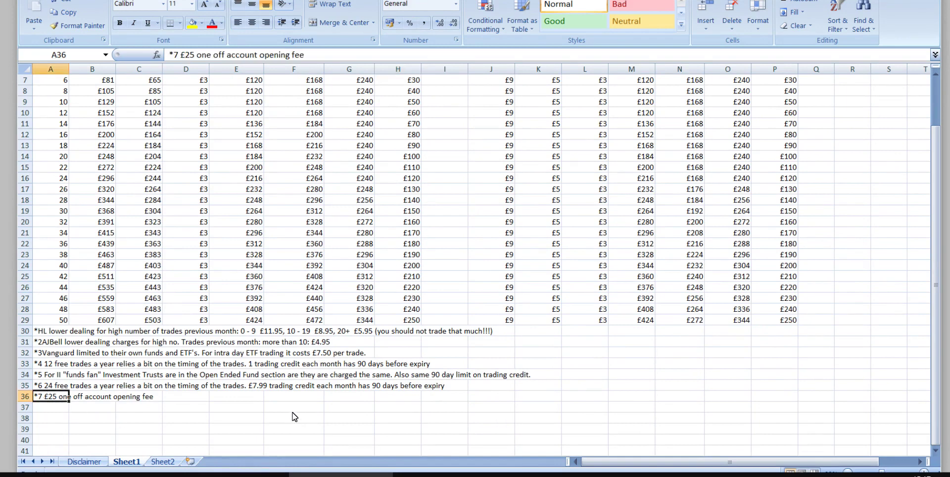
scroll(296, 417, up, 2)
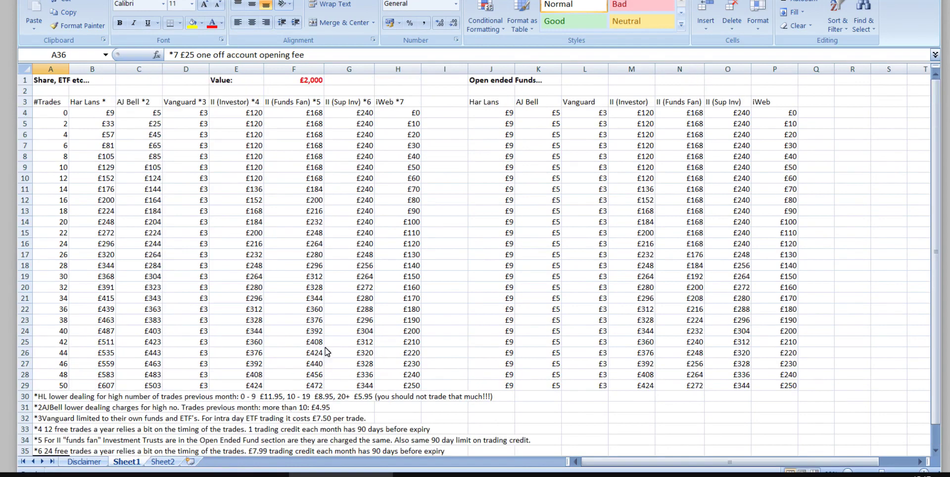
Inspect the iWeb formulas at several trade counts in both the share table and the open ended funds table
click(492, 210)
click(402, 113)
click(399, 159)
click(401, 213)
click(780, 223)
click(778, 170)
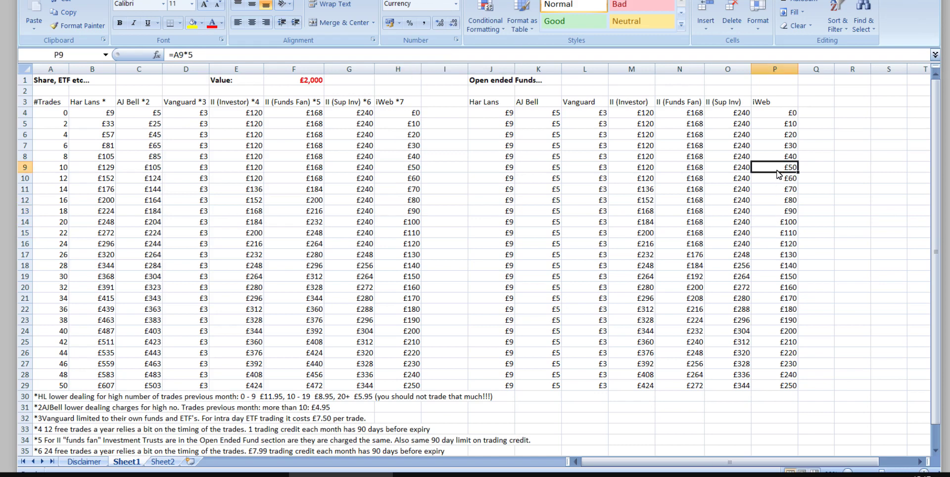
click(461, 221)
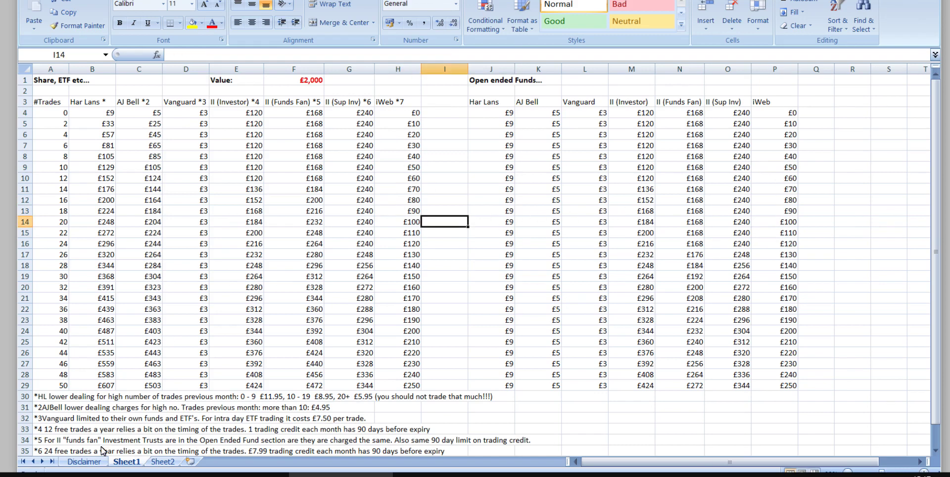
View the Disclaimer sheet and return to the fee tables on Sheet1
click(88, 462)
click(132, 463)
click(448, 180)
click(444, 276)
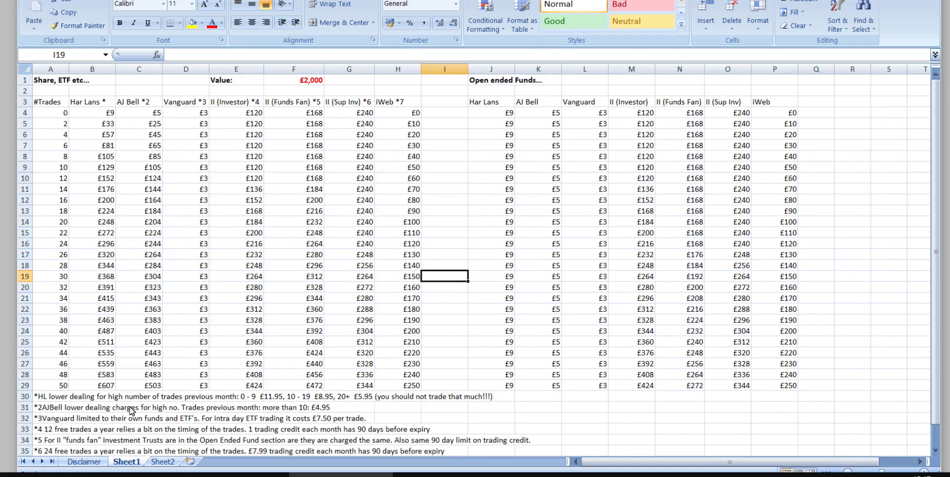
Open Sheet2 and examine the number-of-trades cell F1 and the II (Investor) formula in E12
click(161, 461)
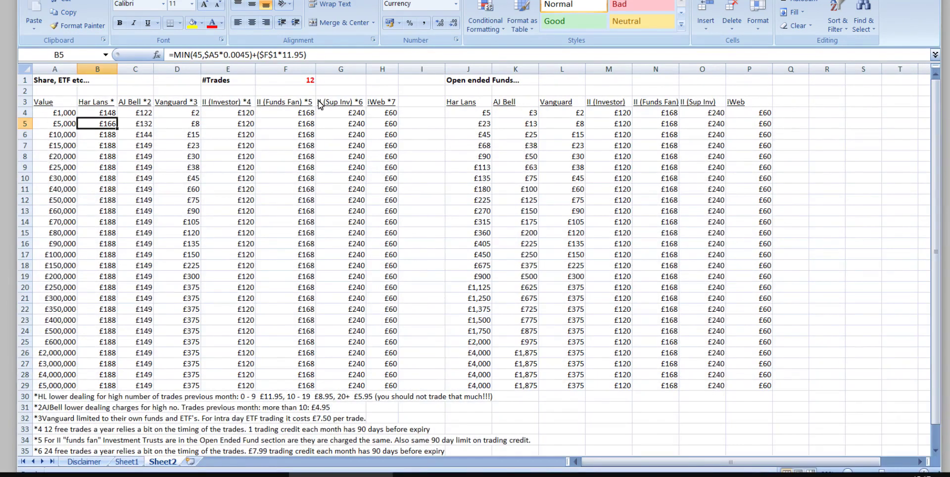
click(299, 81)
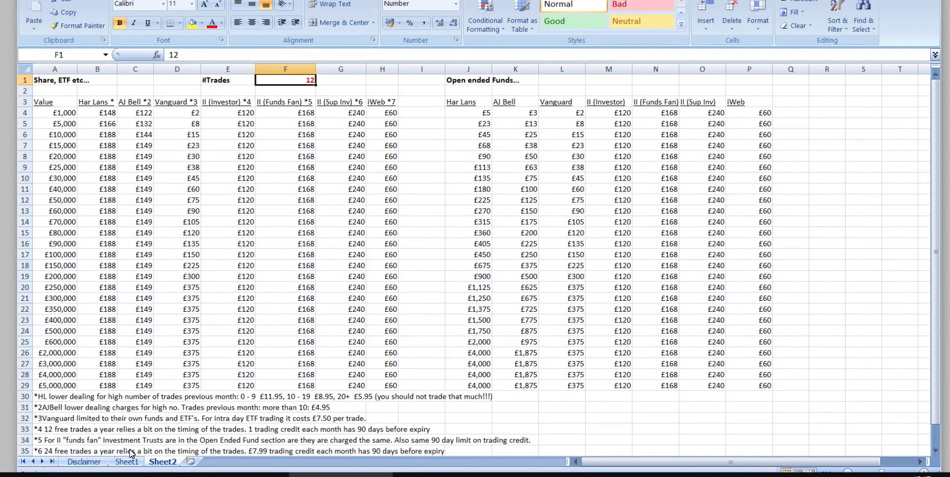
click(251, 201)
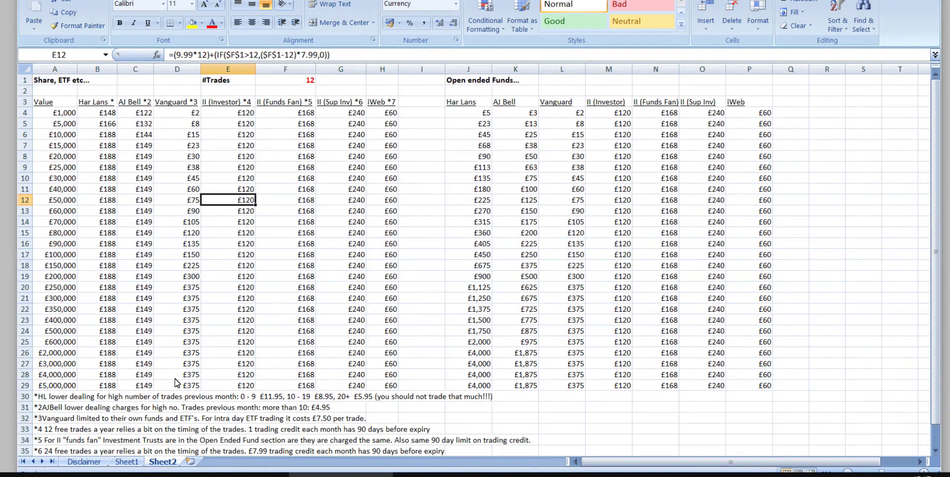
click(288, 83)
click(408, 270)
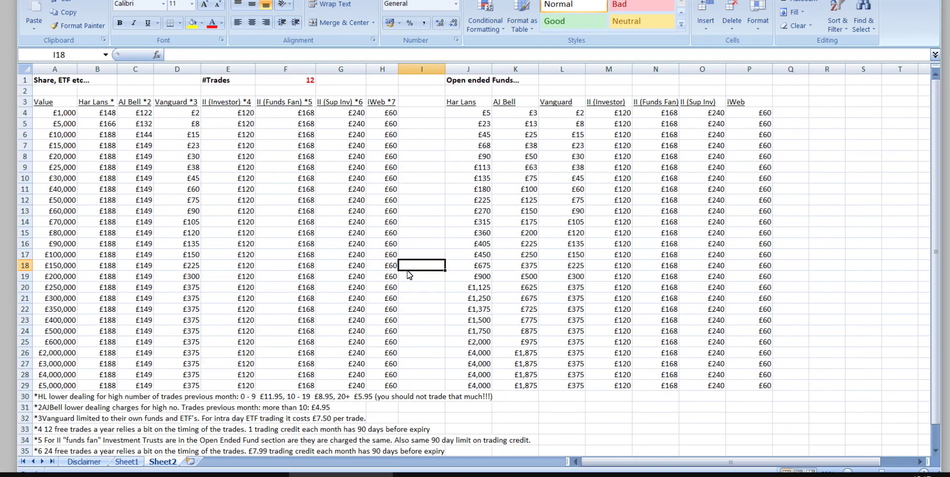
Set the number of trades in F1 of Sheet2 to 30
click(284, 80)
text(30)
key(Return)
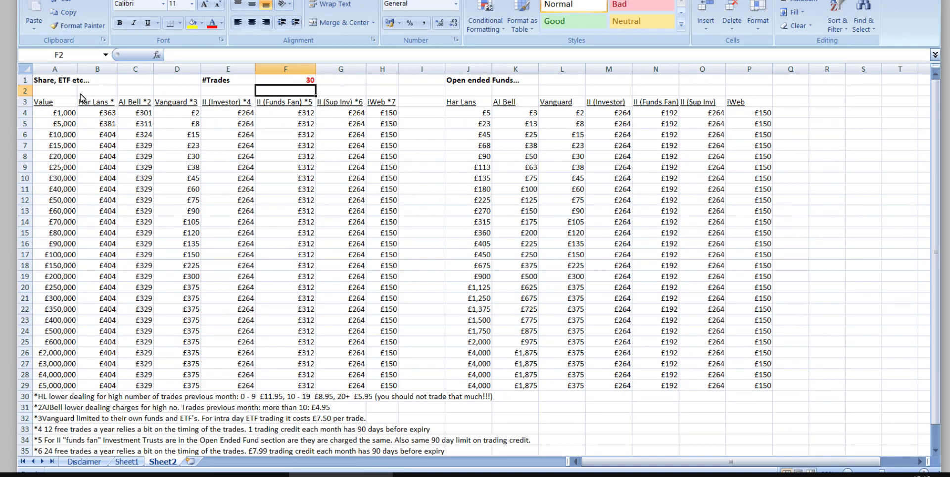
Highlight the share charges of all providers in the £1,000 row, A4 to H4
click(48, 116)
drag(48, 116, 402, 115)
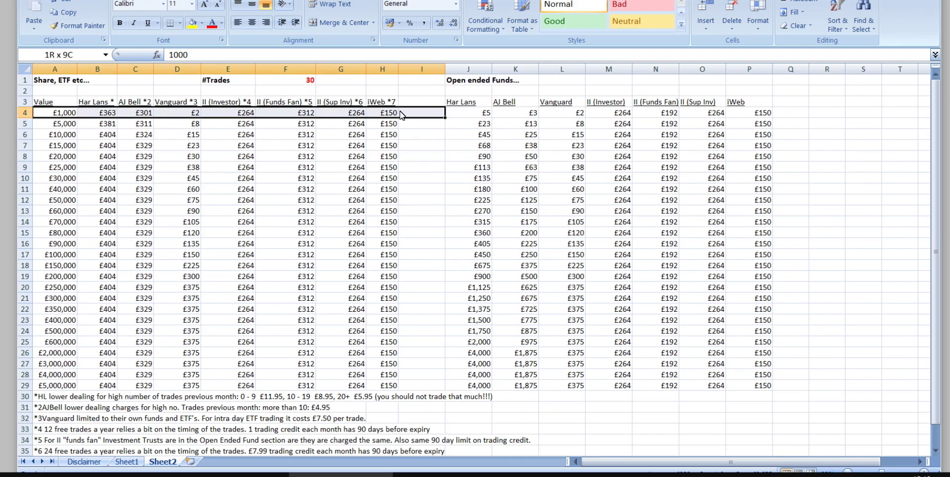
drag(402, 116, 402, 116)
drag(54, 115, 382, 118)
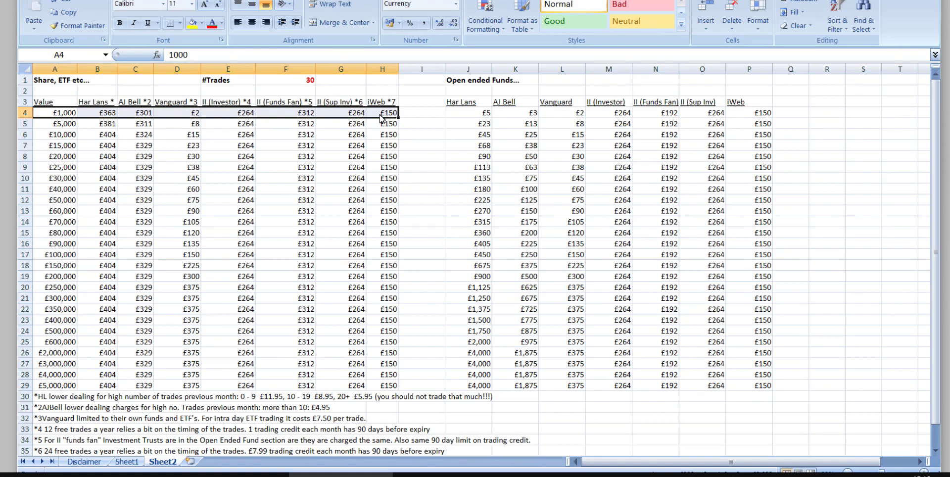
drag(379, 116, 55, 116)
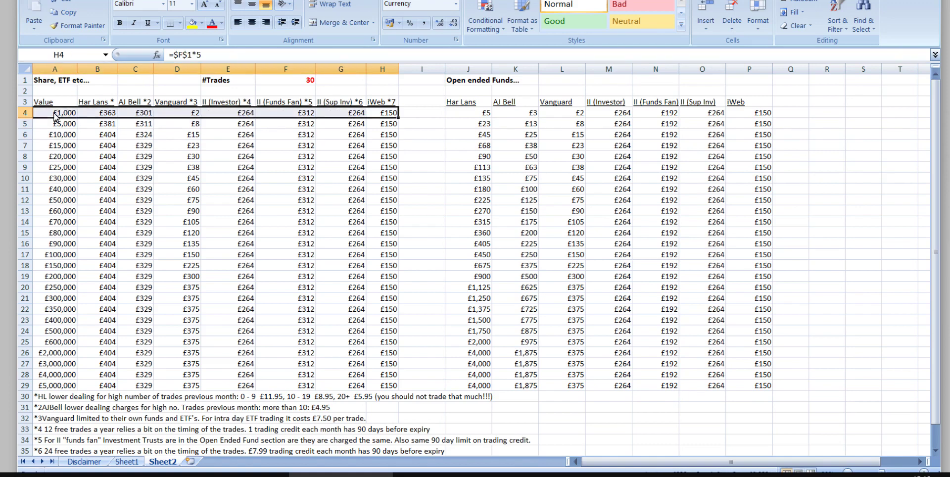
Inspect the Har Lans, AJ Bell and II (Investor) share formulas in B4, C4 and column E
click(106, 114)
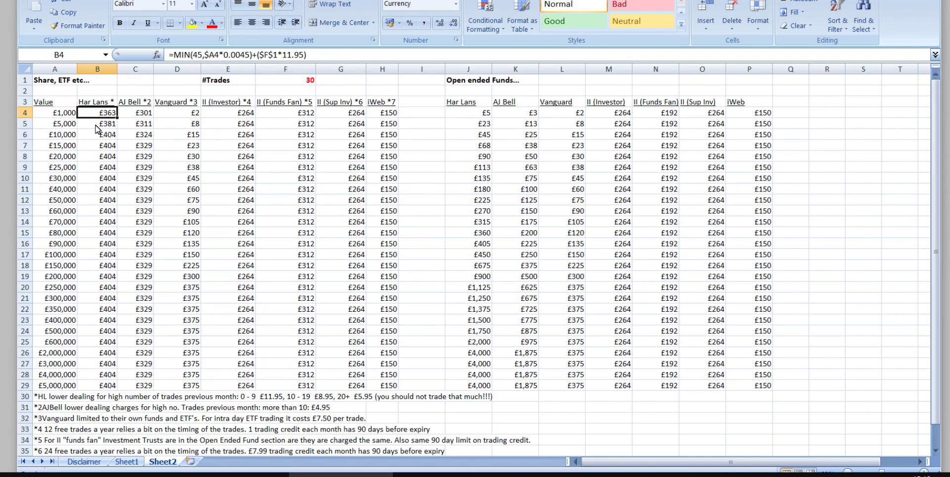
click(135, 116)
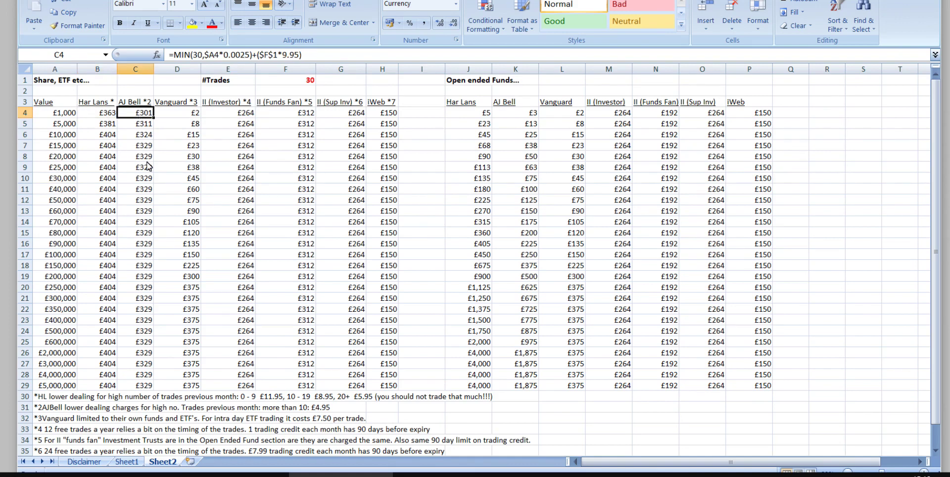
click(235, 114)
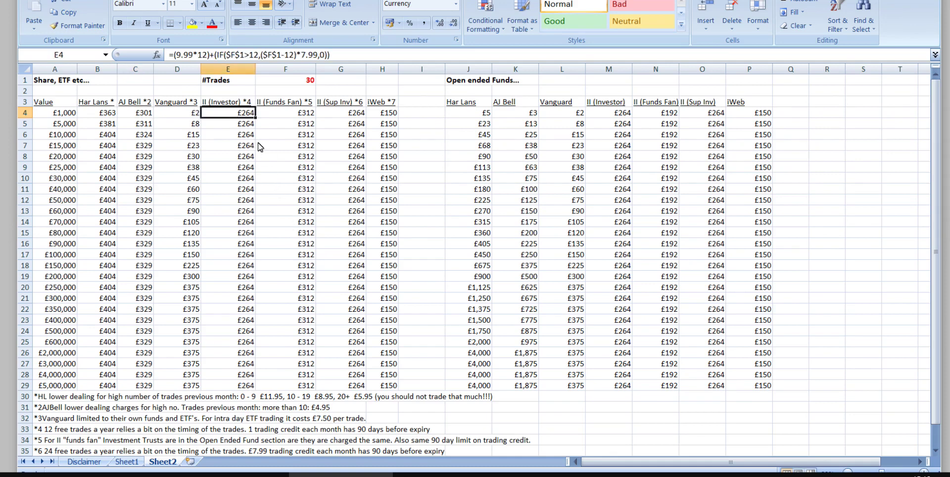
click(238, 147)
click(236, 113)
click(243, 159)
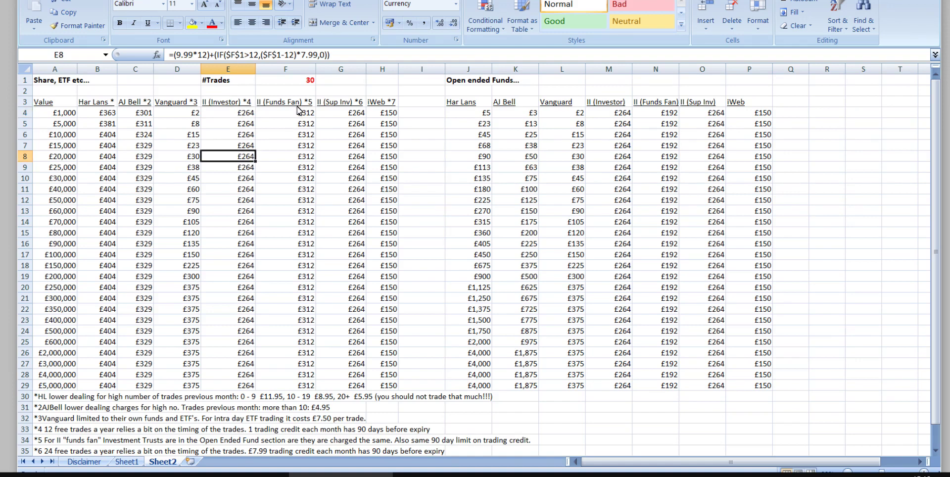
Set the number of trades in F1 to 12
click(298, 83)
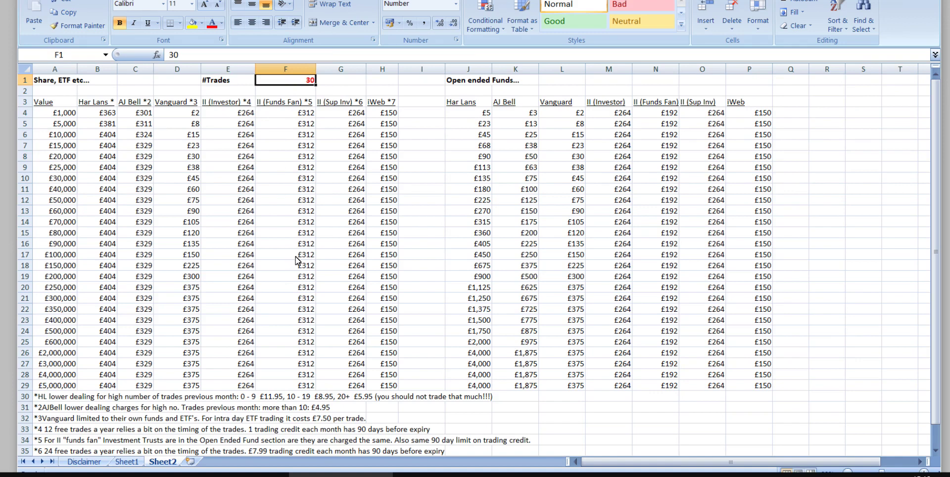
text(12)
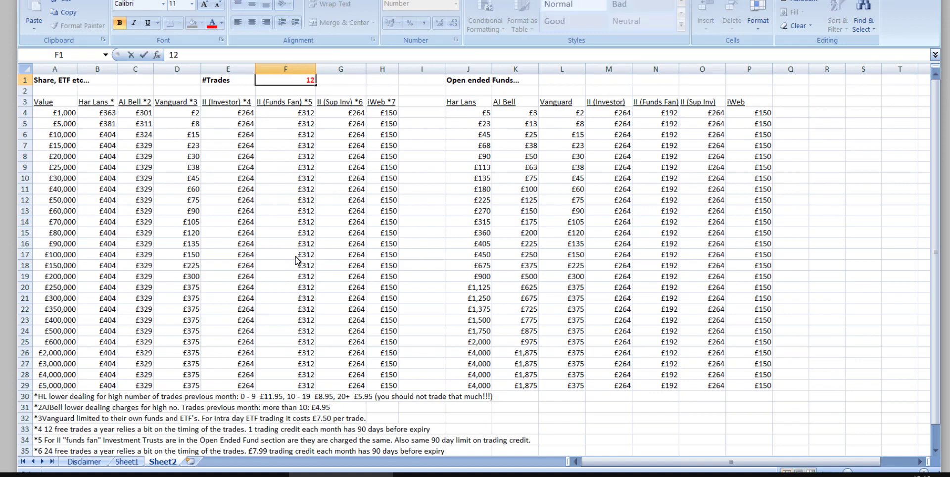
key(Return)
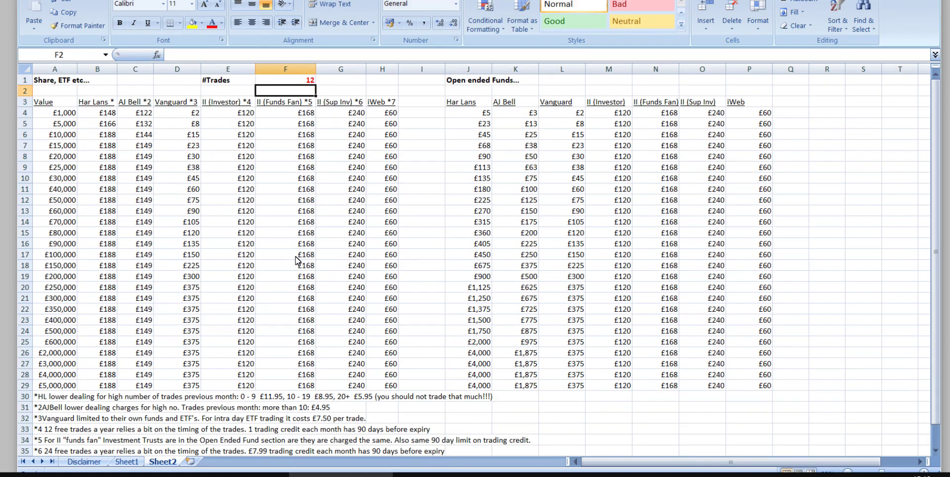
Browse across the provider columns of the share table along row 2, ending at iWeb in H2
key(Left)
key(Left)
key(Left)
key(Left)
key(Left)
key(Right)
key(Right)
key(Right)
key(Right)
key(Right)
key(Right)
key(Right)
key(Right)
key(Left)
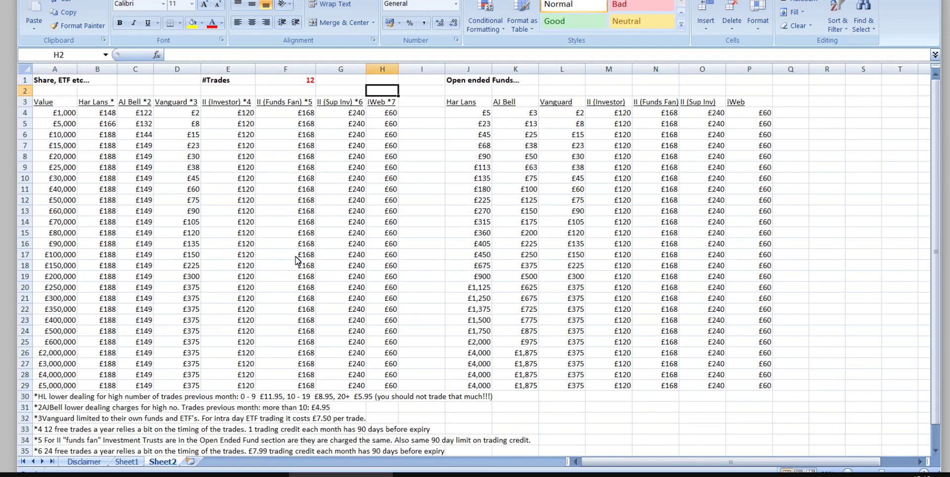
Go back across the share table's provider columns and down the portfolio values to £10,000 in A6
key(shift+Left)
key(shift+Left)
key(shift+Left)
key(shift+Left)
key(shift+Left)
key(shift+Left)
key(shift+Left)
key(Home)
key(Right)
key(Down)
key(Down)
key(Down)
key(Down)
key(Left)
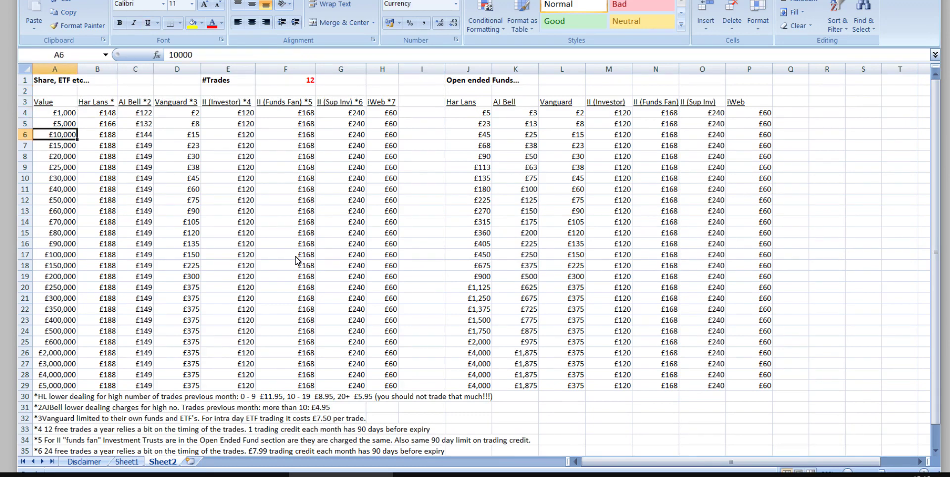
Read across the £1,000 row of the share table to the iWeb charge in H4
key(Up)
key(Right)
key(Up)
key(Right)
key(Right)
key(Right)
key(Right)
key(Right)
key(Right)
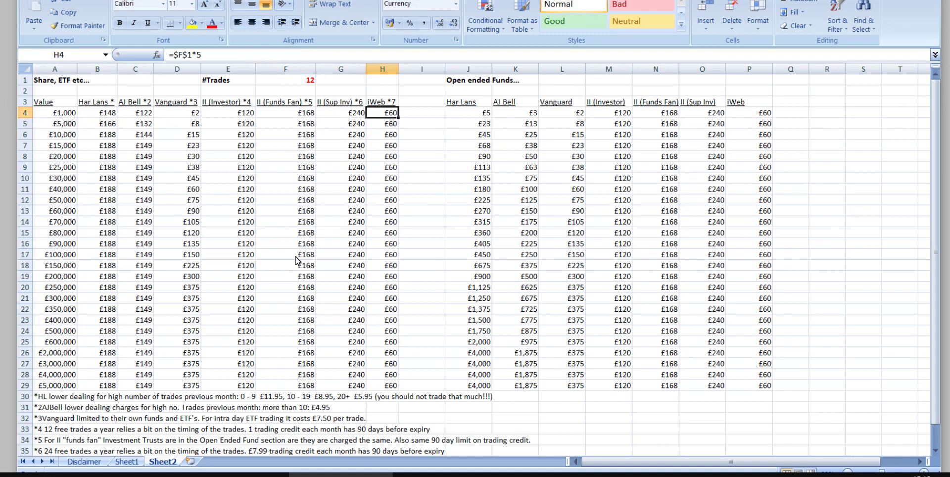
Go down the II (Sup Inv) share charges in column G through the rising portfolio values
key(Left)
key(Down)
key(Down)
key(Down)
key(Down)
key(Down)
key(Down)
key(Down)
key(Down)
key(Down)
key(Down)
key(Down)
key(Down)
key(Down)
key(Down)
key(Down)
key(Down)
key(Down)
key(Down)
key(Down)
key(Down)
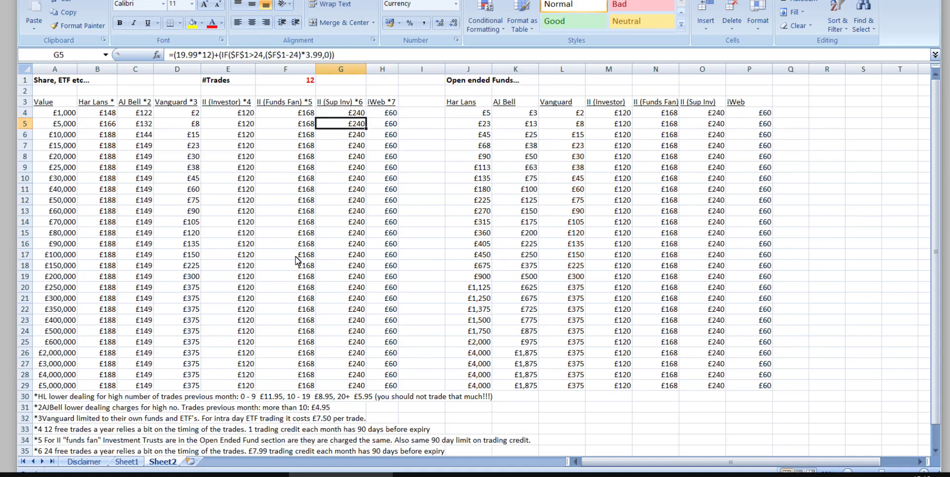
key(Down)
Go back up the II (Sup Inv) and iWeb share charges from the largest portfolio values to G6
key(Up)
key(Up)
key(Up)
key(Up)
key(Up)
key(Up)
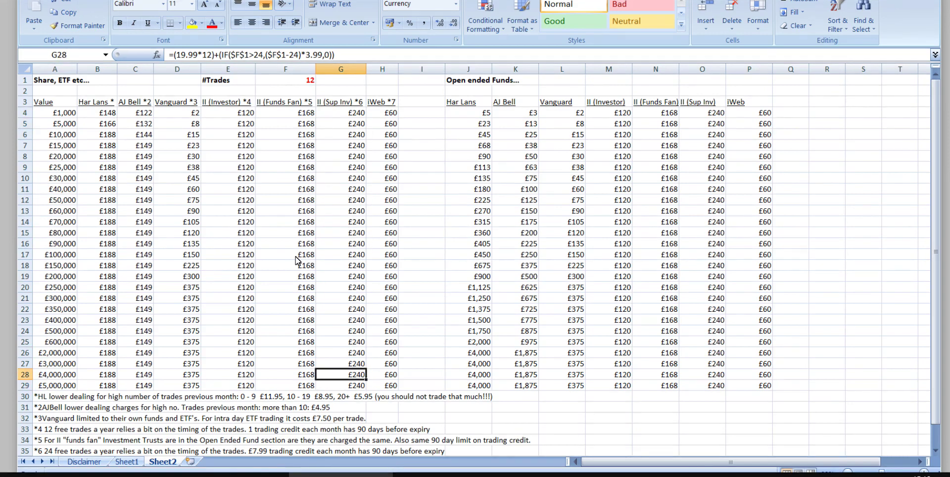
key(Up)
key(Up)
key(Up)
key(Up)
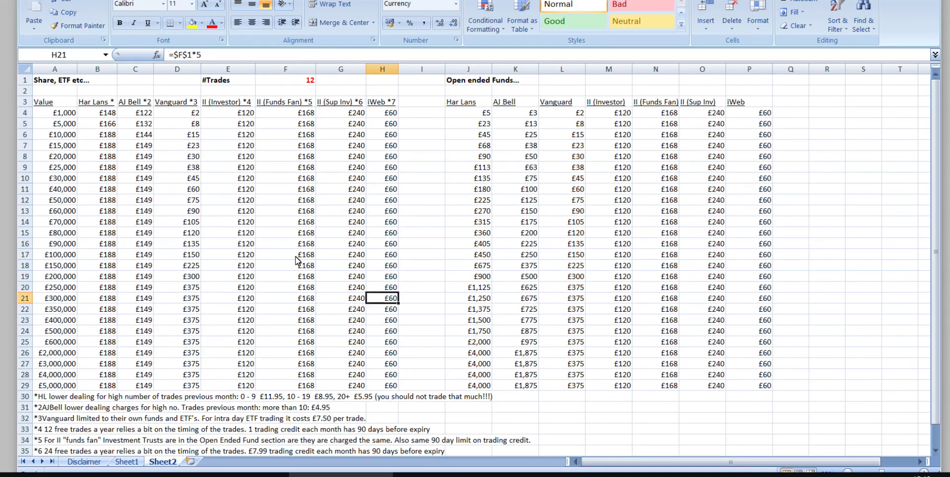
key(Up)
key(Up)
key(Up)
key(Up)
key(Up)
key(Up)
key(Up)
key(Up)
key(Up)
key(Up)
key(Up)
key(Up)
key(Up)
key(Up)
key(Up)
key(Up)
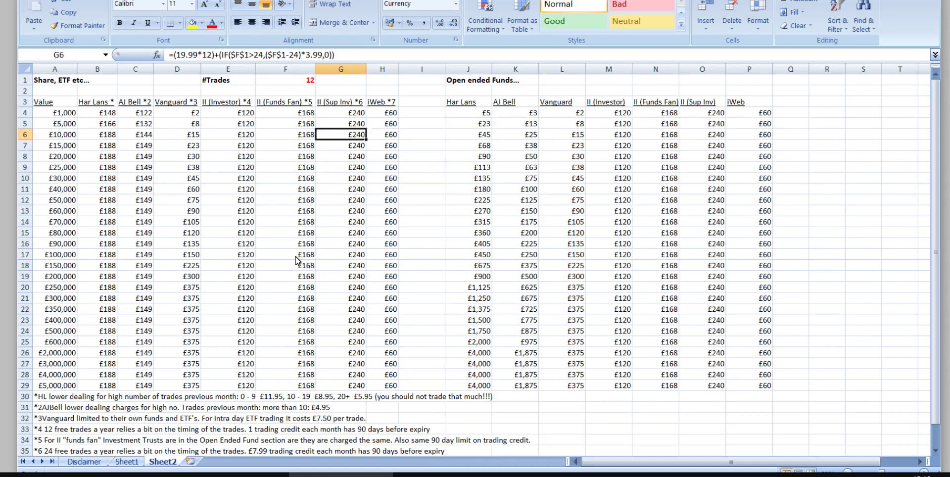
Check the upper II (Funds Fan) share charges in column F and move to the II (Investor) formula in E4
key(Left)
key(Down)
key(Down)
key(Down)
key(Down)
key(Up)
key(Up)
key(Up)
key(Left)
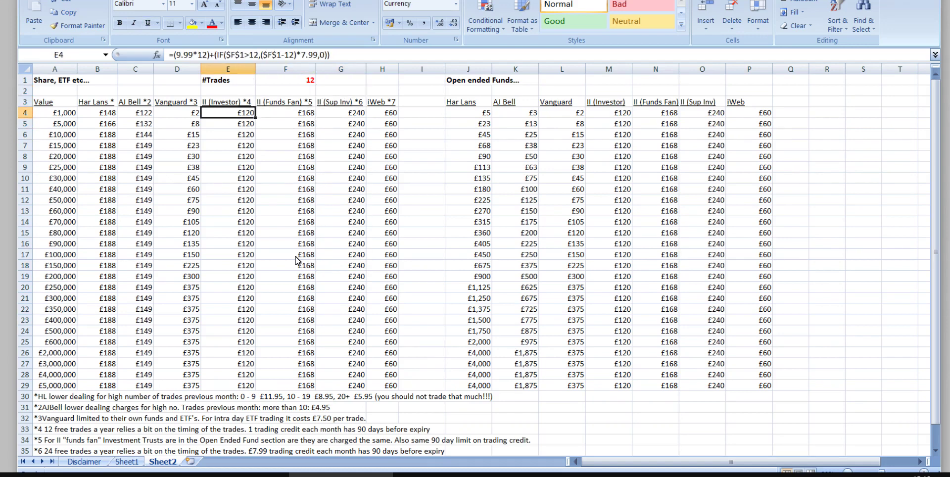
Extend the selection down the II (Investor) share charges from E4 to examine them across the rising portfolio values
key(shift+Down)
key(shift+Down)
key(shift+Down)
key(shift+Down)
key(shift+Down)
key(shift+Down)
key(shift+Down)
key(shift+Down)
key(shift+Down)
key(shift+Down)
key(shift+Down)
key(shift+Down)
key(shift+Down)
key(shift+Down)
key(shift+Down)
key(shift+Down)
key(shift+Down)
key(shift+Down)
key(shift+Down)
key(shift+Down)
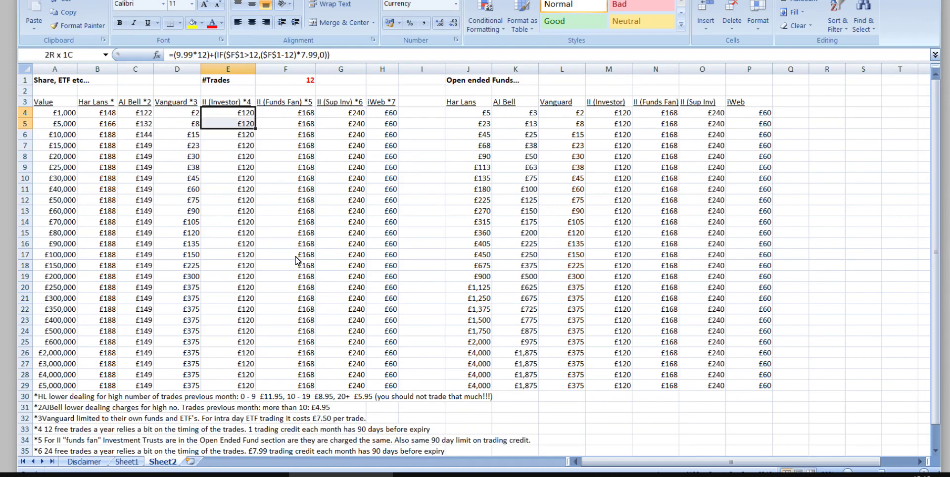
Check the II (Investor) and II (Funds Fan) share charges in the first rows and the II (Sup Inv) formula in G7
key(Right)
key(Left)
key(Down)
key(Right)
key(Left)
key(Up)
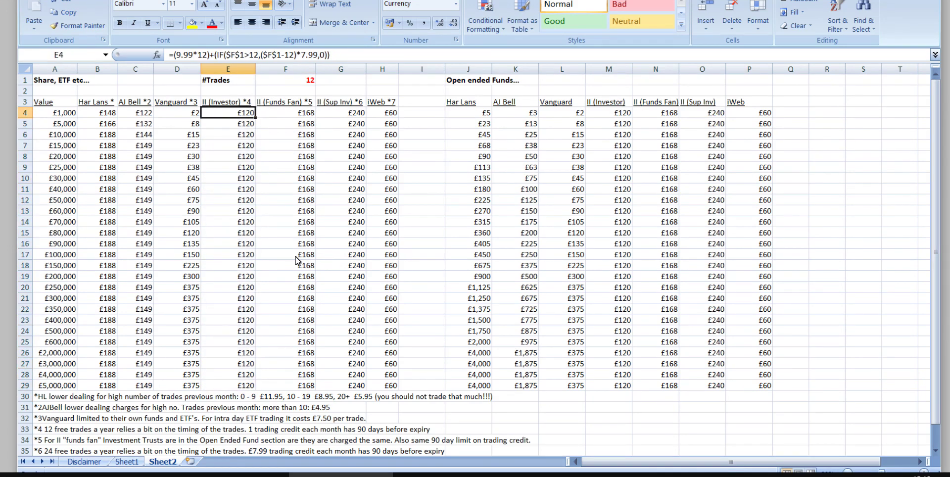
key(Down)
key(Down)
key(Down)
key(Right)
key(Right)
key(Right)
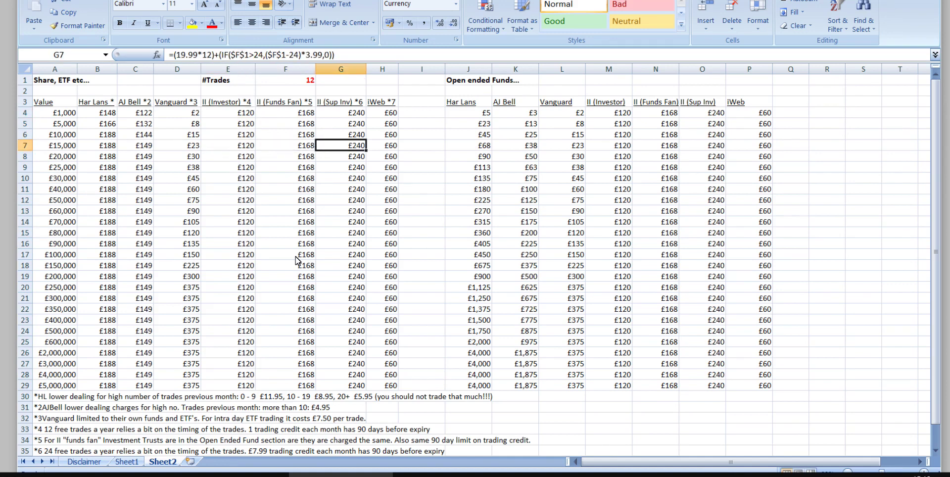
Go back up from the II (Sup Inv) charges to the number of trades in F1
key(Up)
key(Up)
key(Up)
key(Left)
key(Left)
key(Up)
key(Up)
key(Up)
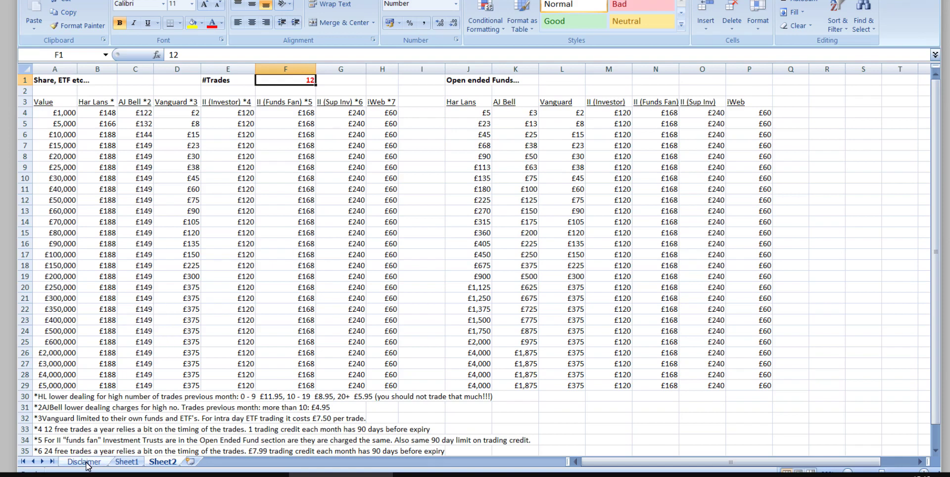
Switch to Sheet1 and set the portfolio value in F1 to £320,000
click(113, 462)
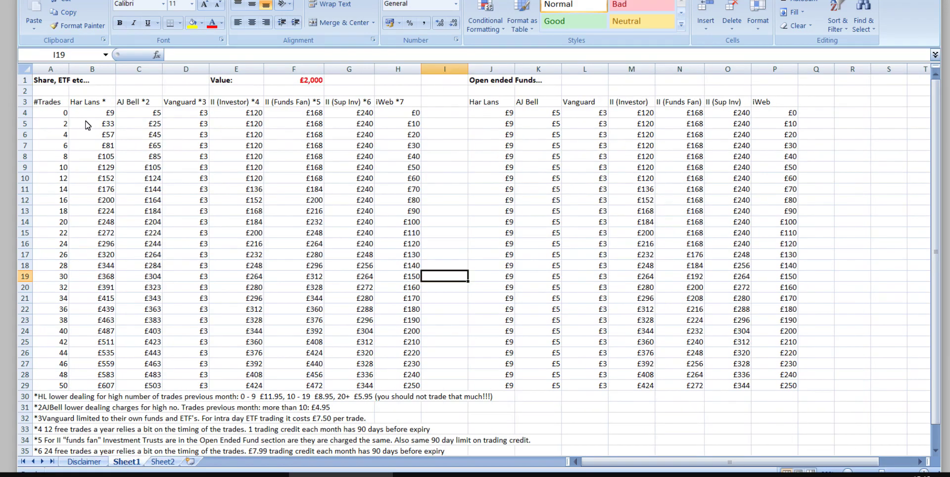
click(319, 81)
text(32)
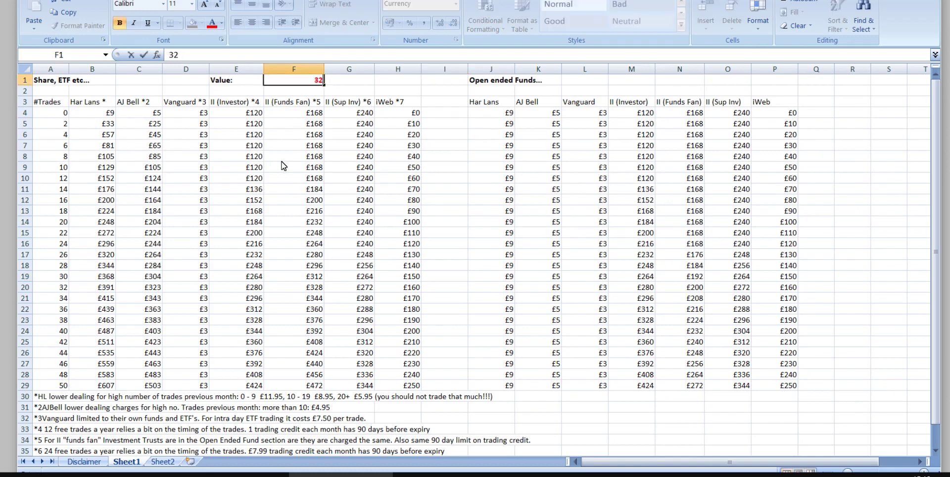
key(Return)
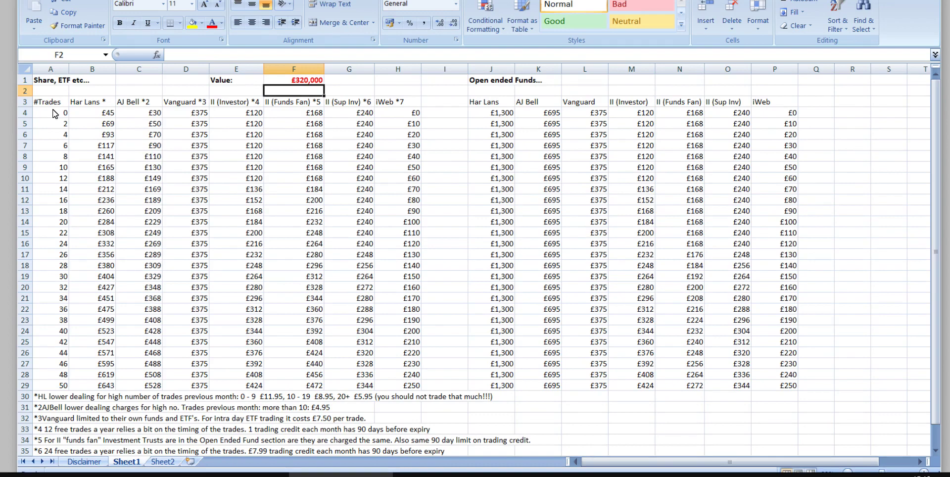
Examine the II and iWeb share charges in E4:H29, the zero-trade Vanguard and iWeb charges, and the 50-trade row
drag(225, 113, 411, 389)
click(452, 301)
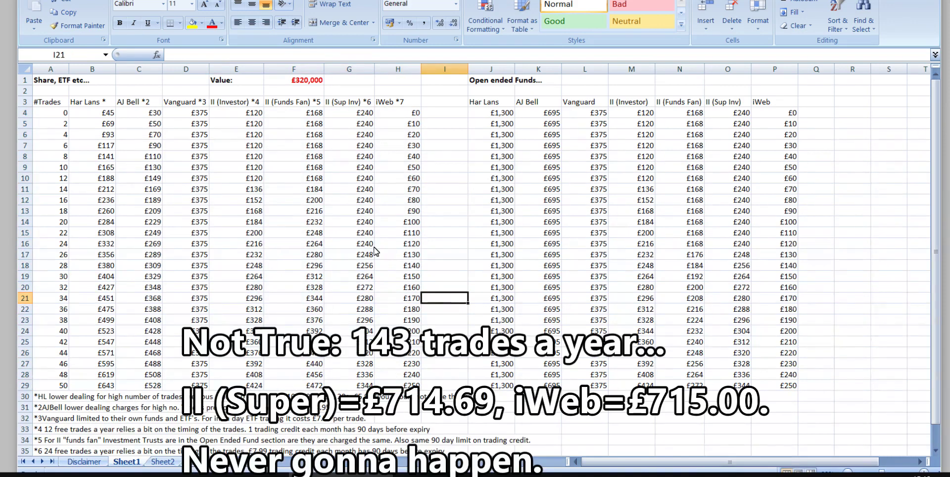
click(177, 107)
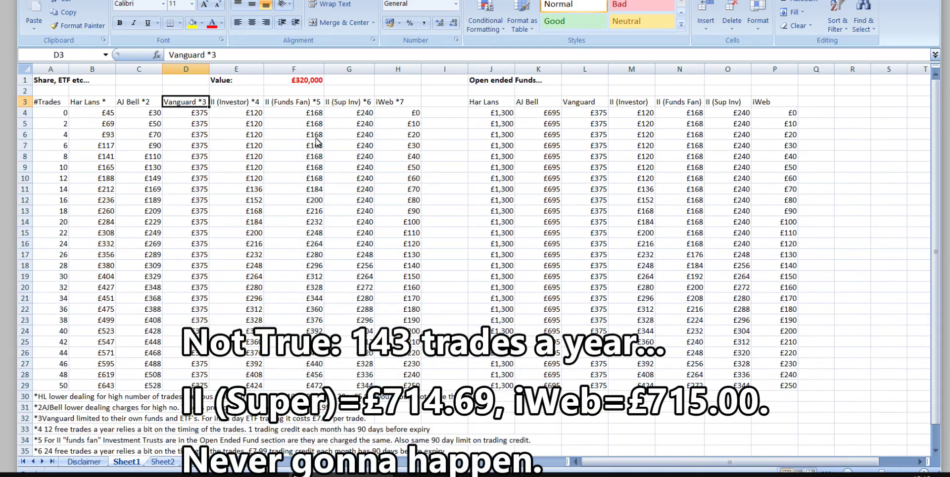
click(411, 116)
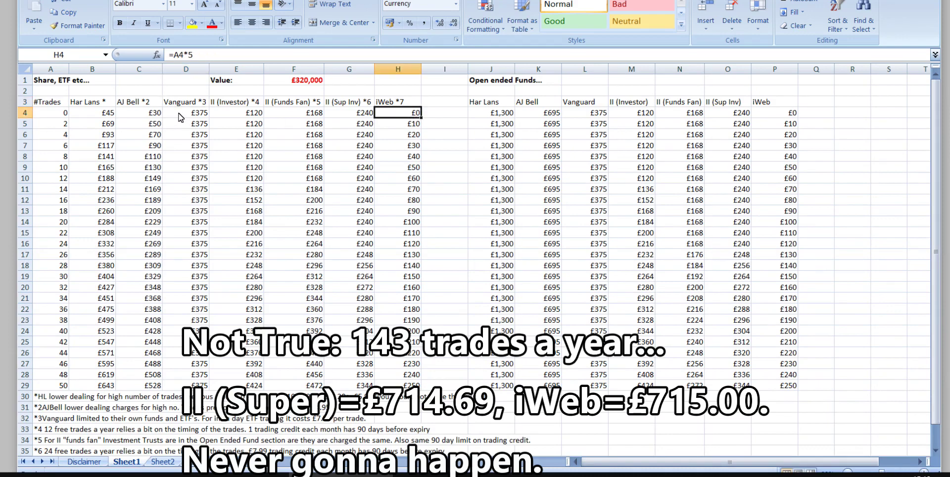
click(183, 113)
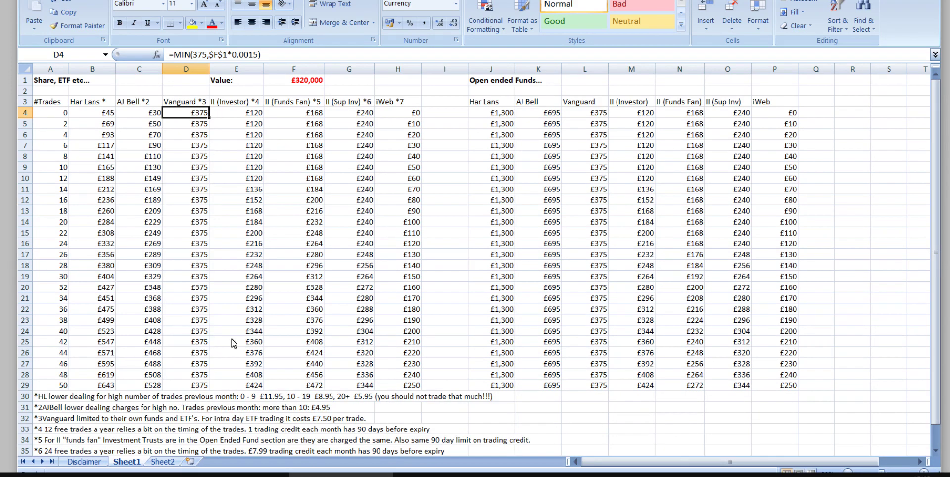
drag(408, 385, 25, 386)
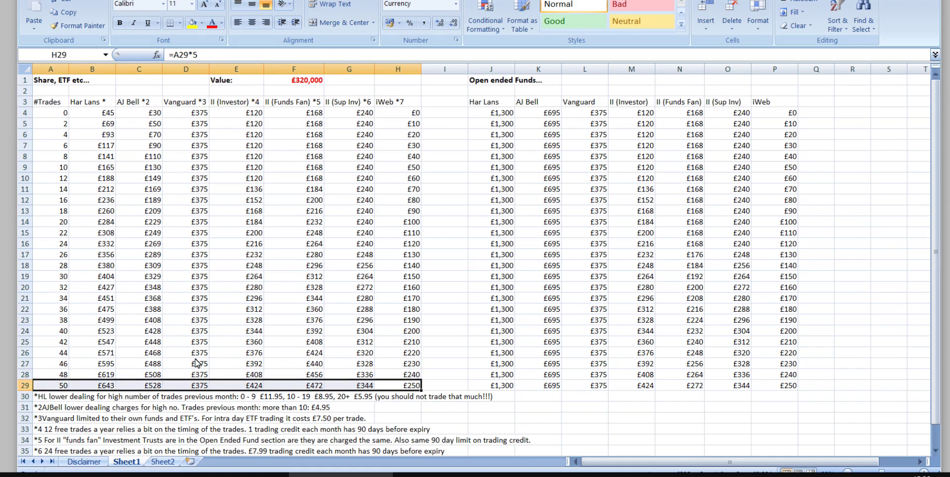
click(201, 221)
Set the portfolio value in F1 to £20,000
click(288, 81)
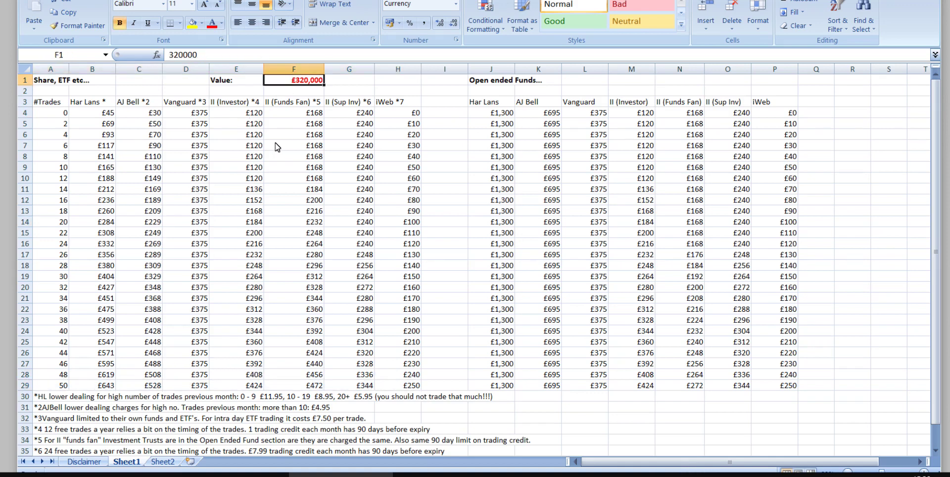
text(20000)
key(Return)
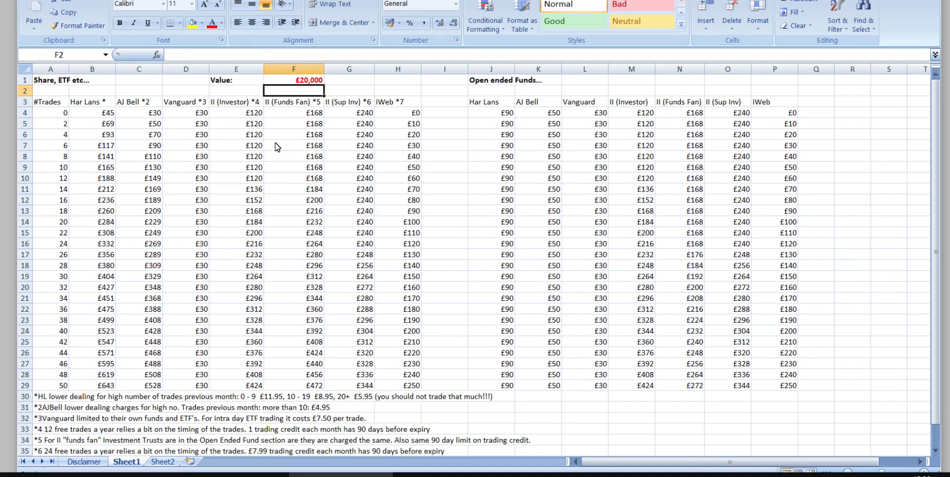
Compare the Vanguard share charge with the other platforms in the 12-trade and 6-trade rows
click(188, 115)
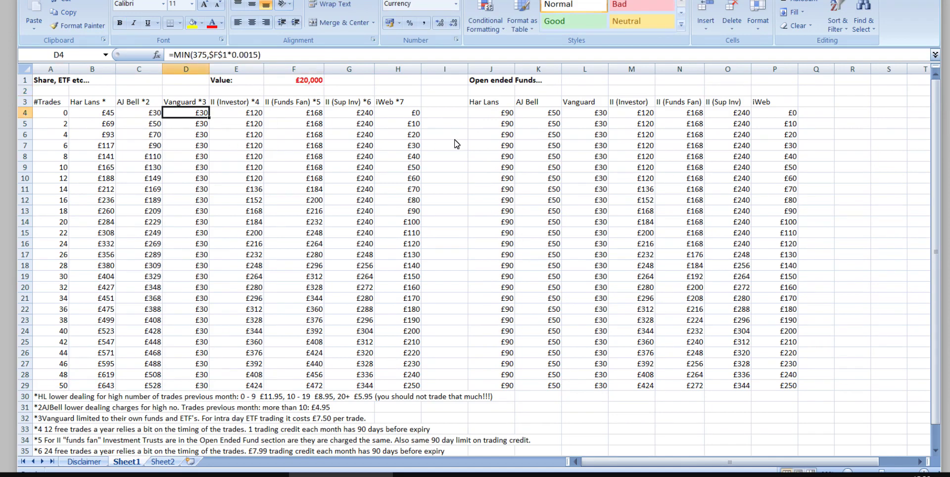
drag(414, 139, 414, 178)
click(50, 179)
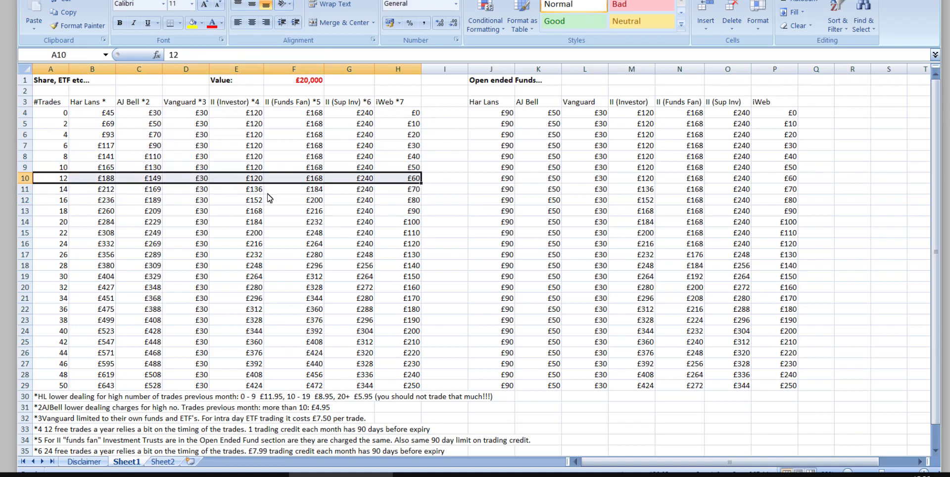
mouse_move(400, 148)
mouse_down()
mouse_move(17, 143)
mouse_move(414, 158)
mouse_move(411, 145)
mouse_up()
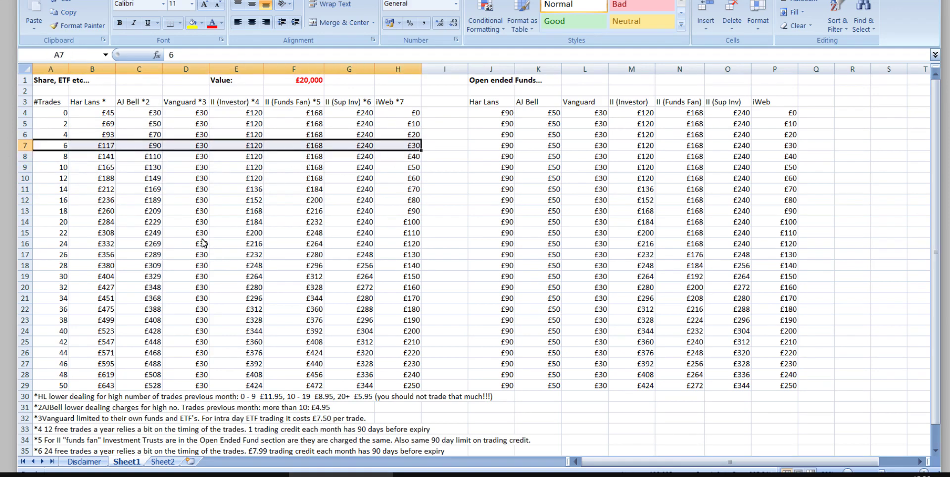
click(193, 224)
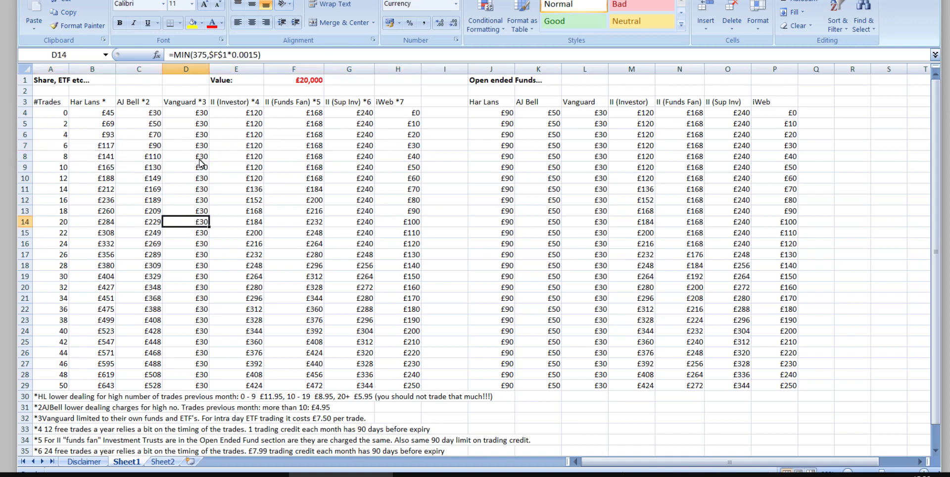
Set the portfolio value in F1 to £40,000
click(305, 82)
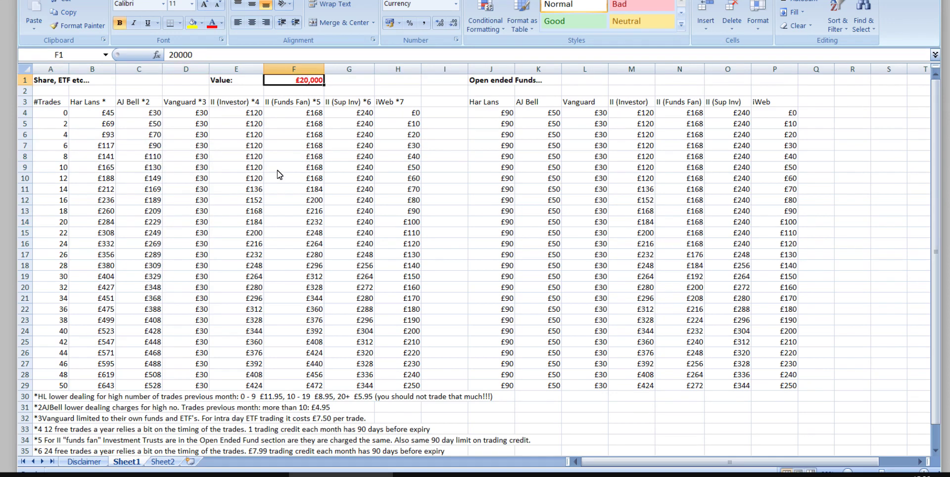
text(40,000)
key(Return)
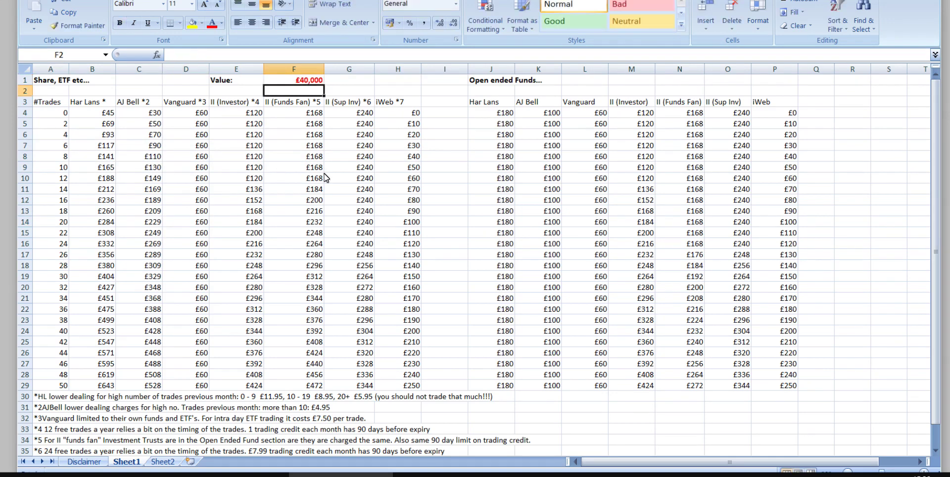
Compare the platforms' share charges across the 12-trade row and the 4-trade row
drag(409, 180, 15, 185)
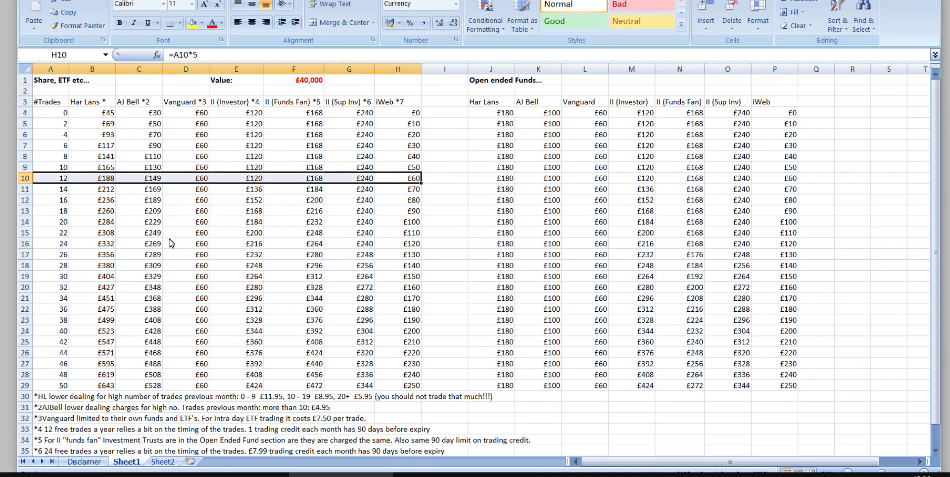
click(398, 132)
drag(398, 132, 38, 134)
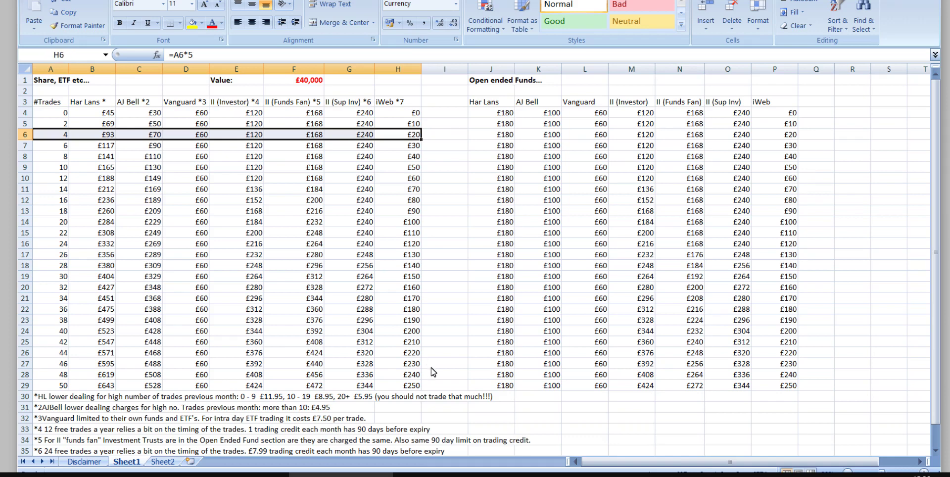
Try a portfolio value of £2,000 in F1, replacing it with £20,000
click(312, 81)
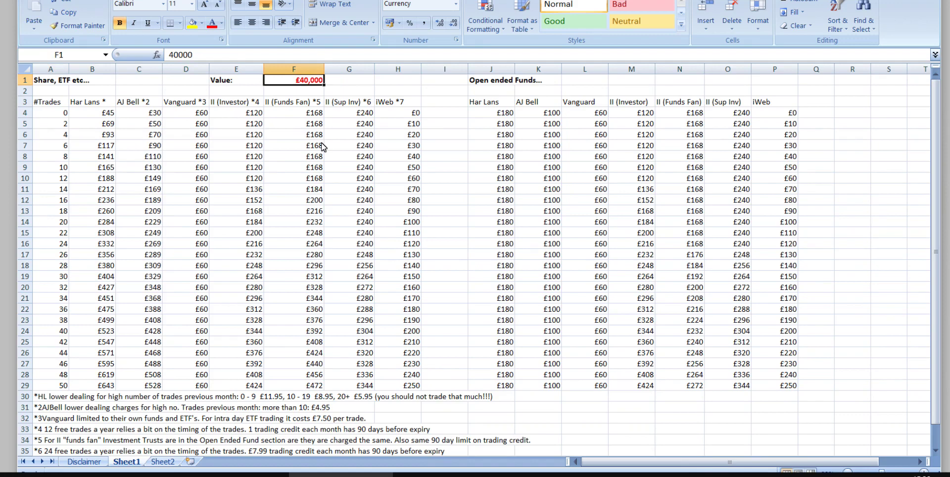
text(2000)
key(Return)
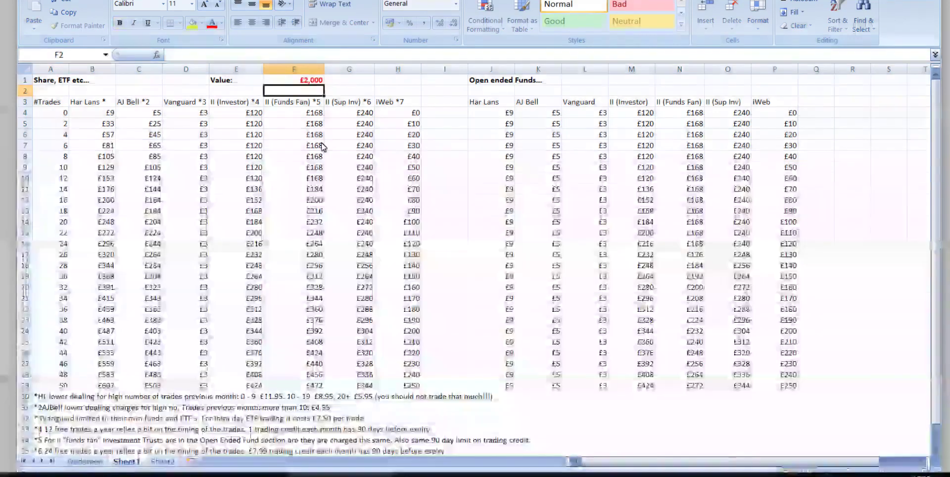
key(Up)
text(000)
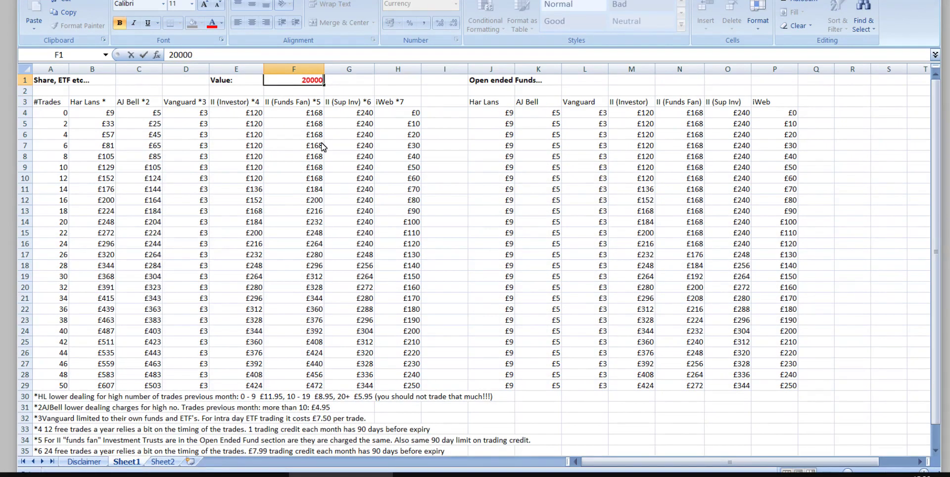
key(Return)
Compare the share charges across the 4-trade row and check the Vanguard formula in D6
drag(57, 136, 411, 136)
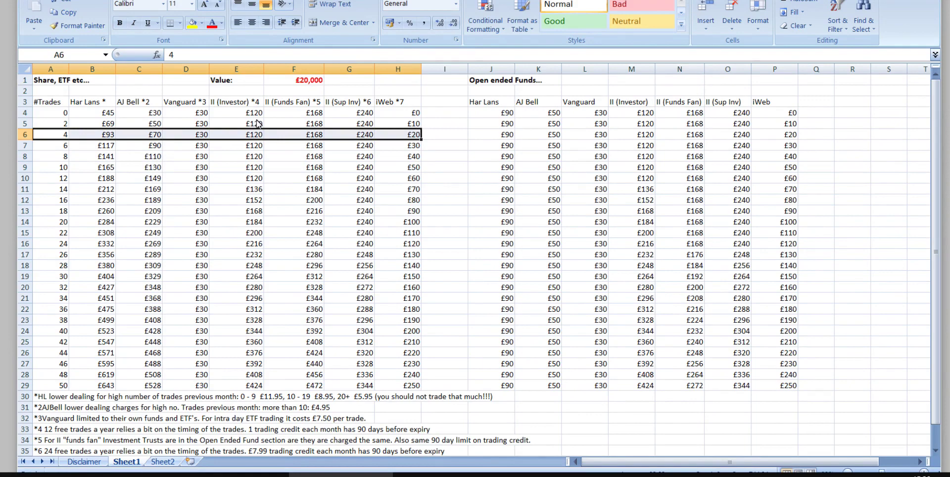
click(198, 101)
click(201, 135)
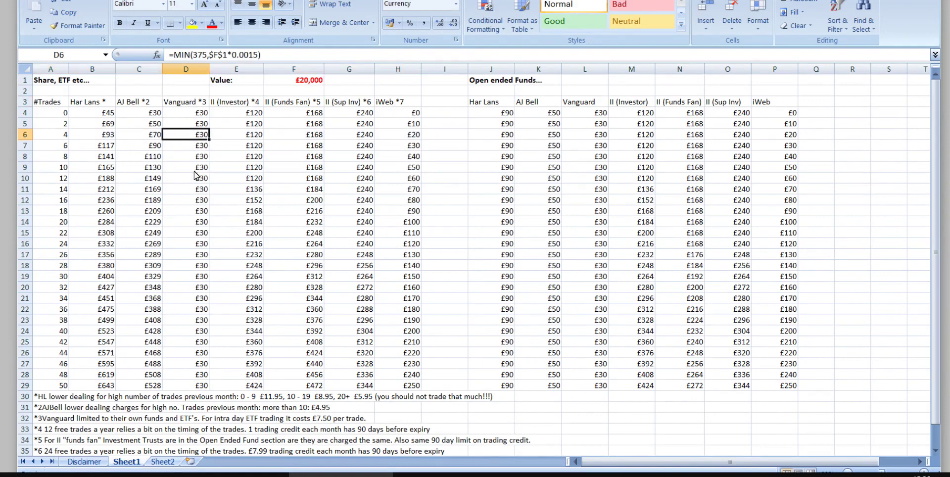
text(25000)
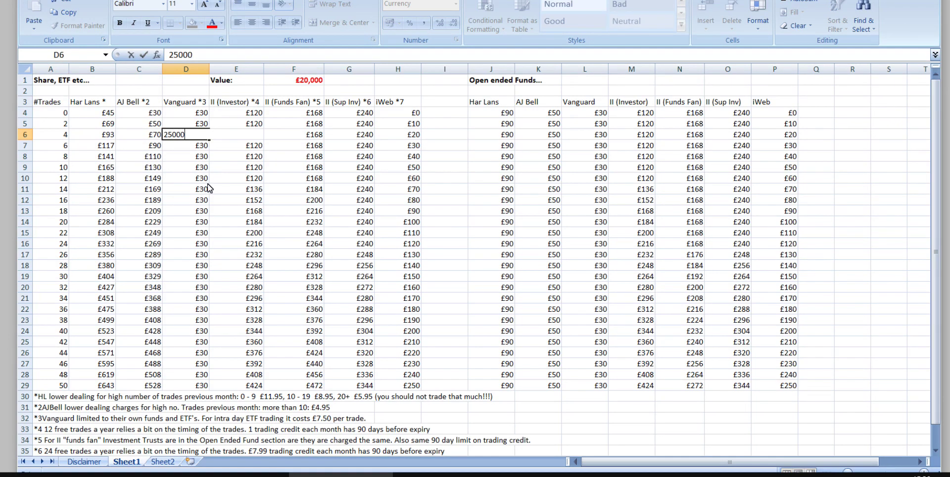
key(Return)
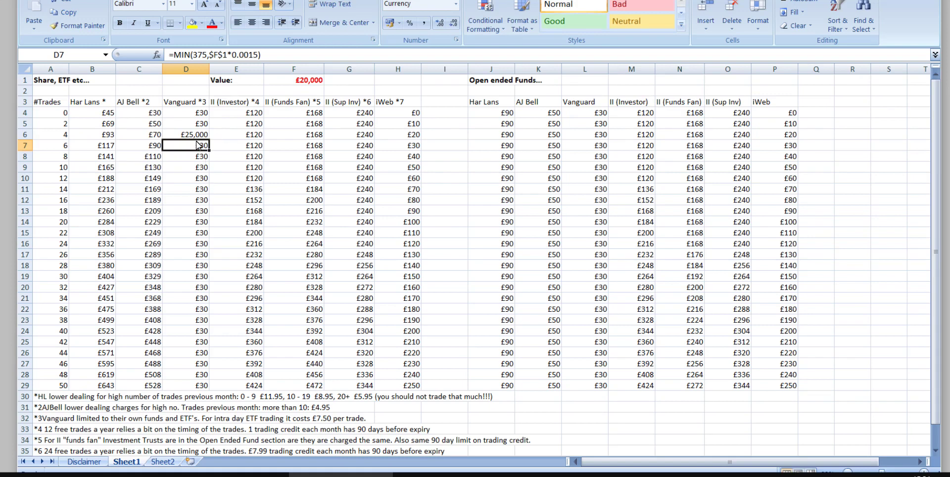
key(ctrl+z)
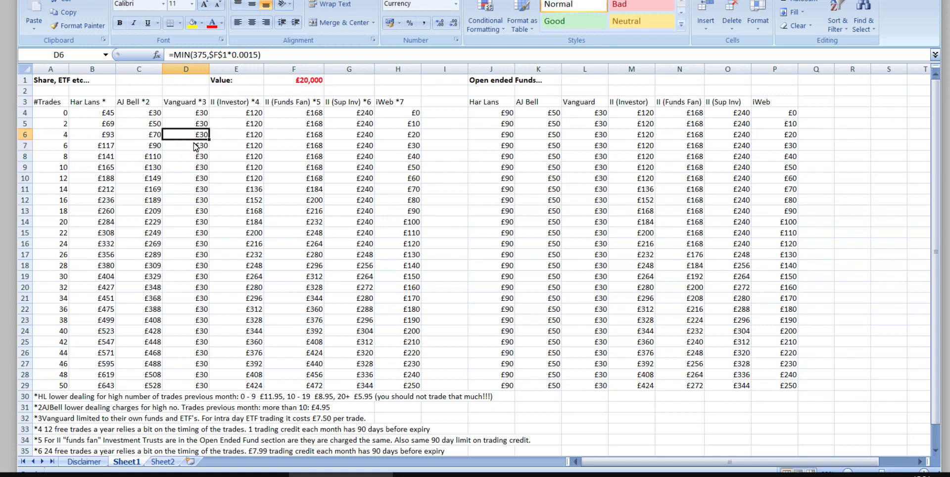
Set the portfolio value in F1 to £15,000
click(294, 83)
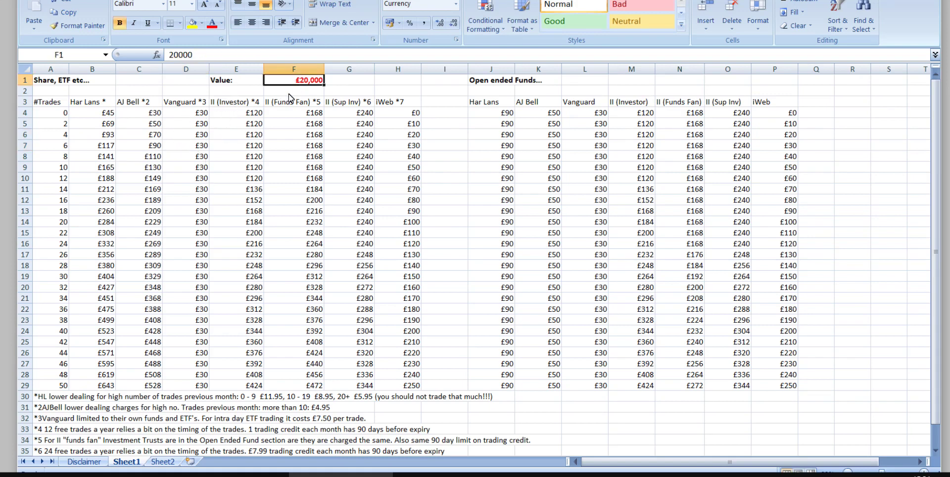
text(15000)
key(Return)
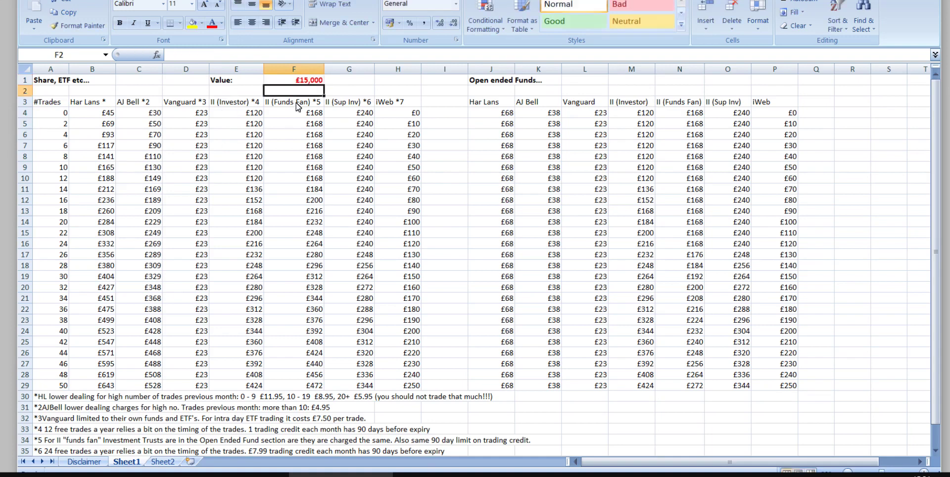
Compare the share charges across the 4-trade row and check the Vanguard charge for 12 trades in D10
drag(403, 135, 56, 135)
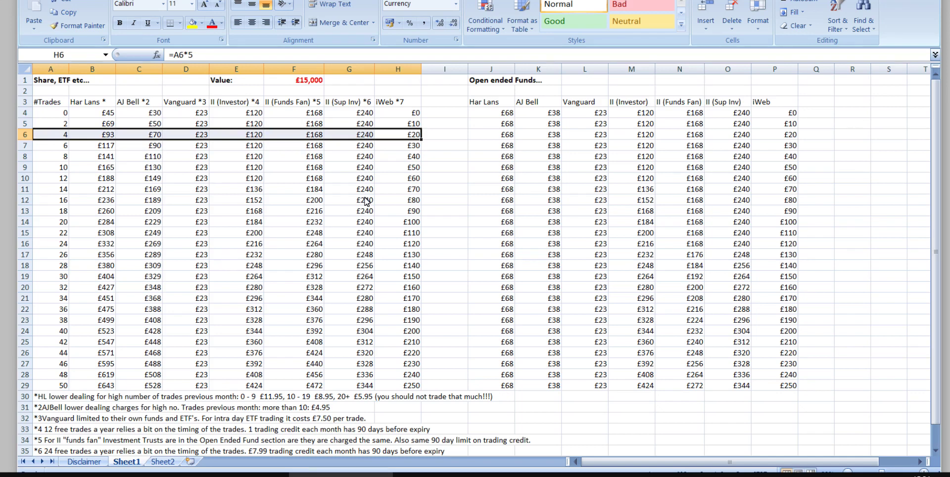
click(380, 189)
click(431, 317)
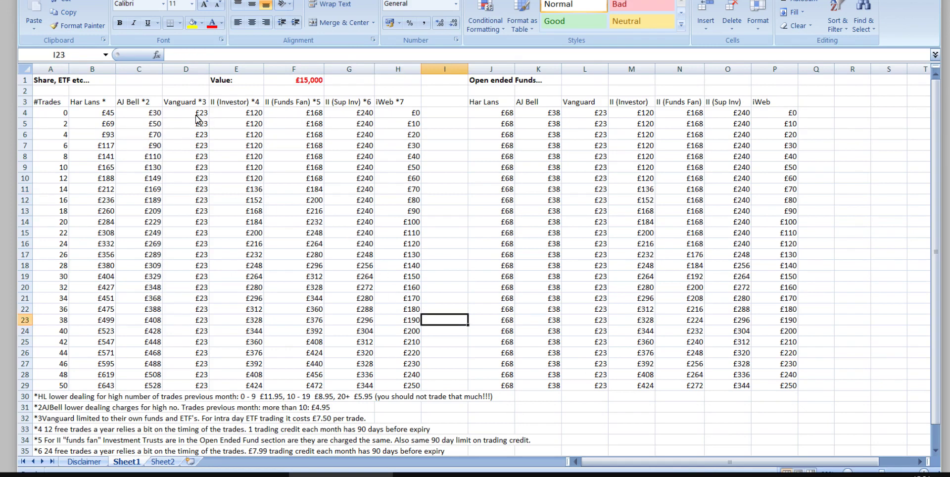
click(190, 178)
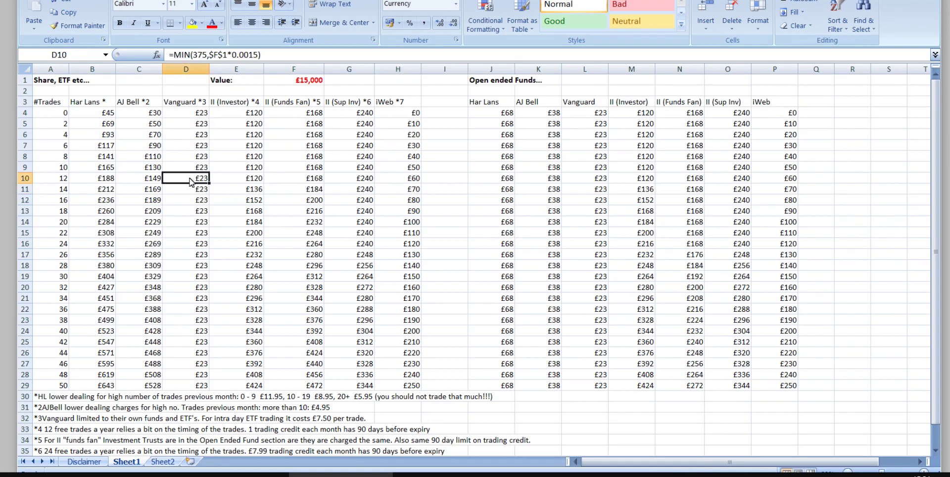
Compare the platforms' share and ETF charges on Sheet1 from the 0-trade row down to the 50-trade row
click(144, 115)
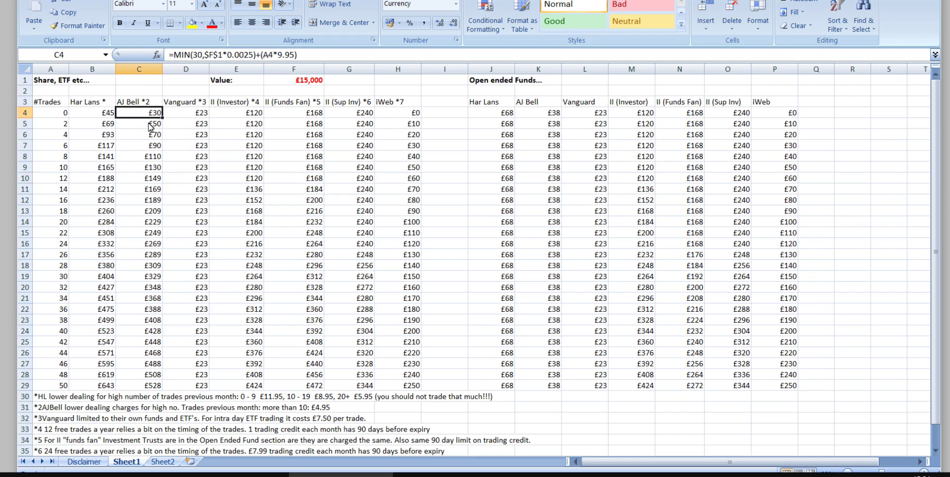
drag(403, 114, 144, 113)
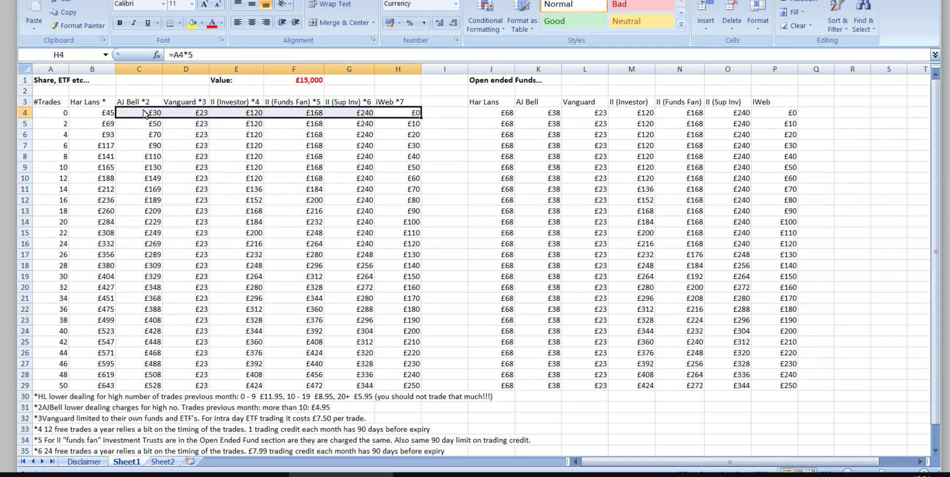
drag(395, 129, 124, 386)
click(140, 255)
drag(92, 113, 88, 388)
click(88, 388)
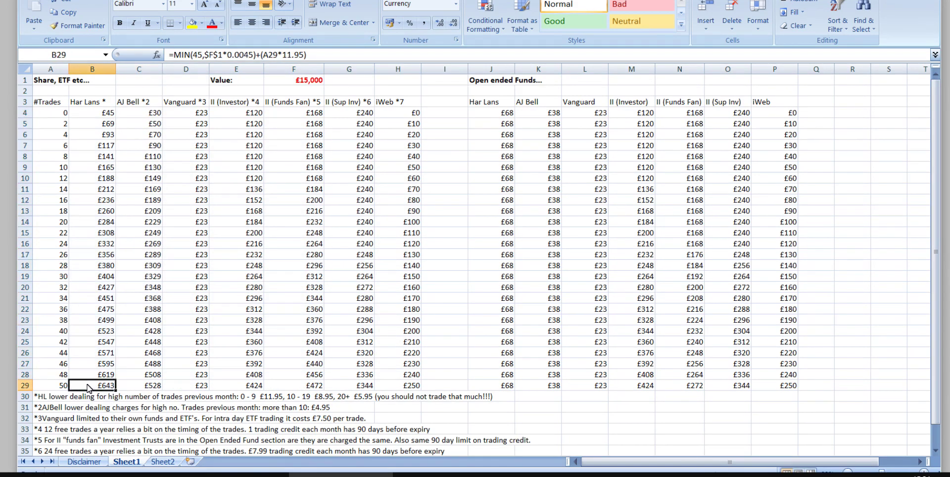
drag(415, 387, 94, 387)
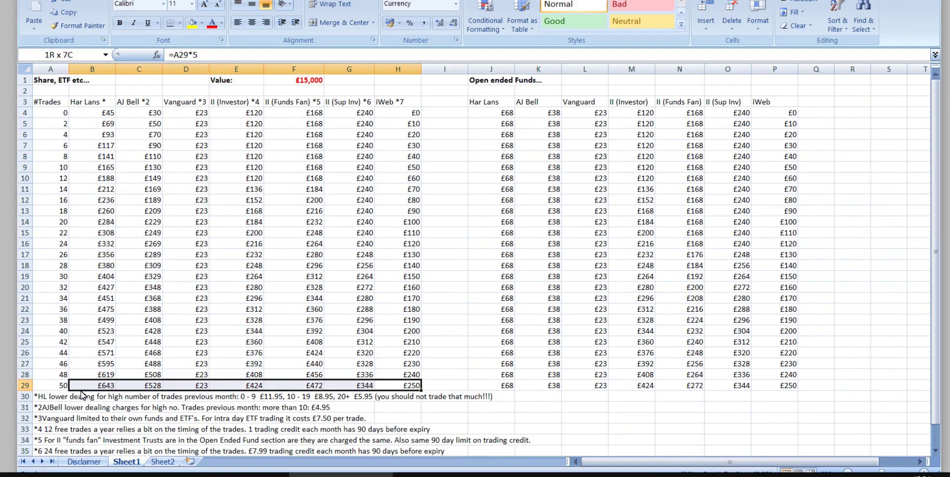
click(424, 278)
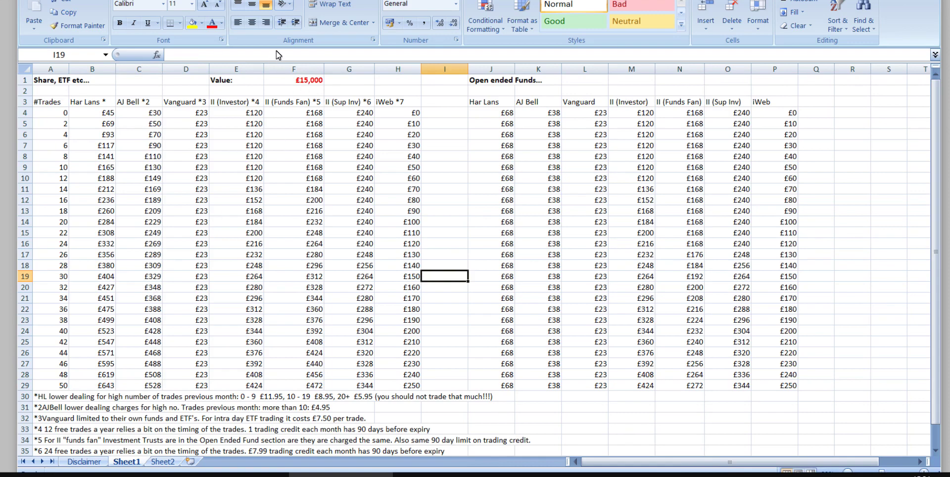
Review Sheet2's portfolio values, share charges, open ended fund charges and the trade count input in F1
click(160, 462)
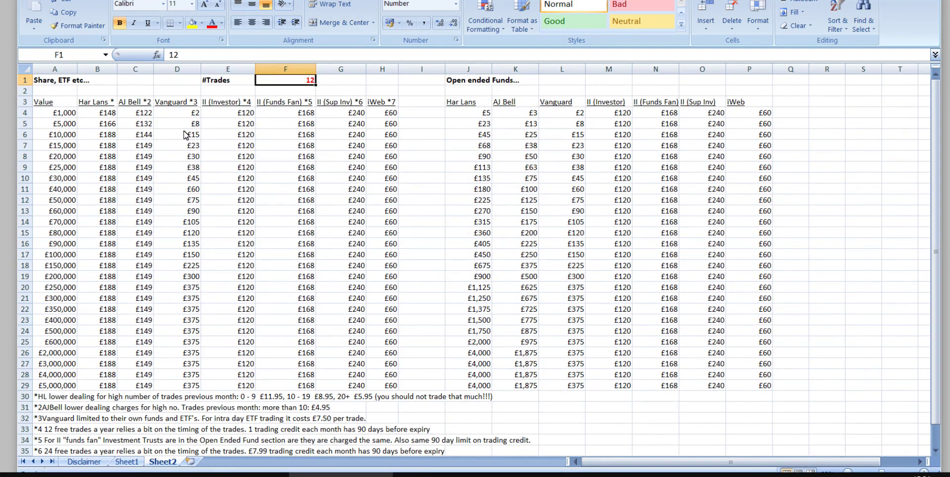
drag(55, 118, 55, 376)
click(228, 308)
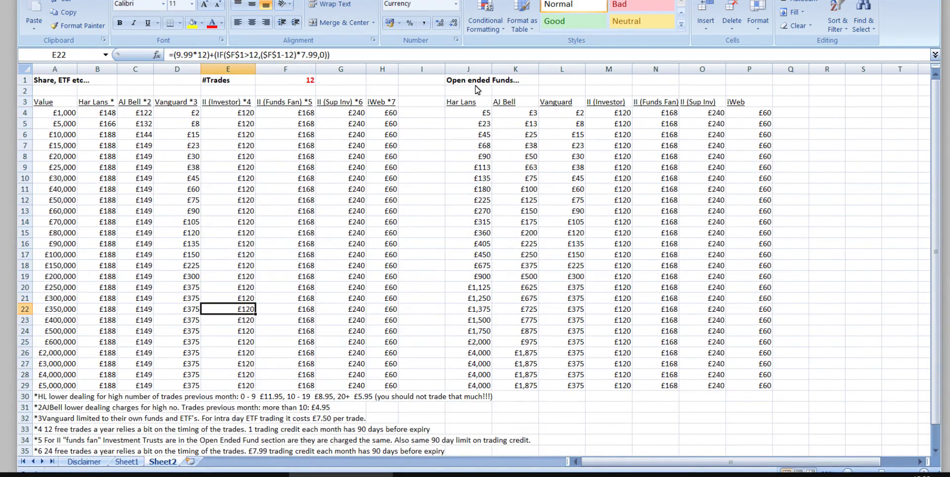
drag(479, 84, 748, 383)
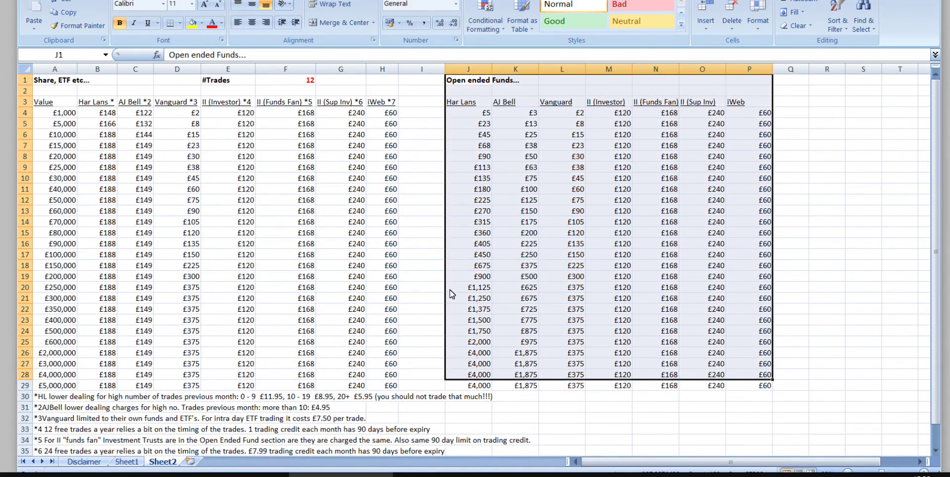
click(411, 256)
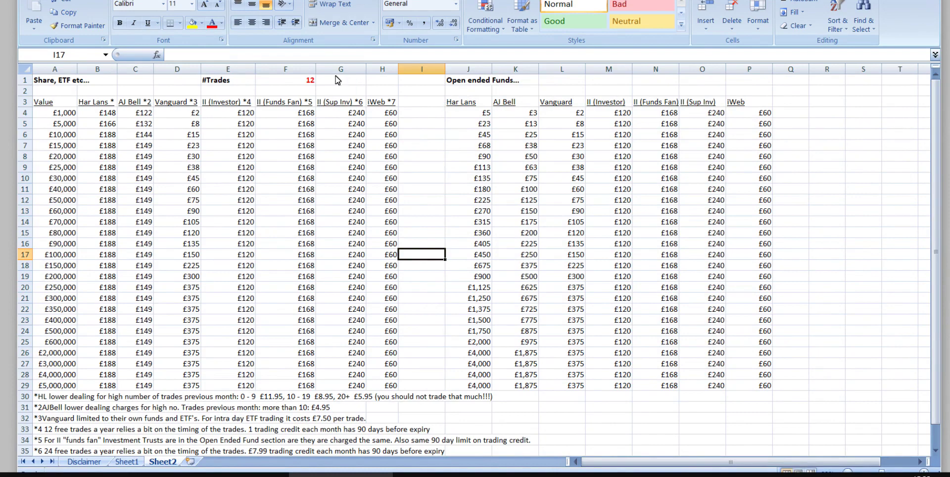
click(295, 84)
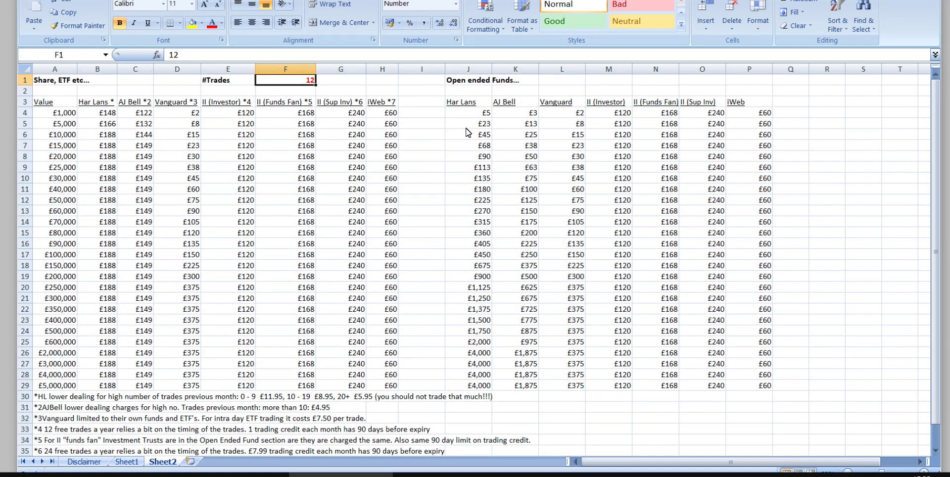
Examine the three II plans' fund charges and the Vanguard fund charges in L20:L29 on Sheet2
click(477, 115)
drag(748, 114, 716, 392)
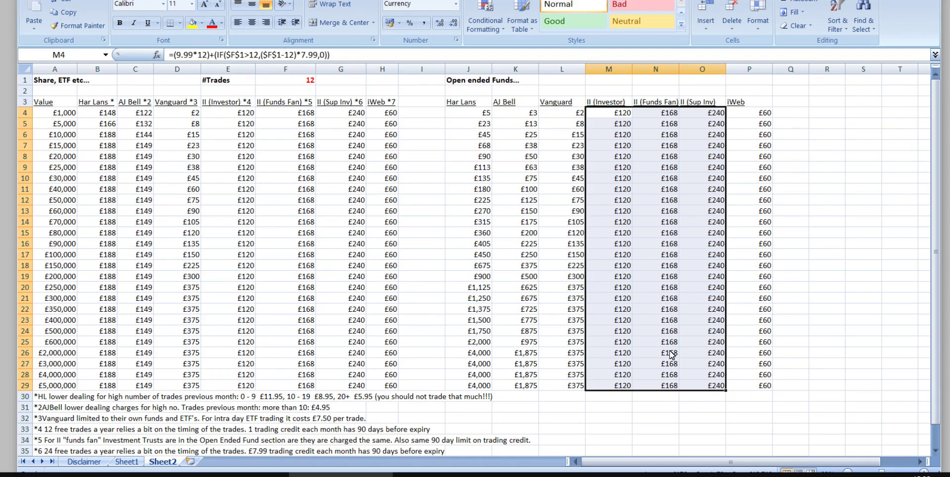
drag(563, 118, 564, 386)
click(563, 291)
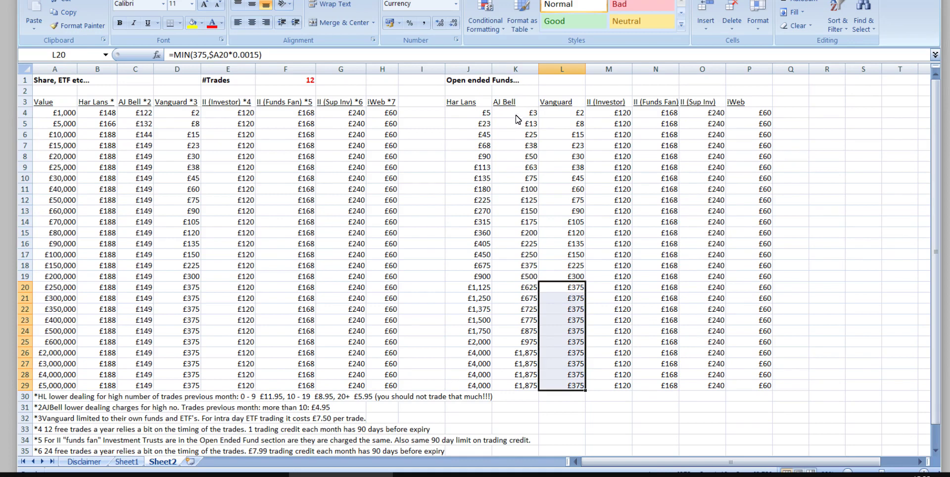
Examine the Har Lans and AJ Bell fund charges for portfolio values from £2,000,000 to £5,000,000
drag(461, 116, 516, 355)
click(517, 355)
key(shift+Left)
key(shift+Left)
key(shift+Left)
key(shift+Left)
key(shift+Left)
key(shift+Left)
key(shift+Left)
key(shift+Left)
key(shift+Left)
key(shift+Left)
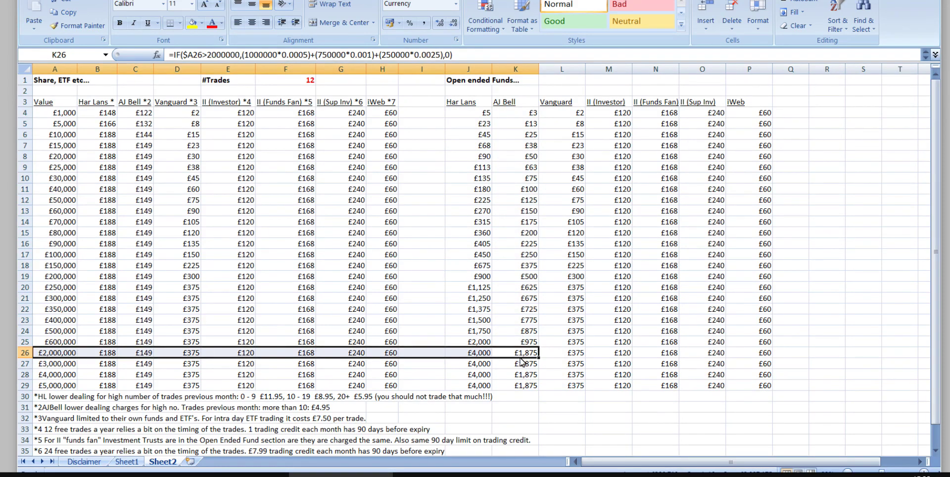
drag(529, 355, 475, 385)
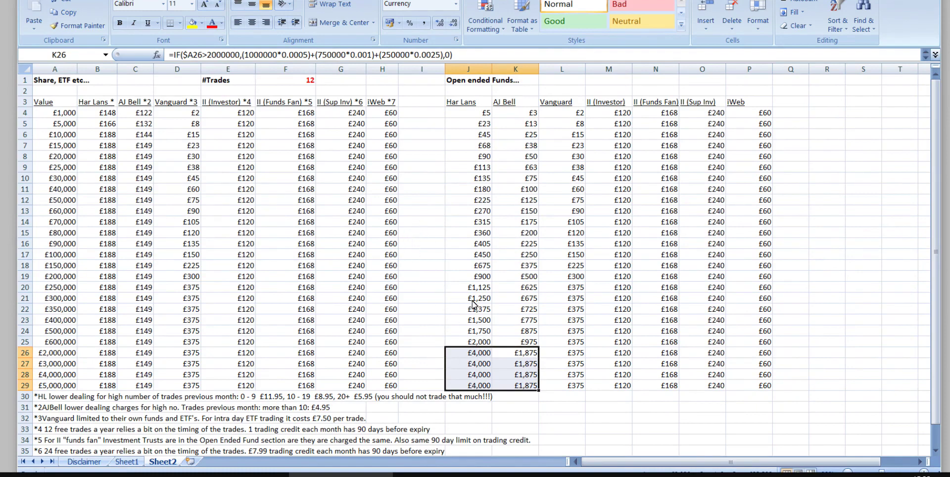
Compare the Har Lans and iWeb fund charges at £150,000, and review the Har Lans charges for larger portfolios
drag(51, 267, 480, 271)
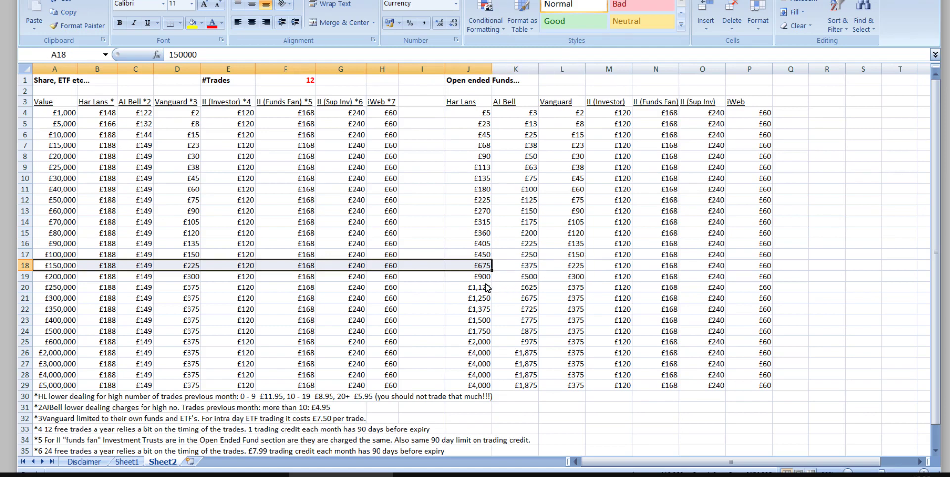
click(476, 270)
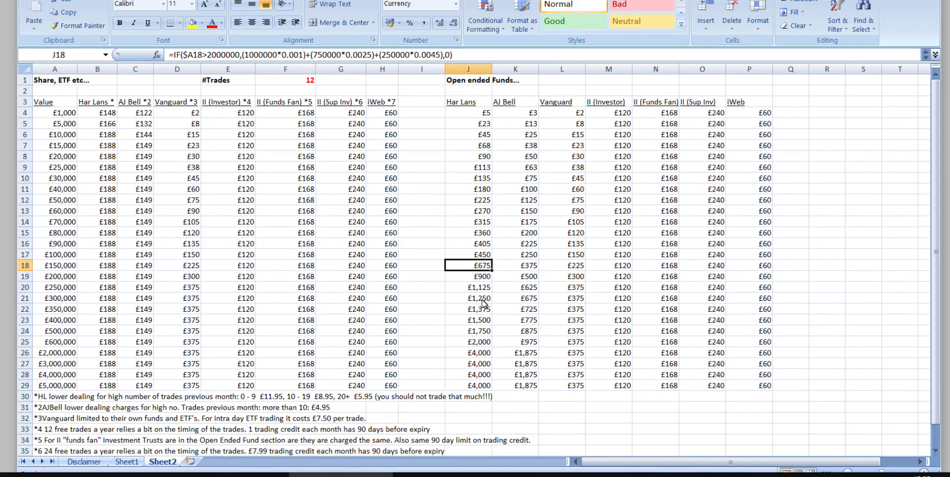
click(763, 270)
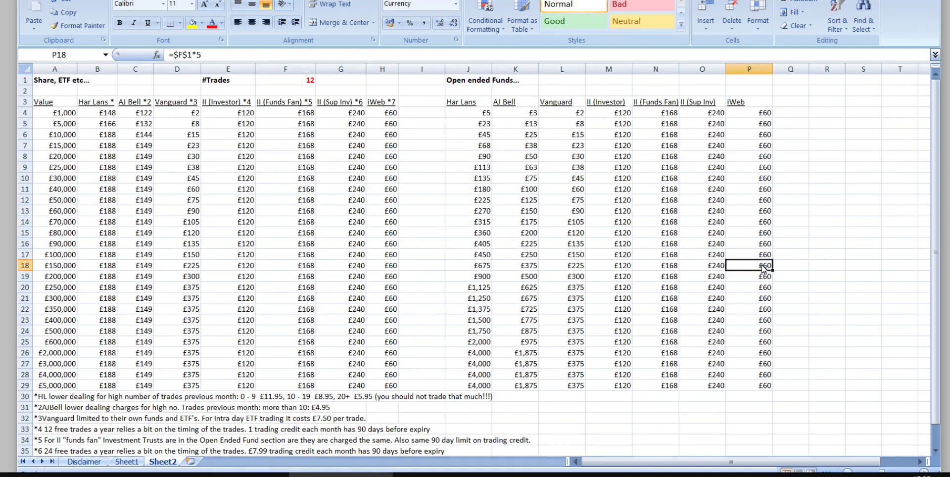
click(479, 277)
drag(480, 292, 484, 346)
click(423, 342)
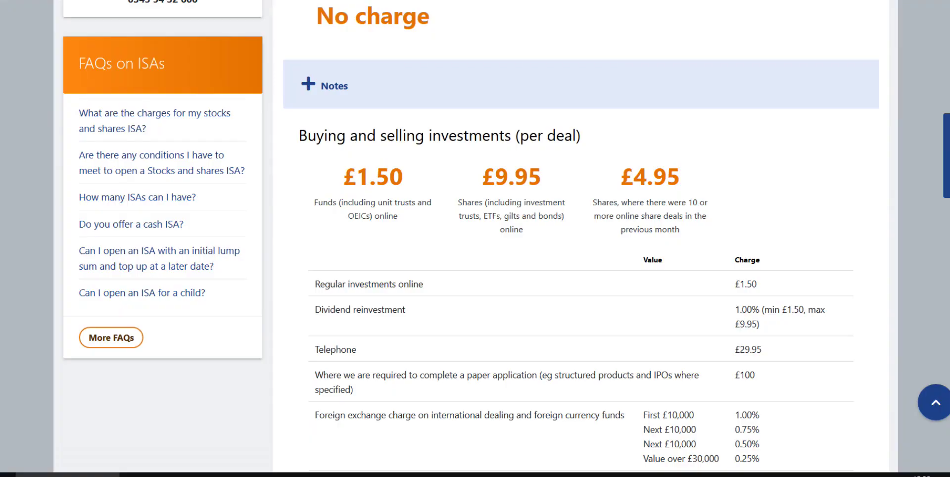
Check the online fund dealing charge on AJ Bell's charges page and return to the ISA_Costs_Comparison.xlsx workbook
scroll(401, 258, up, 1)
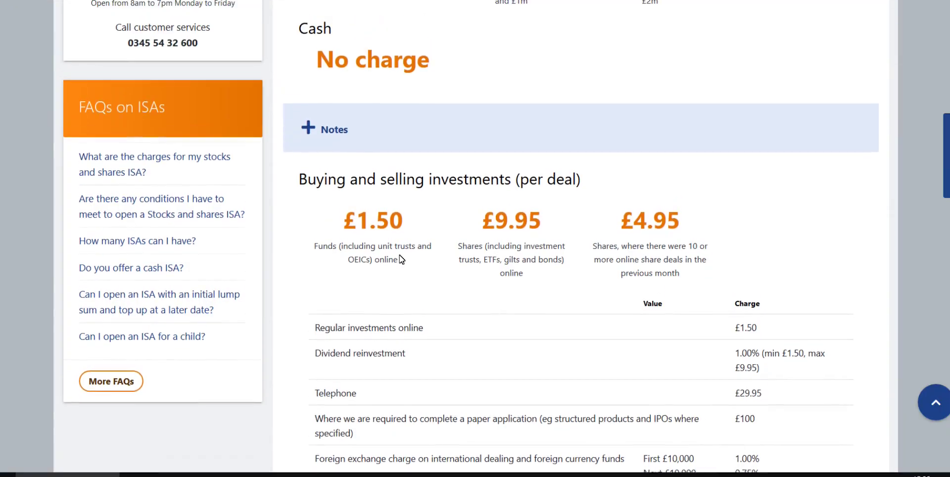
triple_click(409, 291)
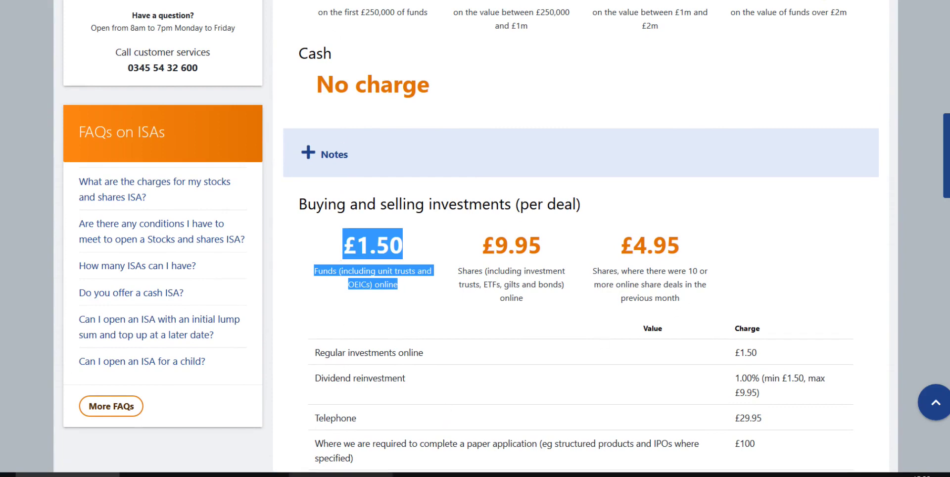
mouse_move(341, 474)
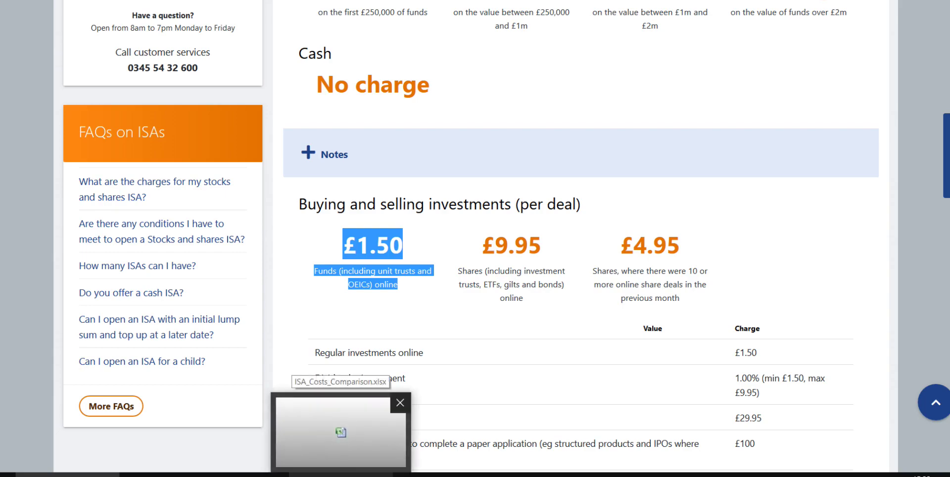
click(340, 474)
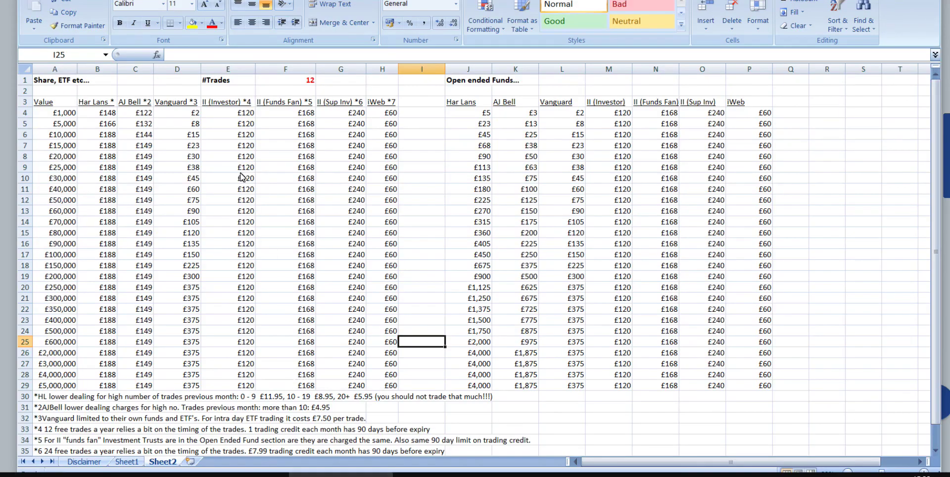
Check the AJ Bell fund formula in K8 on Sheet1 and collapse the expanded formula bar
click(130, 117)
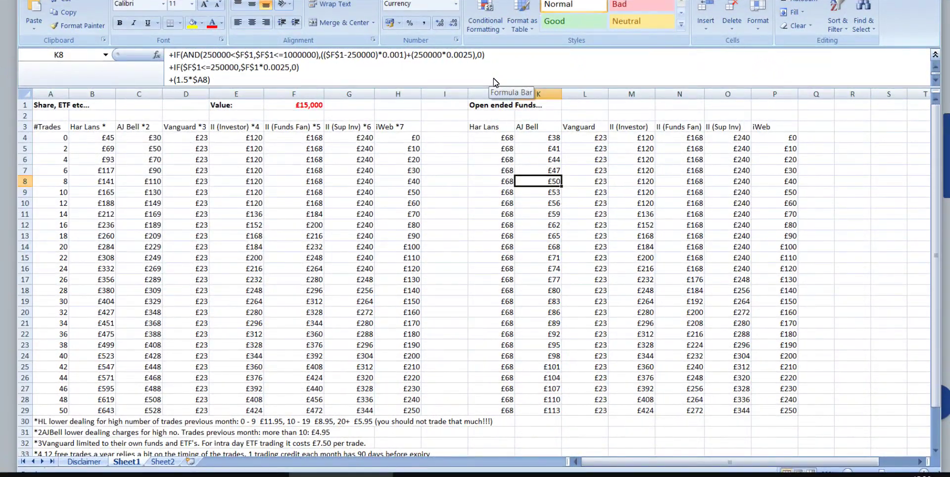
click(445, 216)
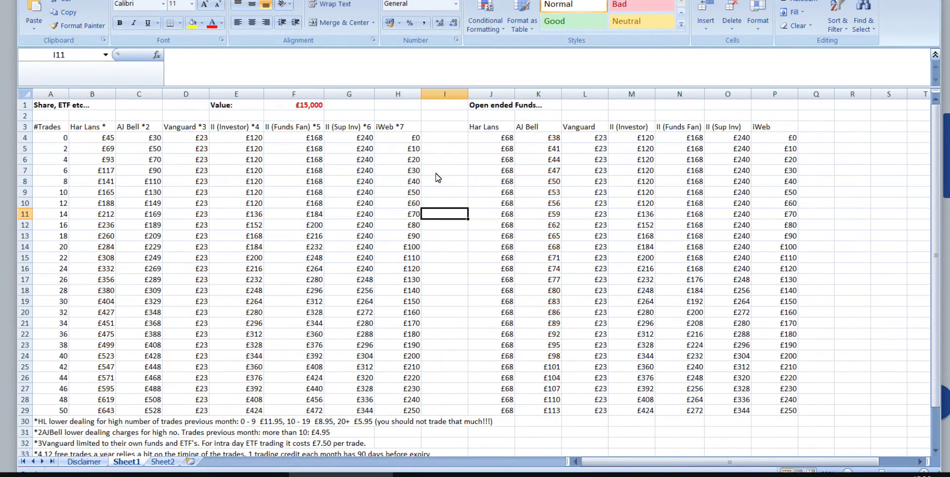
click(936, 55)
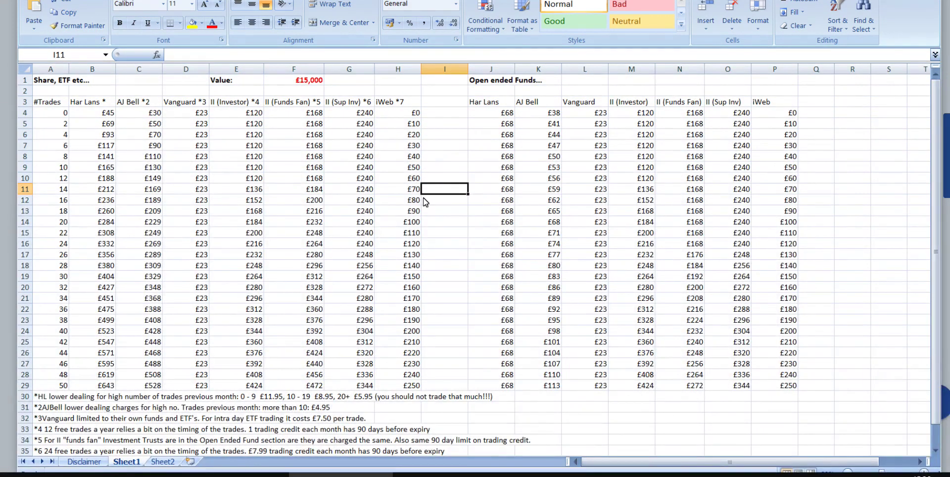
click(450, 264)
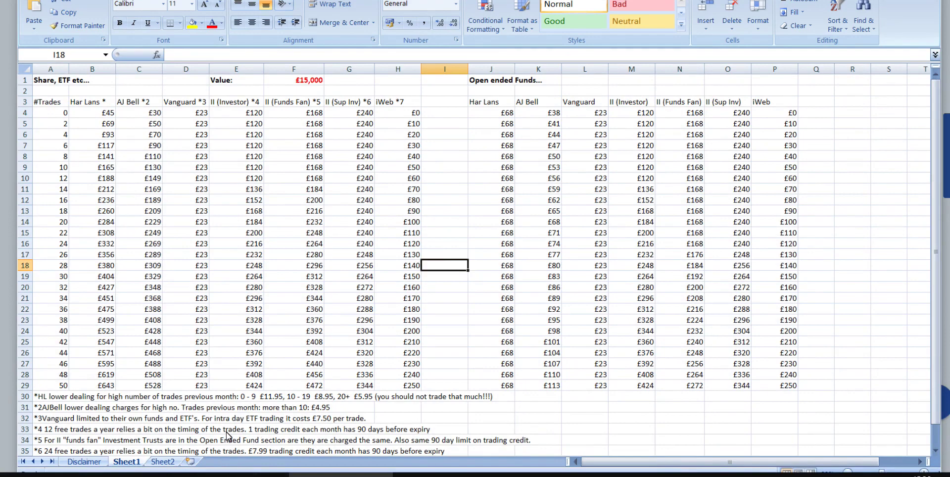
Review the AJ Bell fund charges on Sheet2 and the open ended fund charges by trade count on Sheet1
click(161, 463)
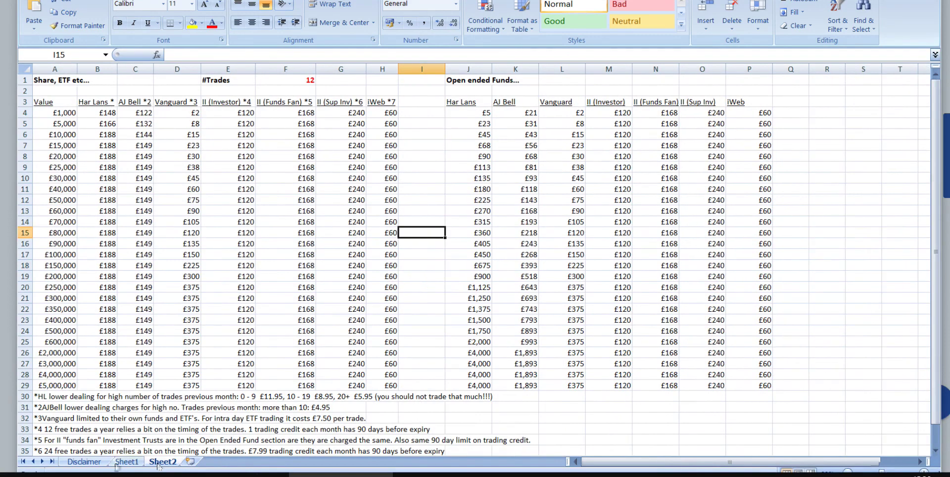
click(121, 464)
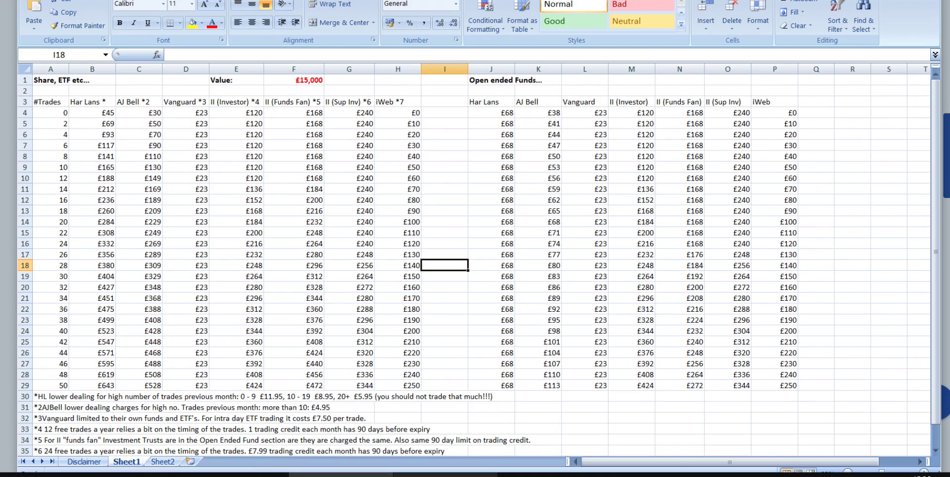
key(Up)
key(Up)
key(Up)
key(Up)
key(Up)
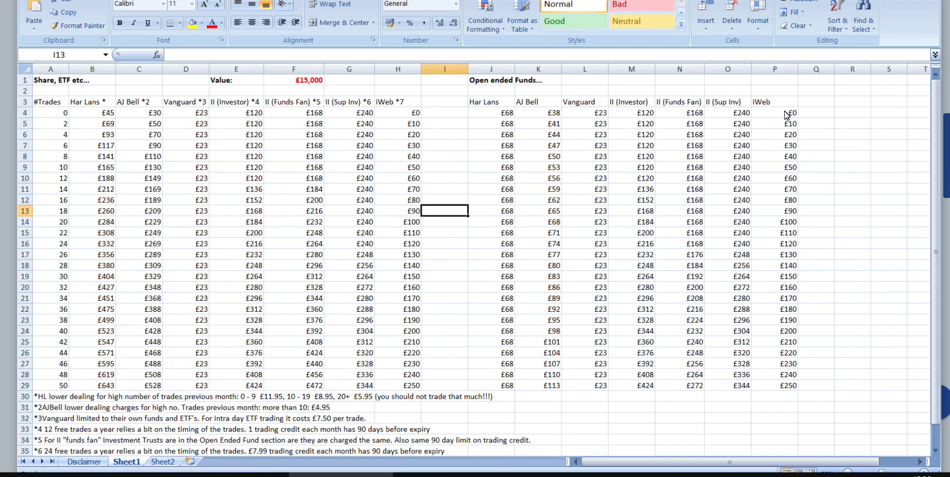
drag(511, 115, 500, 330)
click(444, 319)
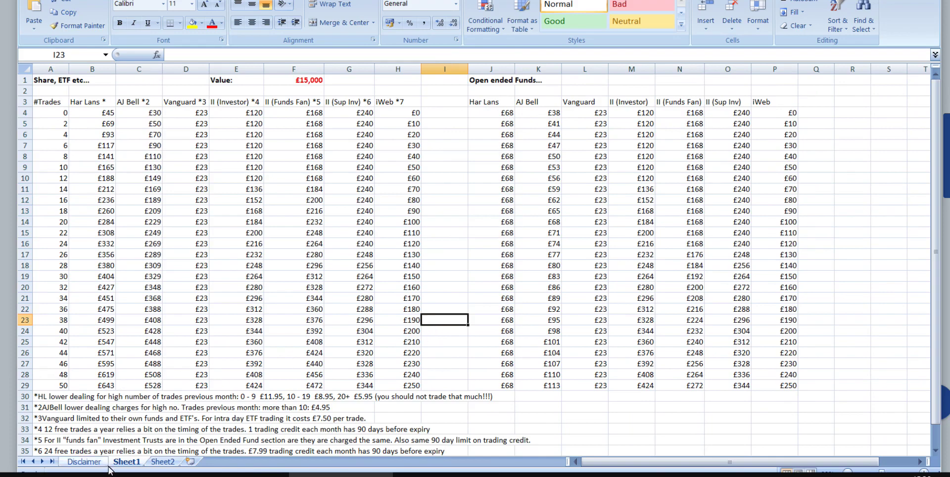
Compare Har Lans' fund charges with its share charges on Sheet2, and check the Vanguard share charge at £80,000
click(162, 461)
drag(489, 114, 478, 387)
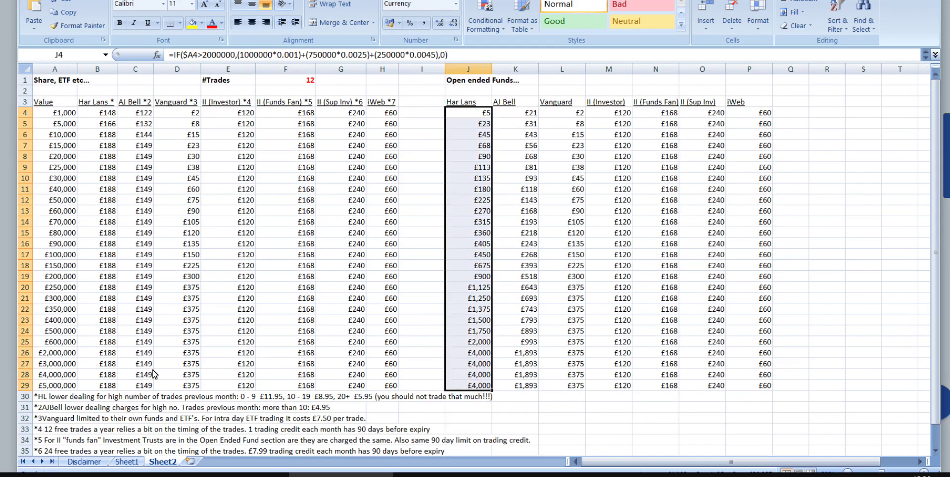
drag(106, 386, 106, 115)
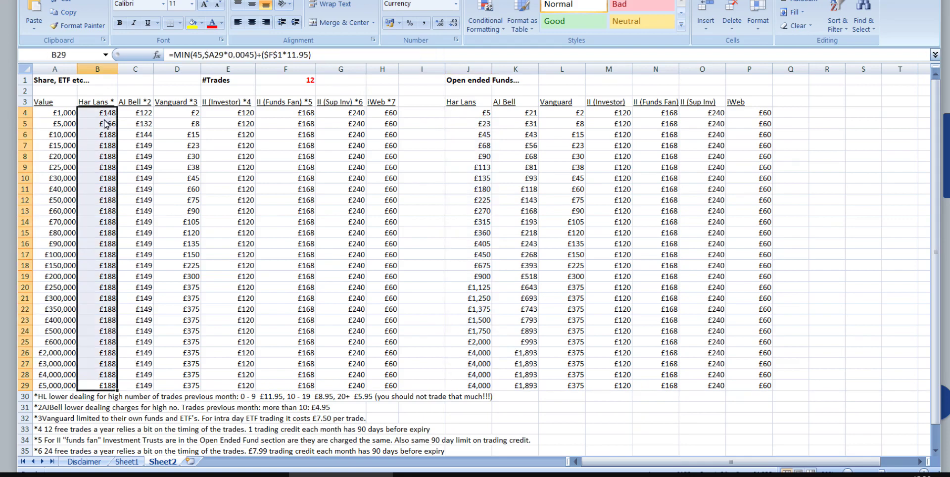
click(88, 247)
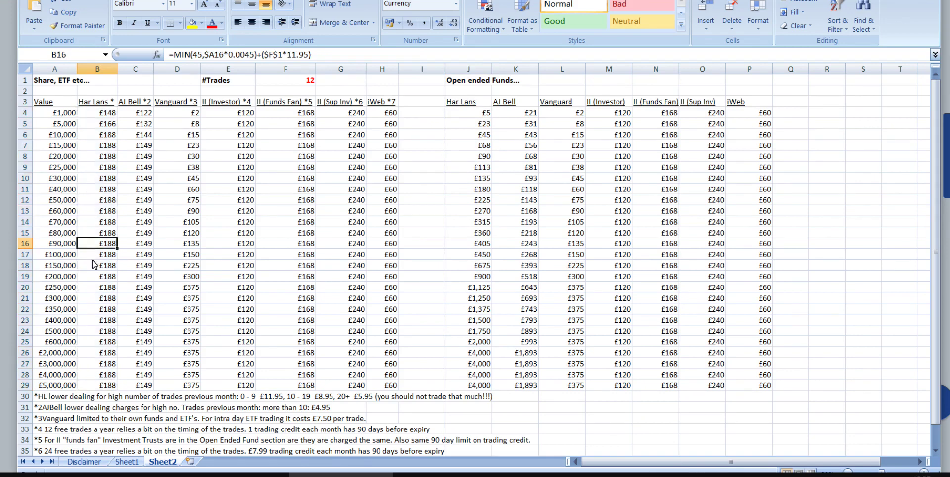
click(102, 322)
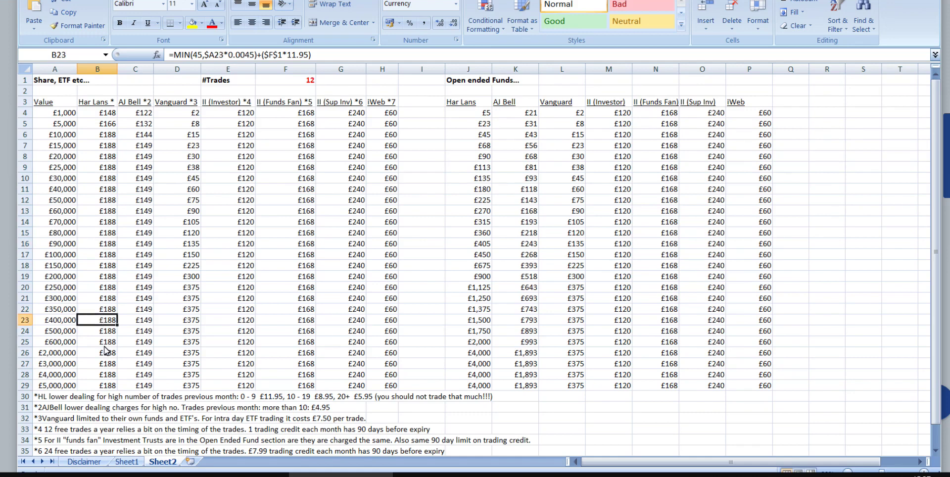
click(156, 233)
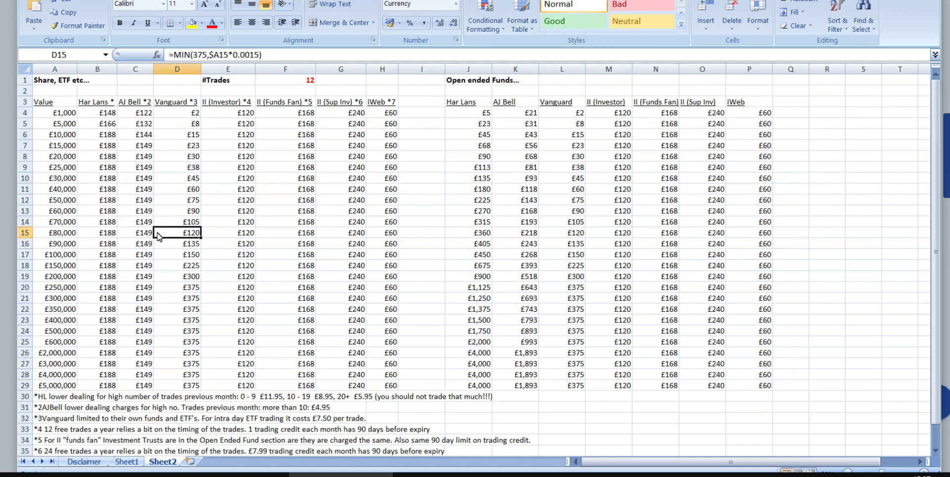
Compare the iWeb, II and AJ Bell share charges on Sheet2, including those for portfolios of £250,000 and above
click(95, 267)
click(421, 298)
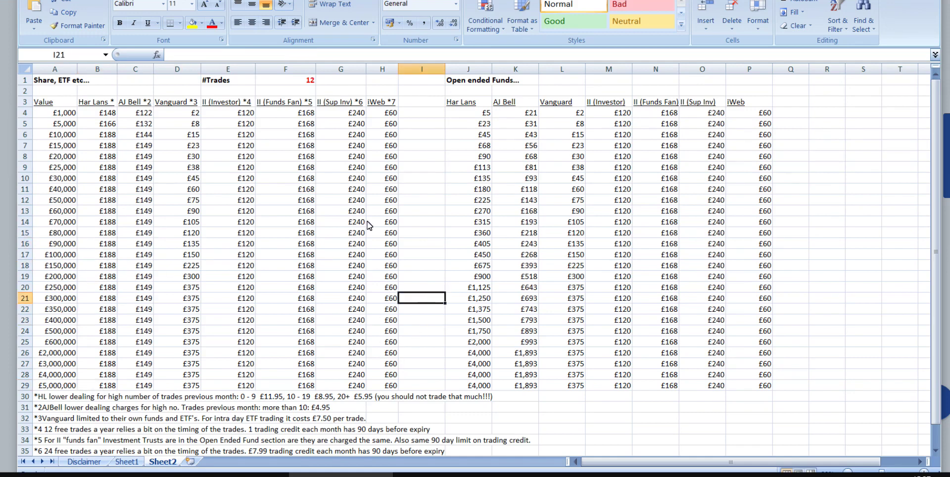
drag(375, 105, 388, 259)
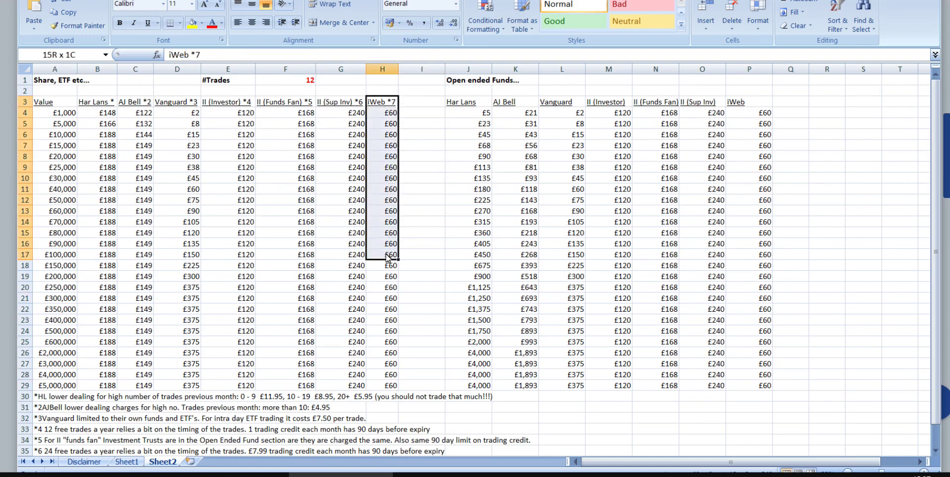
drag(230, 104, 334, 387)
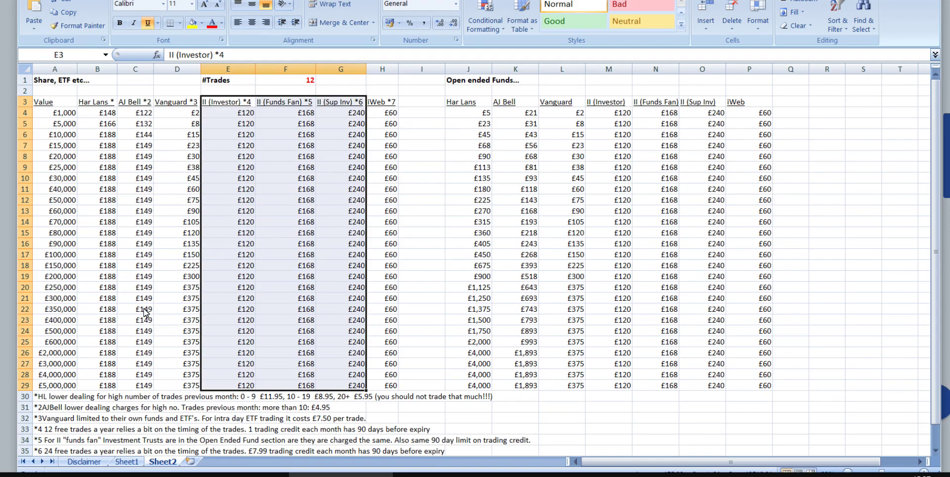
drag(139, 298, 326, 385)
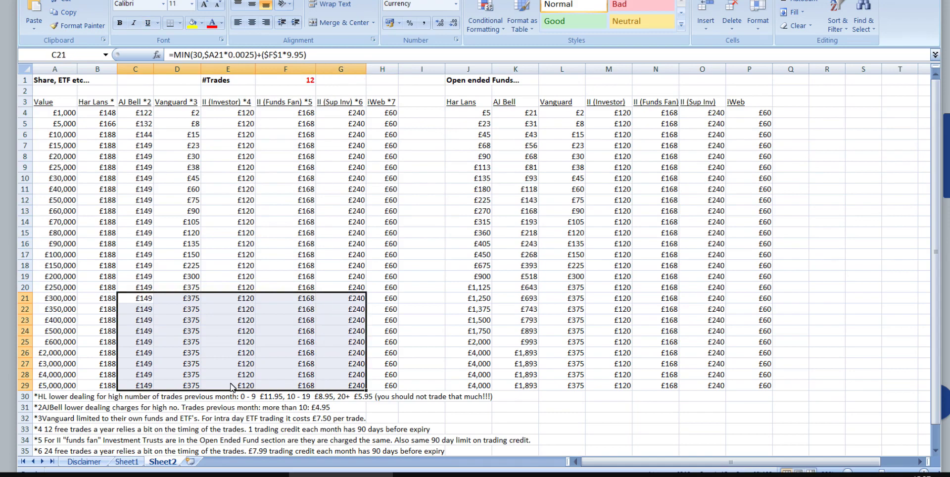
drag(232, 385, 251, 290)
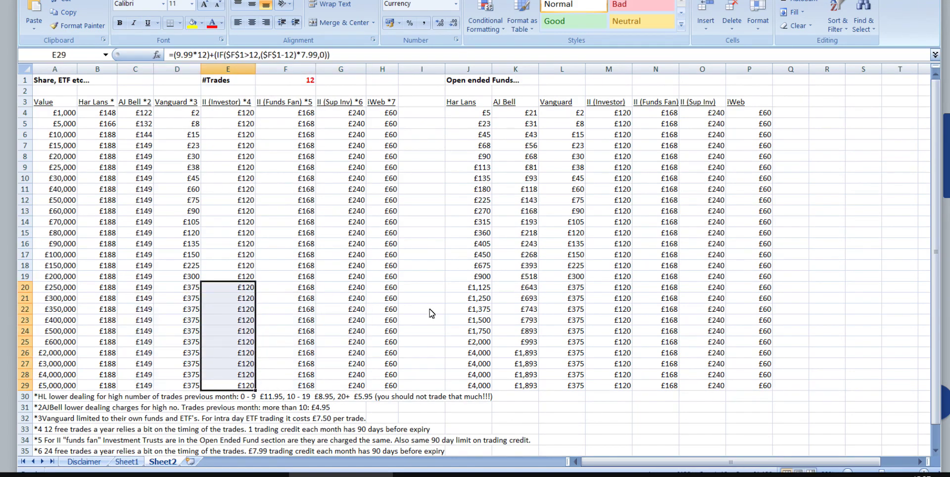
Expand the formula bar and check the II (Investor) share formula in E22 and the fund formulas in K23 and M22
click(241, 311)
scroll(242, 311, down, 2)
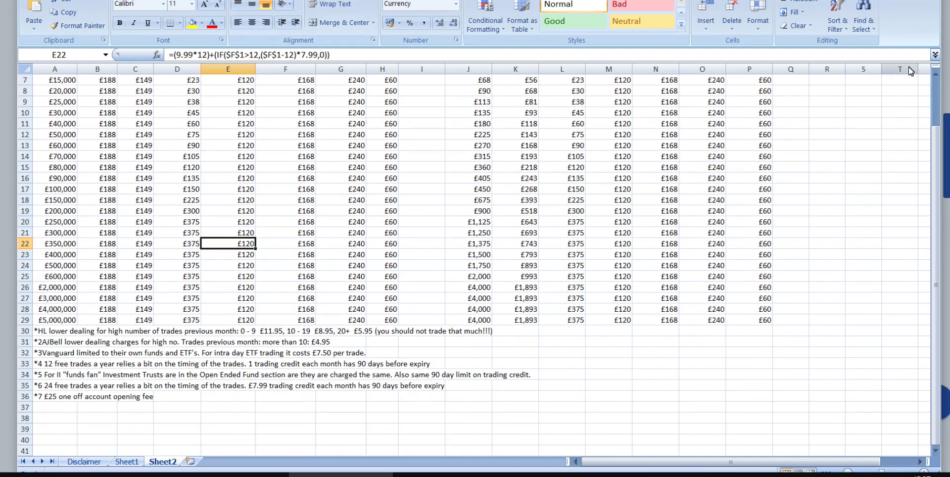
click(935, 55)
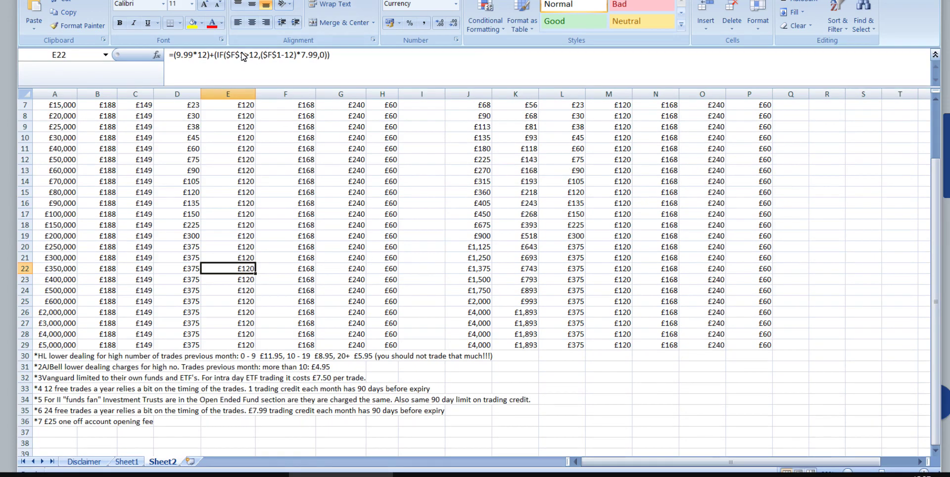
scroll(522, 275, up, 2)
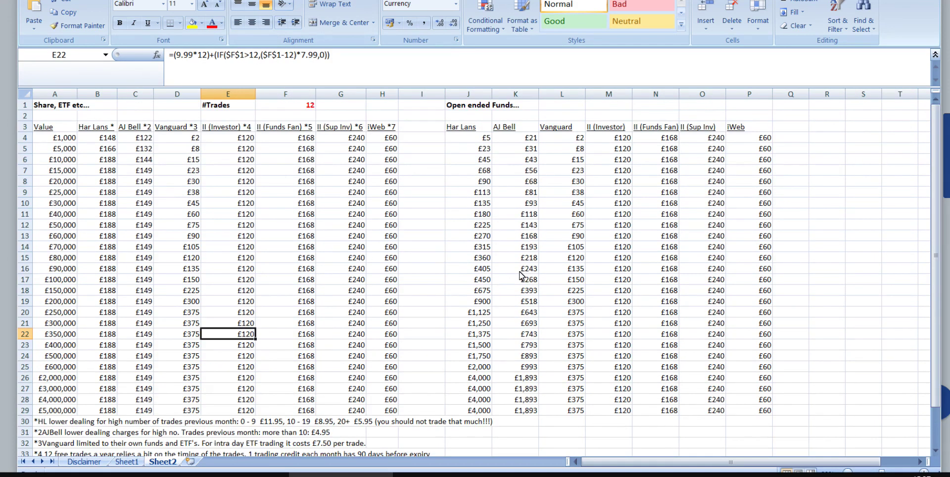
click(525, 341)
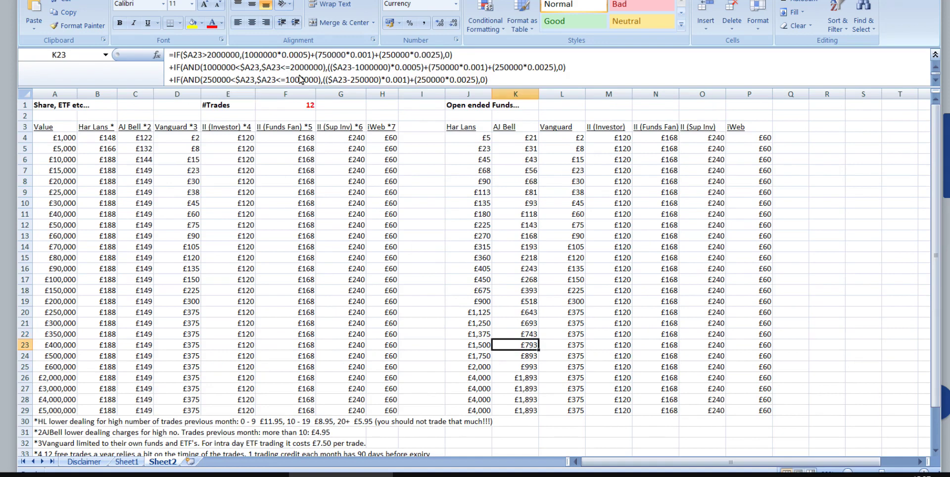
scroll(293, 66, down, 1)
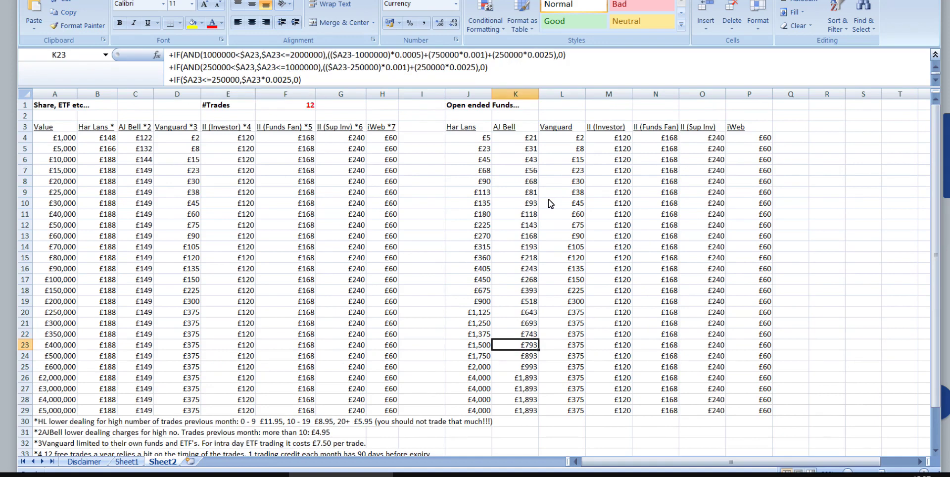
click(619, 338)
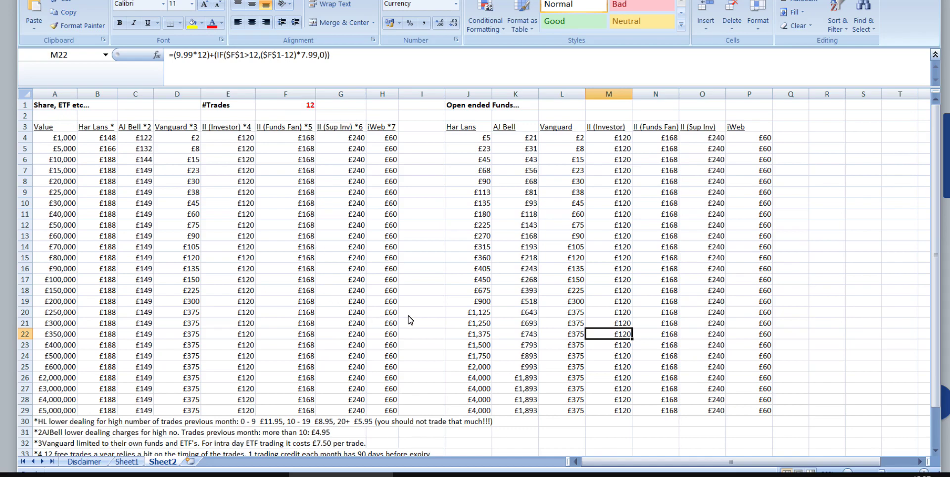
Check the iWeb share formula in H9 and the iWeb footnote in A36, and collapse the expanded formula bar
click(396, 192)
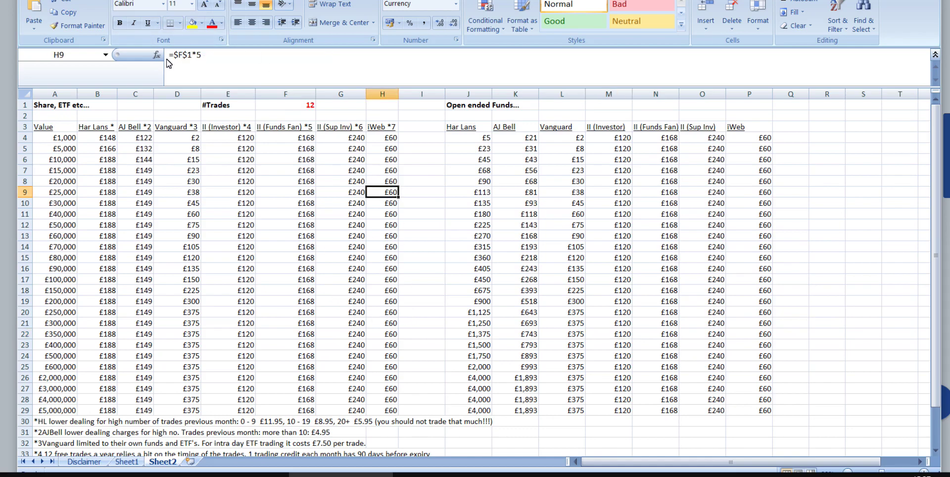
scroll(402, 262, down, 5)
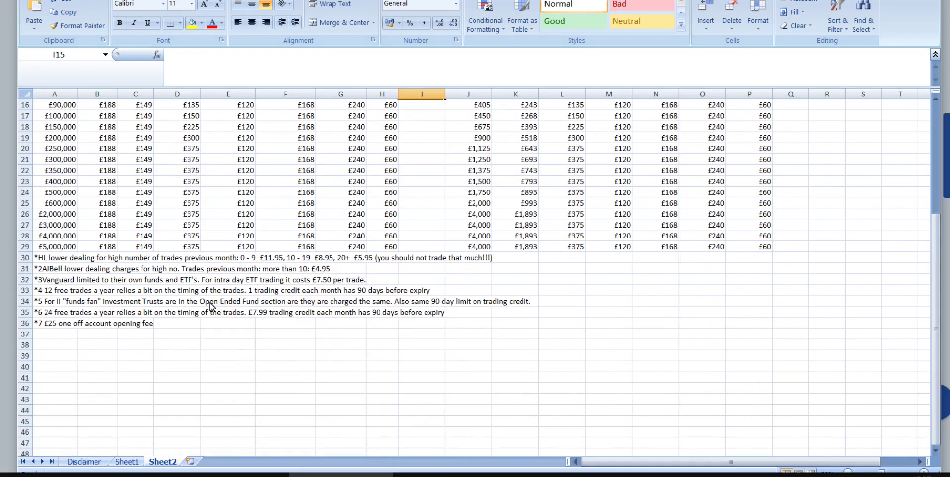
click(52, 327)
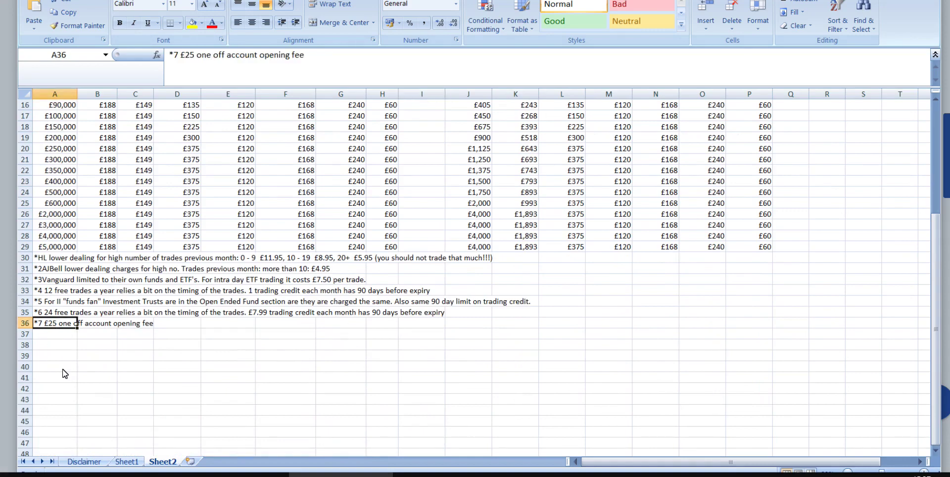
scroll(67, 374, up, 5)
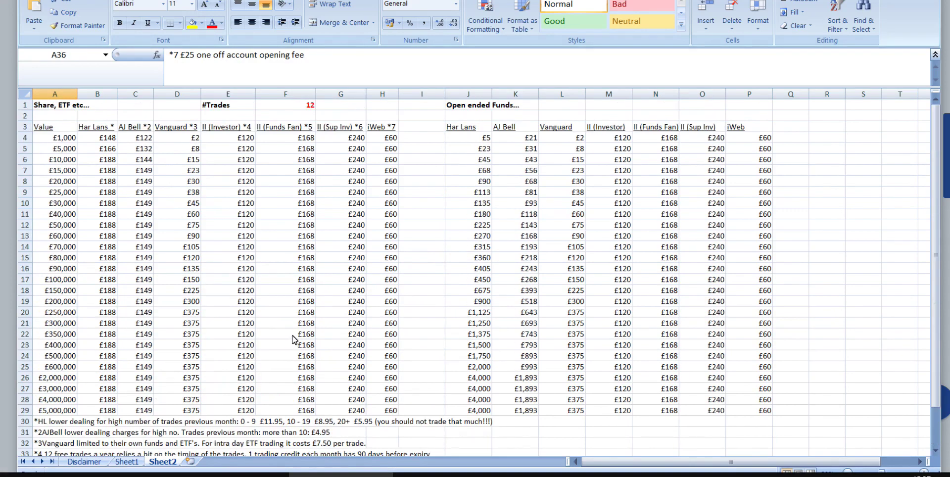
click(935, 54)
click(438, 213)
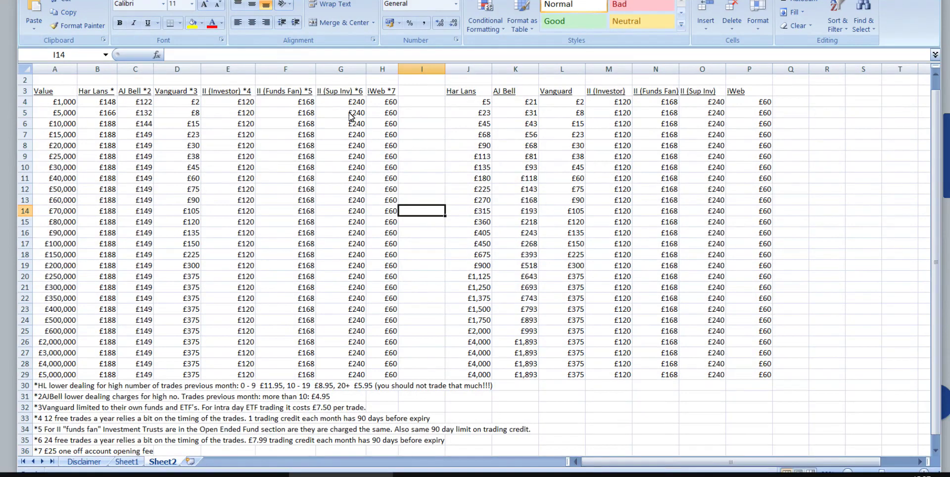
Compare the II (Investor) share charge with the Har Lans fund charge at £60,000, and review the share charges up to £200,000
drag(221, 90, 225, 222)
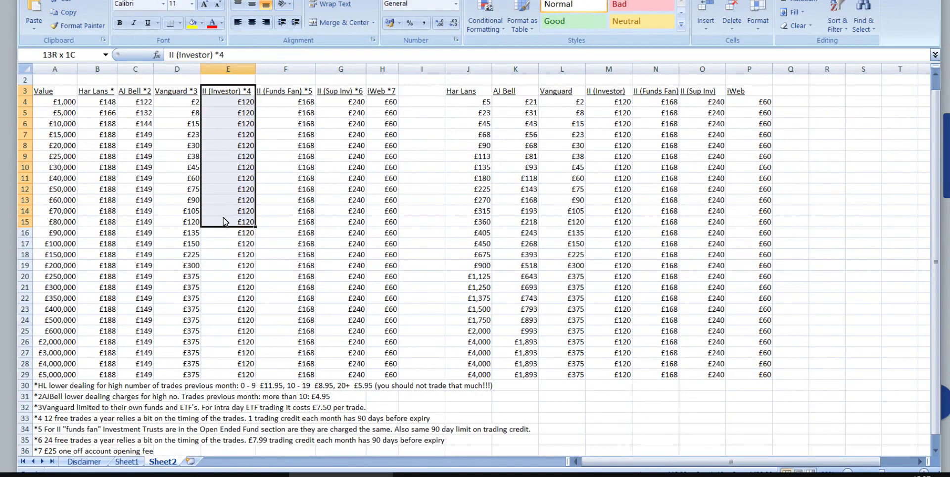
click(227, 201)
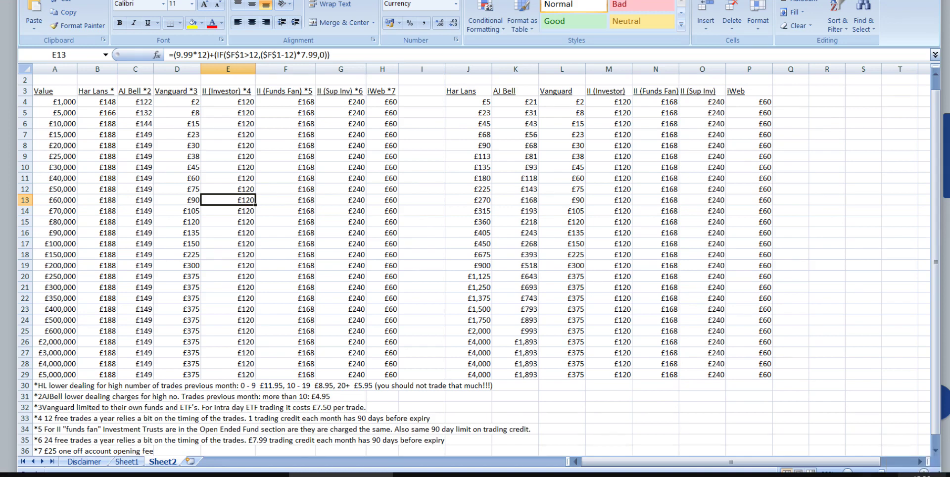
click(483, 201)
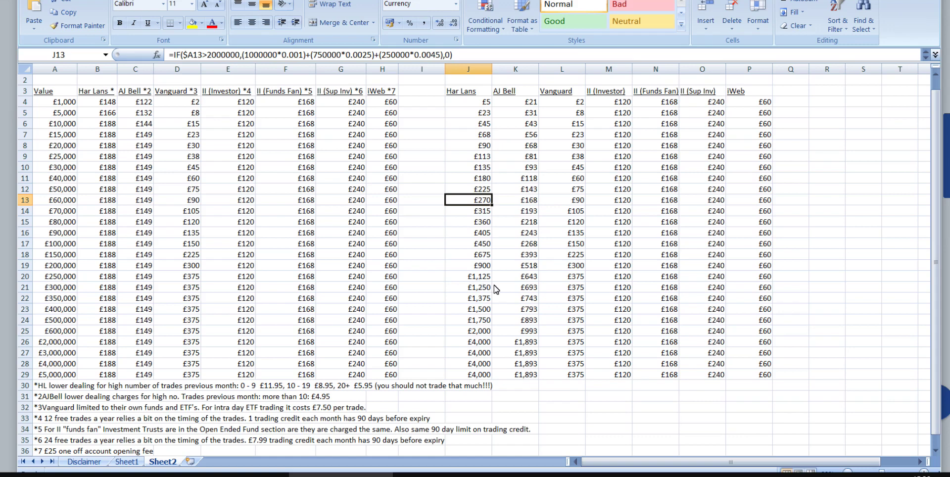
click(435, 240)
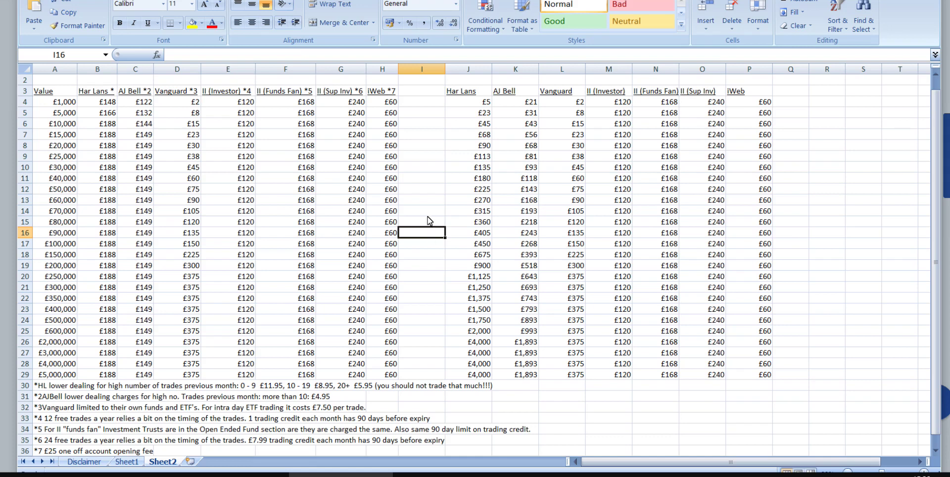
drag(99, 103, 385, 266)
click(428, 299)
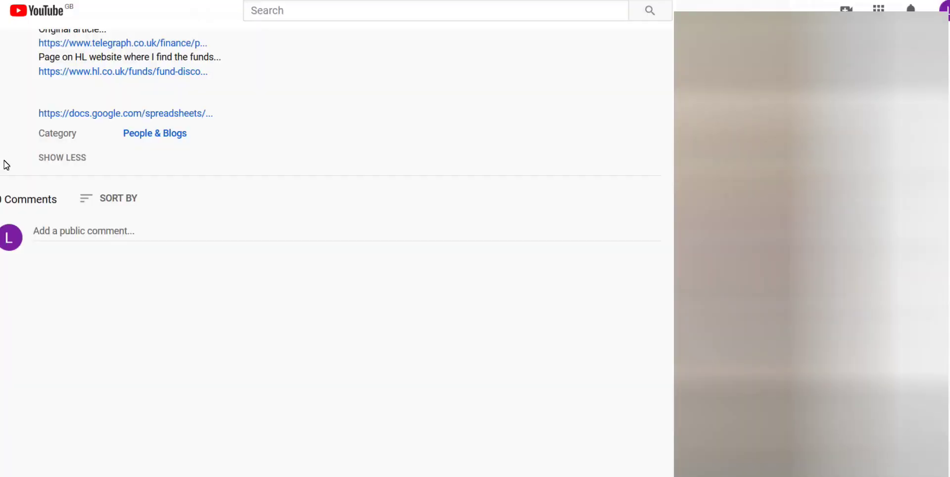
Switch to the YouTube video page, open the Google Sheets link in its description, and show Sheet1 of ISA_Costs_Comparison
scroll(15, 173, up, 1)
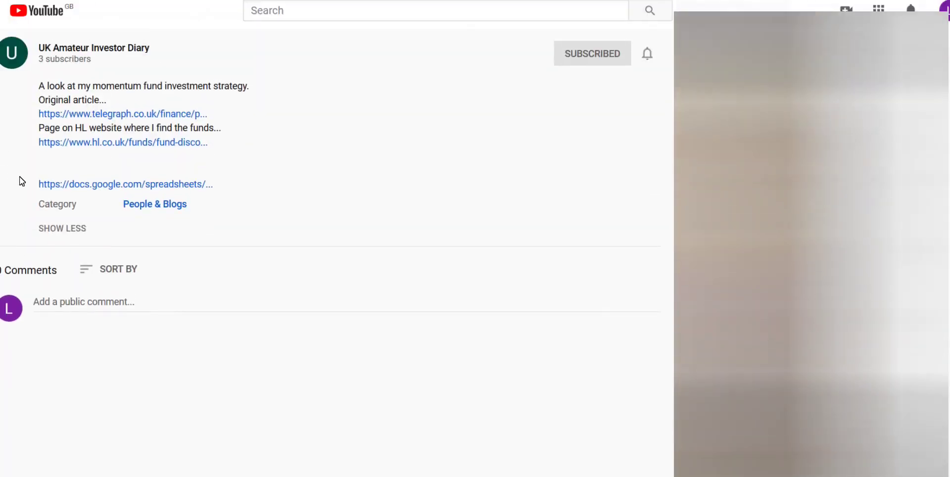
click(71, 189)
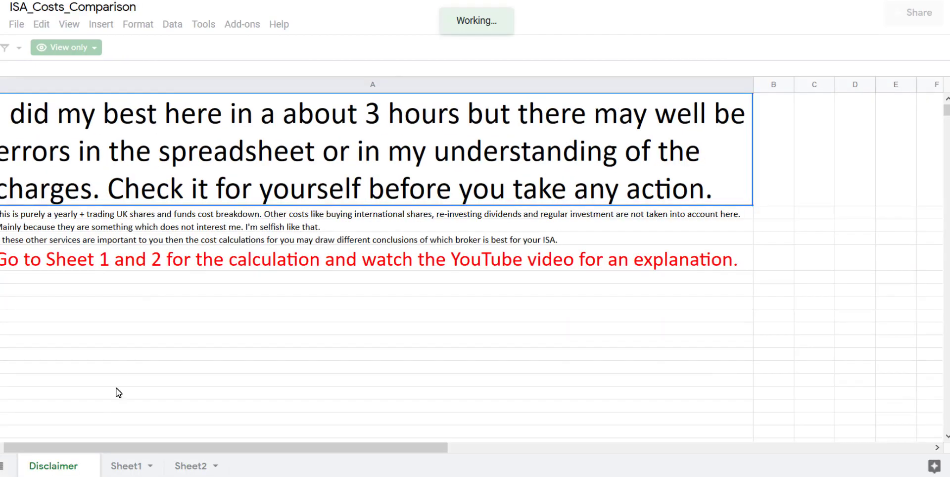
click(126, 465)
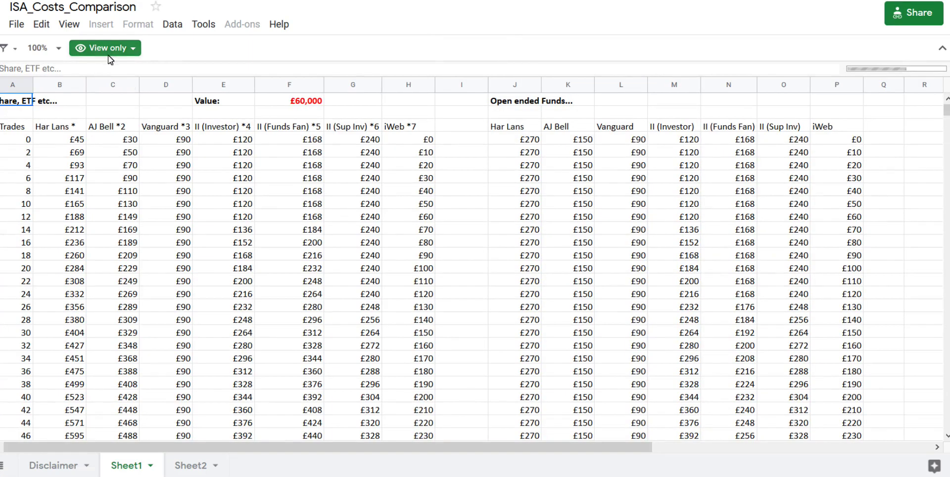
click(167, 195)
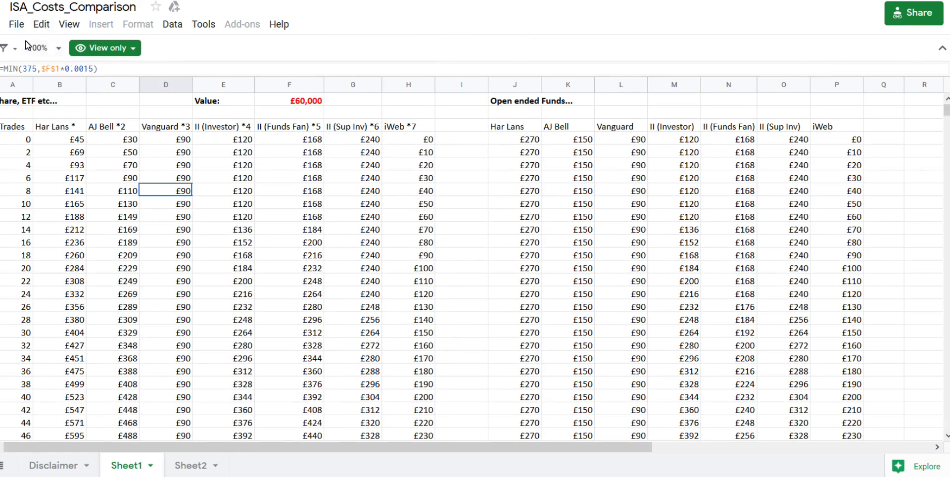
Make an editable copy of the view-only spreadsheet in My Drive, named Copy of ISA_Costs_Comparison
click(19, 26)
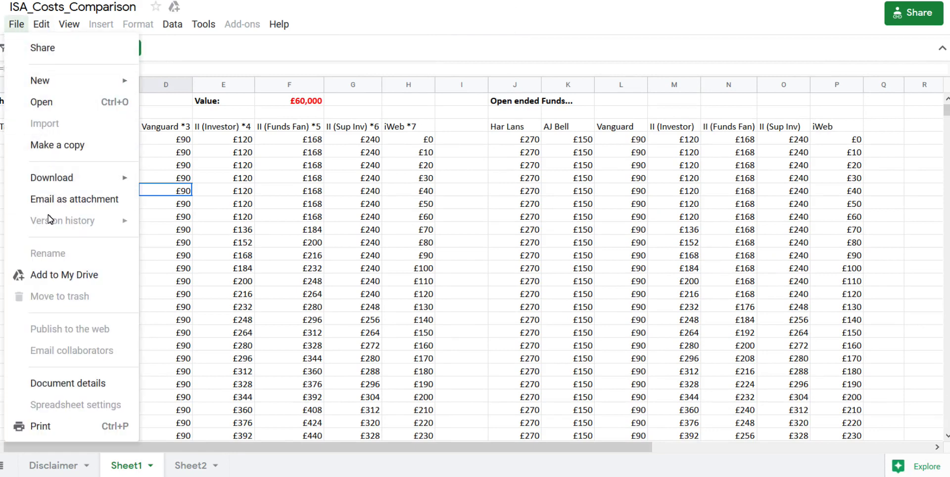
click(50, 145)
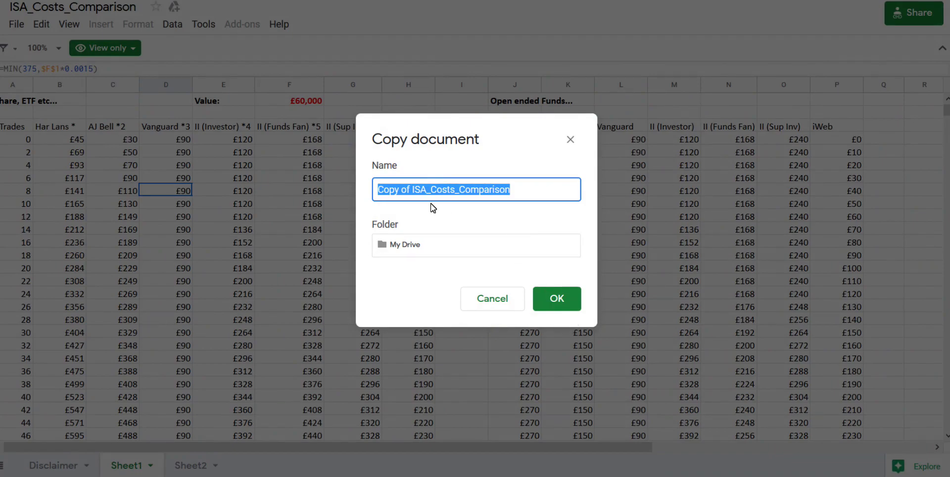
click(541, 307)
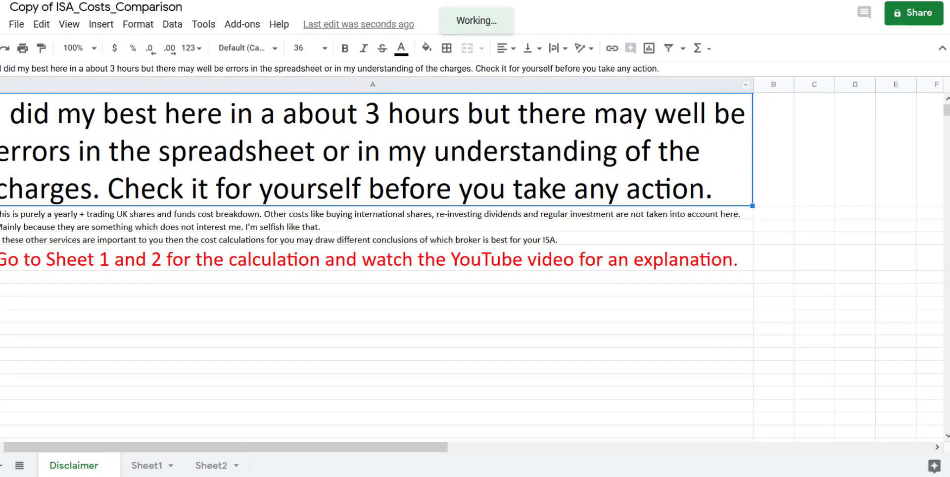
Set the portfolio value in F1 on Sheet1 of the copied spreadsheet to 40000
click(146, 465)
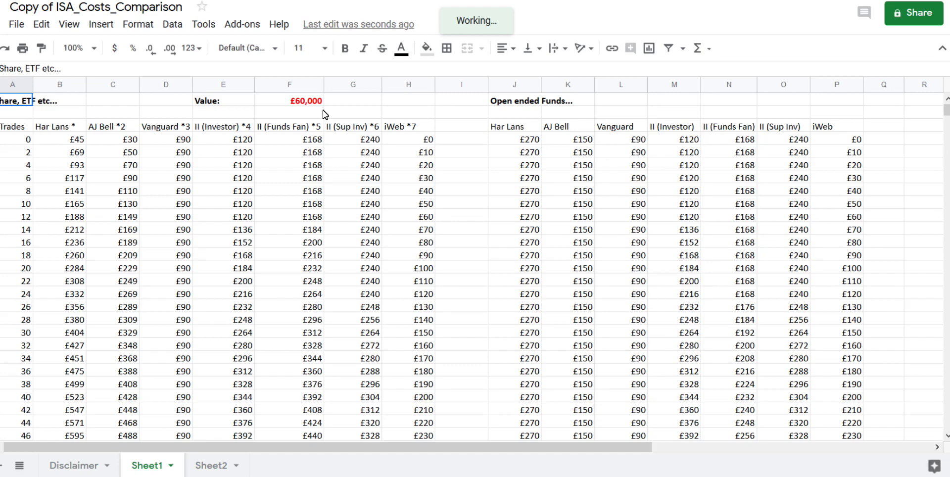
text(40000)
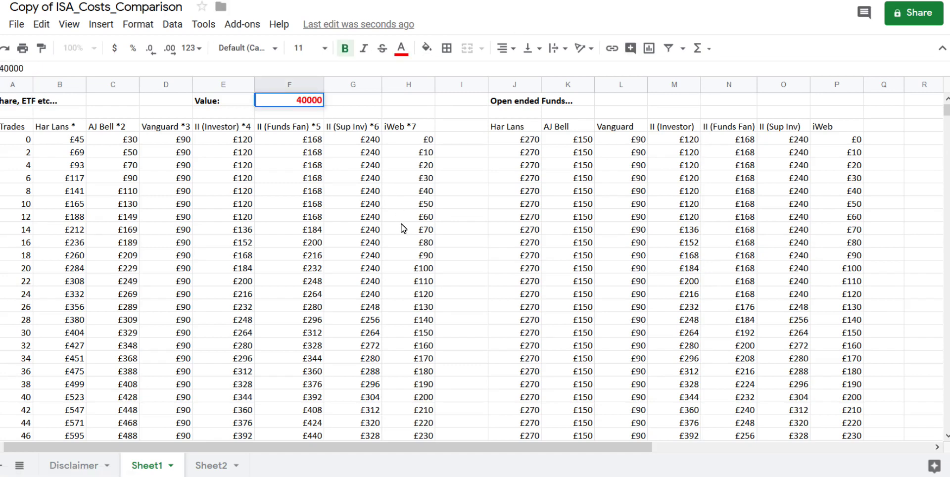
key(Return)
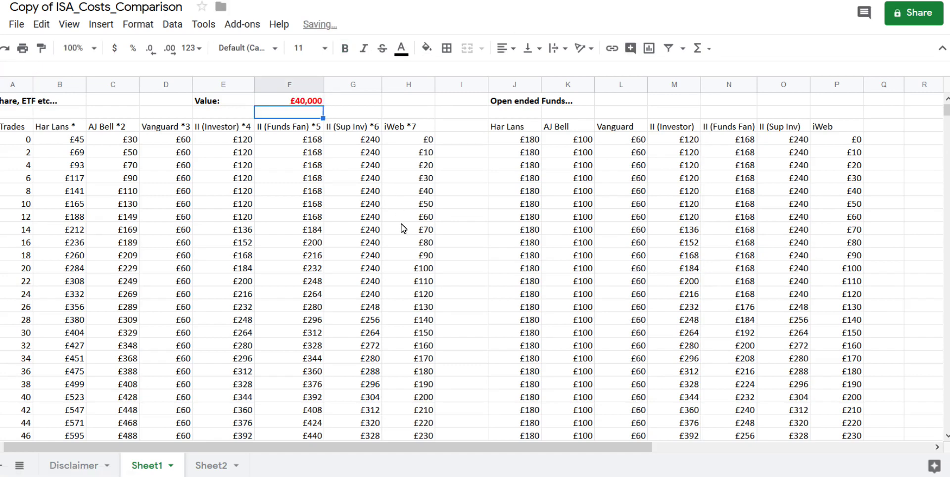
click(287, 231)
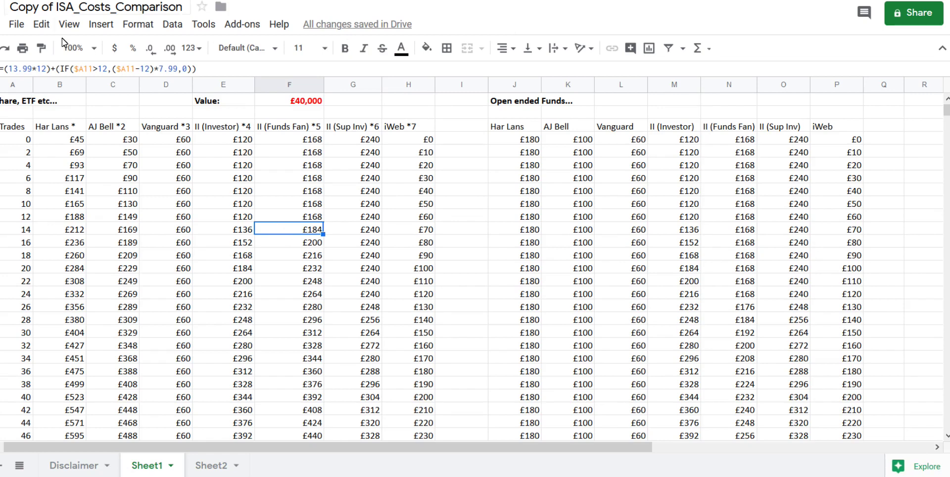
Download the copied spreadsheet as a Microsoft Excel (.xlsx) file and save it to the computer
click(18, 26)
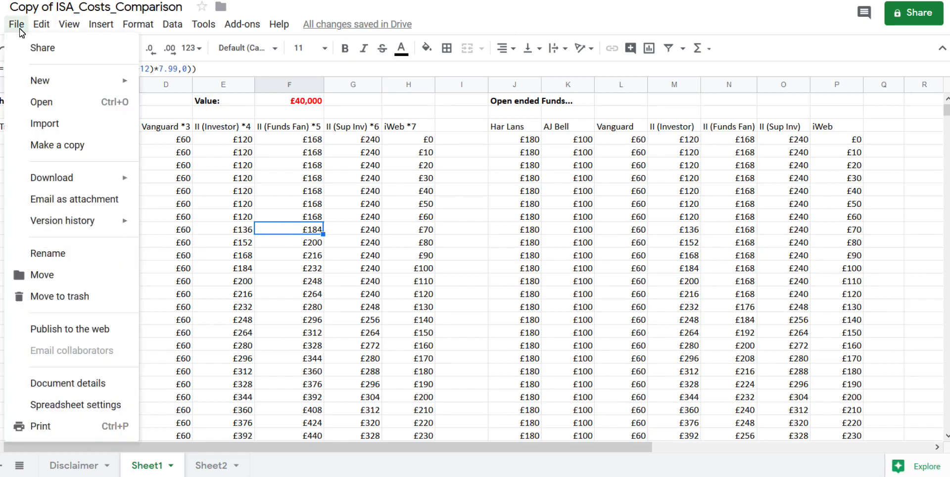
mouse_move(46, 185)
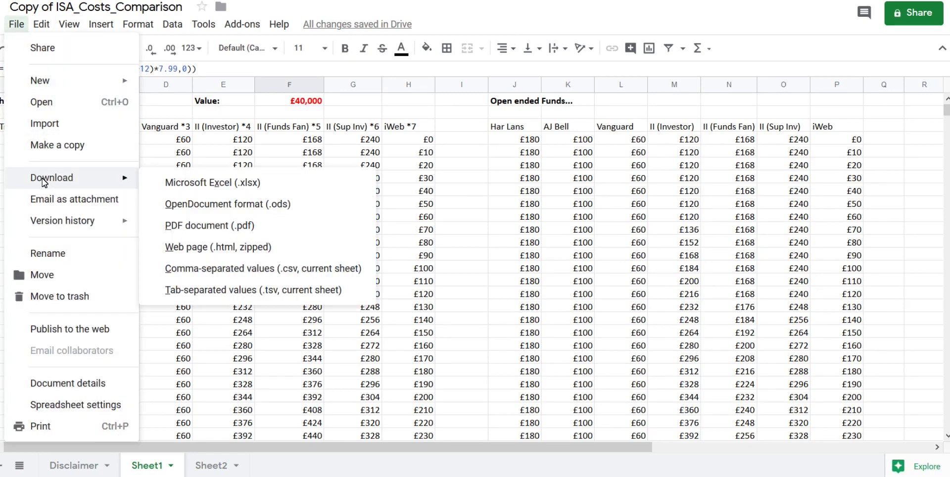
click(187, 189)
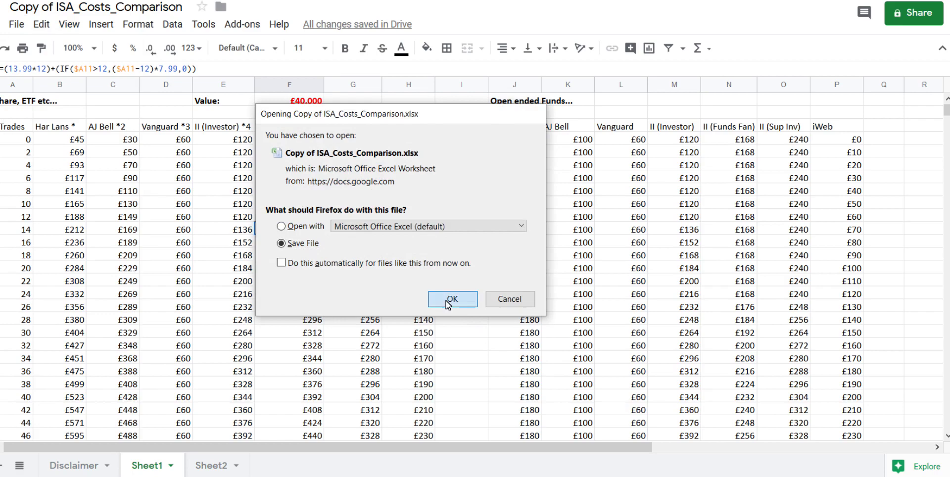
click(452, 299)
Open the downloaded Copy of ISA_Costs_Comparison.xlsx from the desktop in Microsoft Excel and show its Sheet1
right_click(619, 476)
click(657, 414)
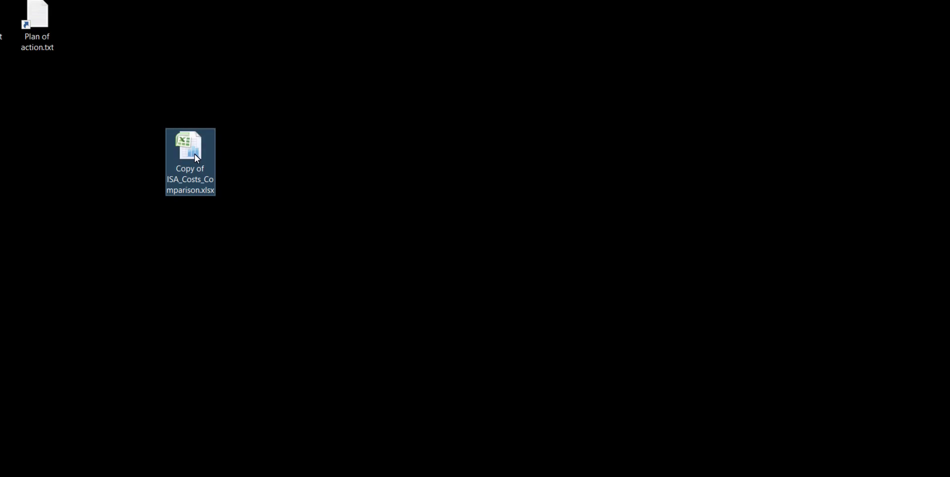
double_click(195, 153)
click(13, 62)
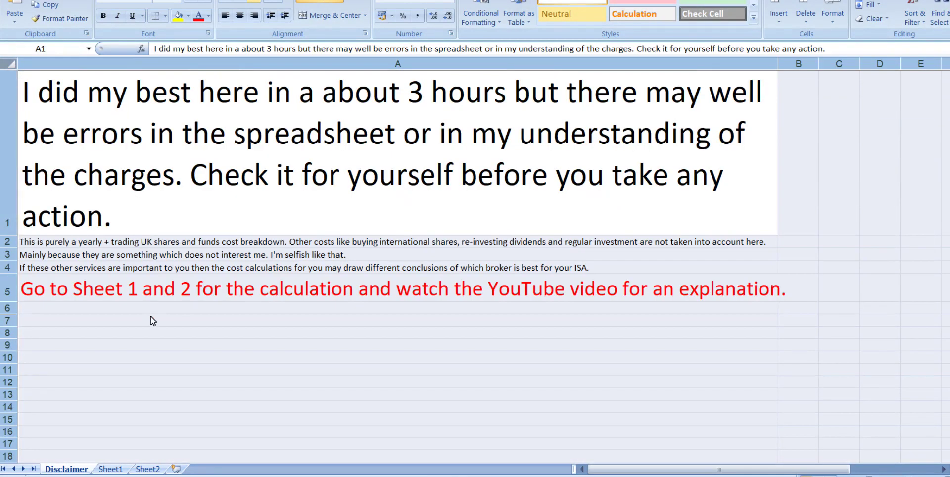
click(139, 356)
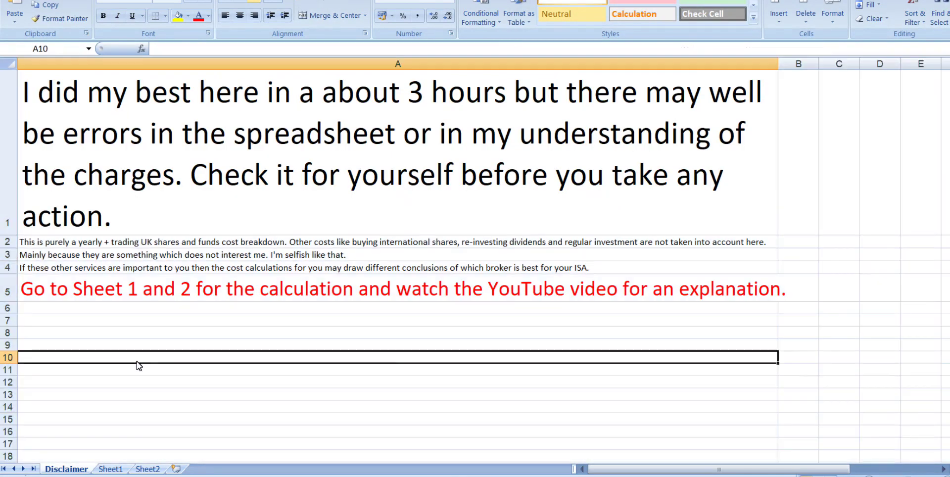
click(110, 468)
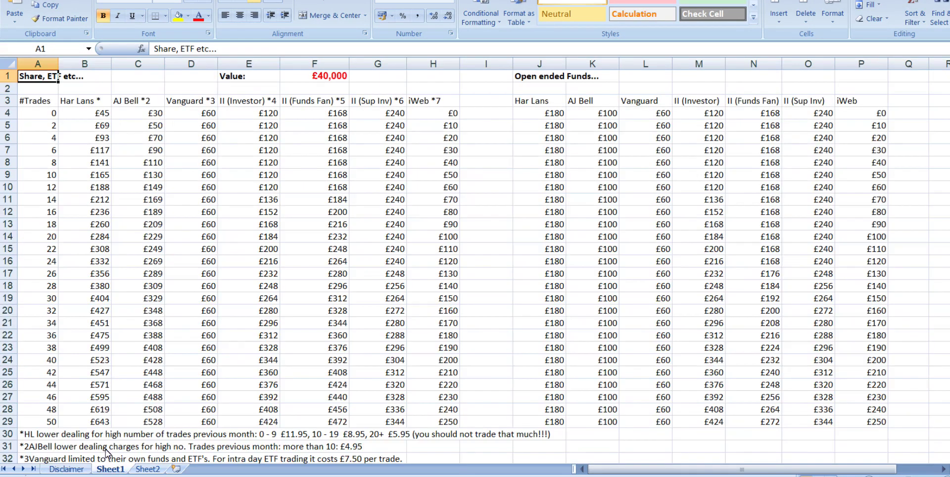
Check the charge tables and the portfolio value cell F1 on Sheet1 of the downloaded workbook, and show Sheet2
click(506, 249)
scroll(316, 258, down, 1)
scroll(316, 259, up, 1)
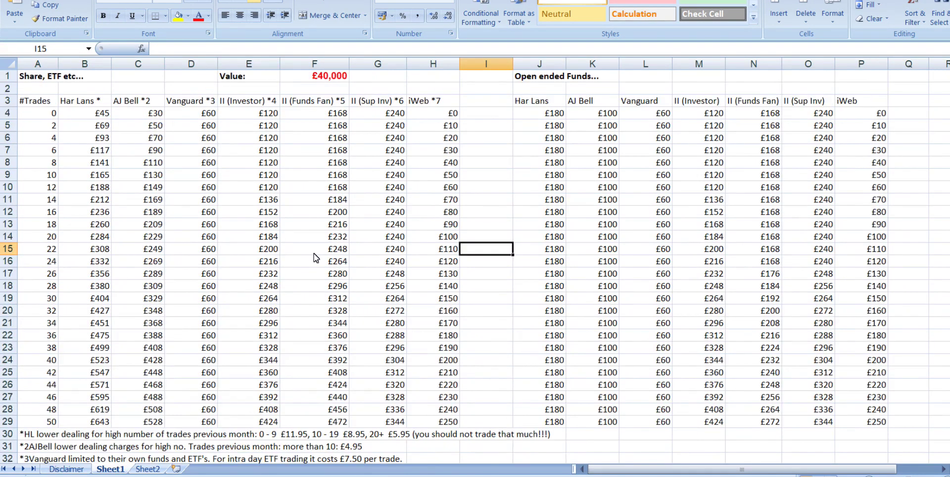
click(321, 80)
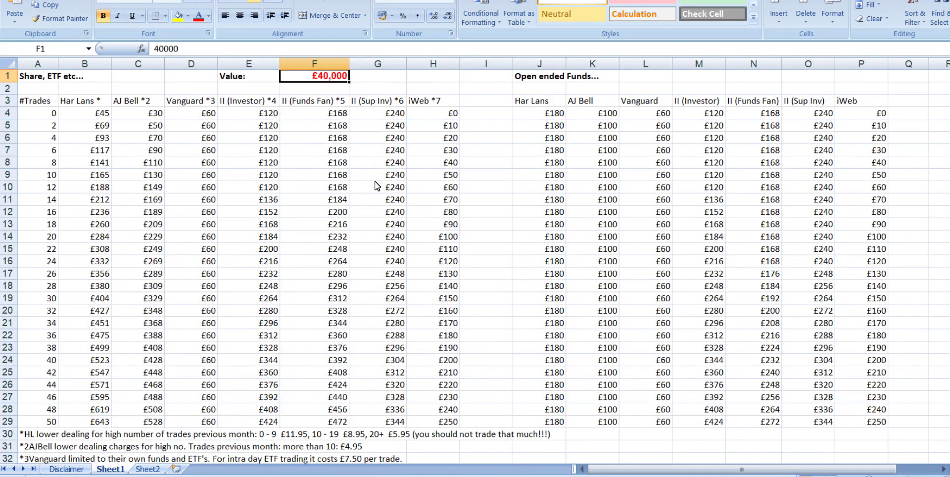
click(484, 248)
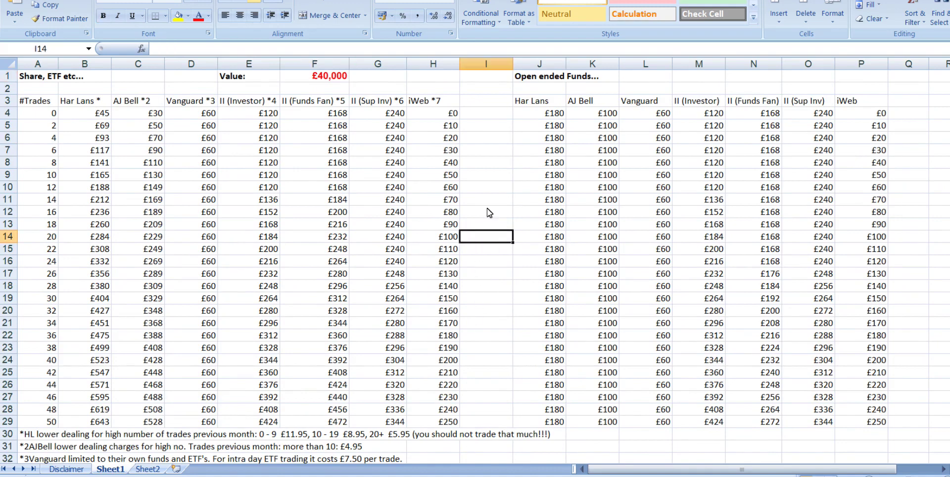
key(ctrl+Page_Down)
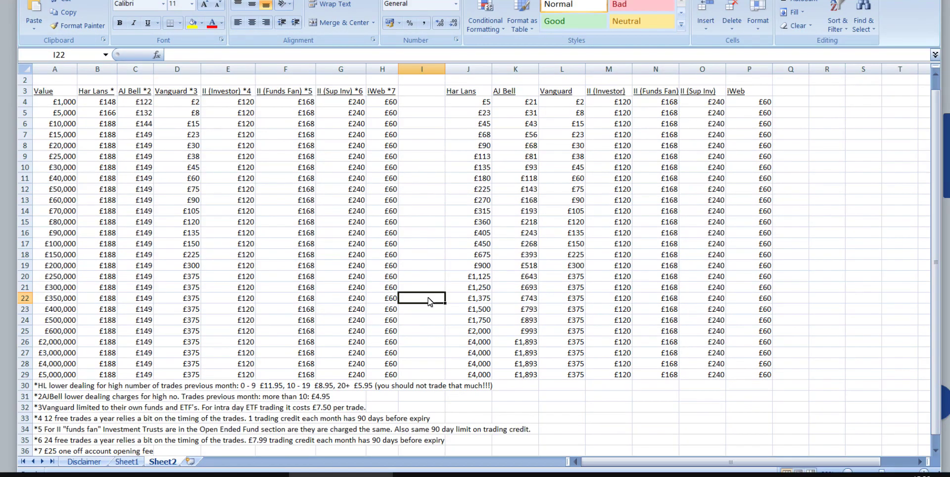